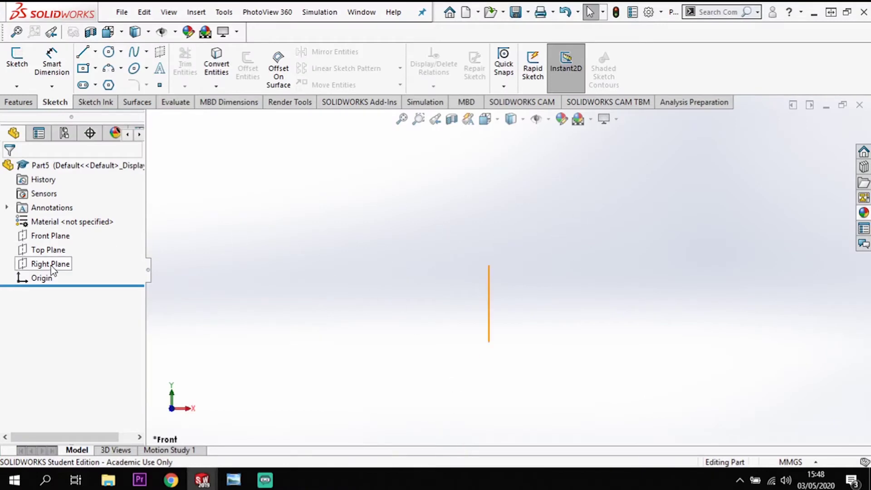
- Start a new sketch on the Top Plane
{"action": "left_click", "coordinate": [45, 250]}
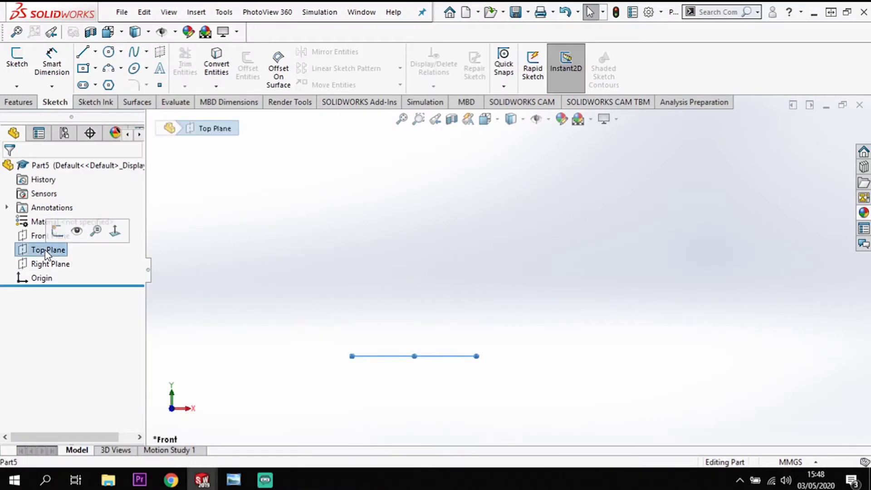
{"action": "left_click", "coordinate": [59, 231]}
{"action": "left_click", "coordinate": [17, 63]}
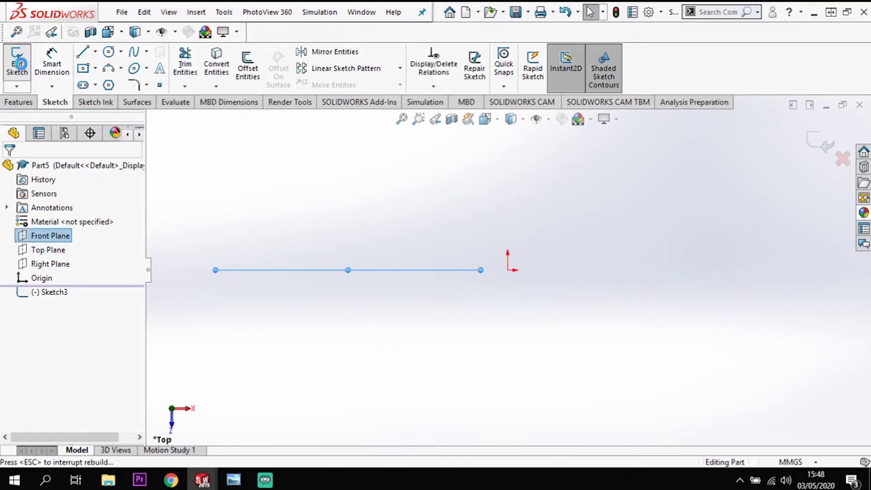
{"action": "left_click", "coordinate": [58, 237]}
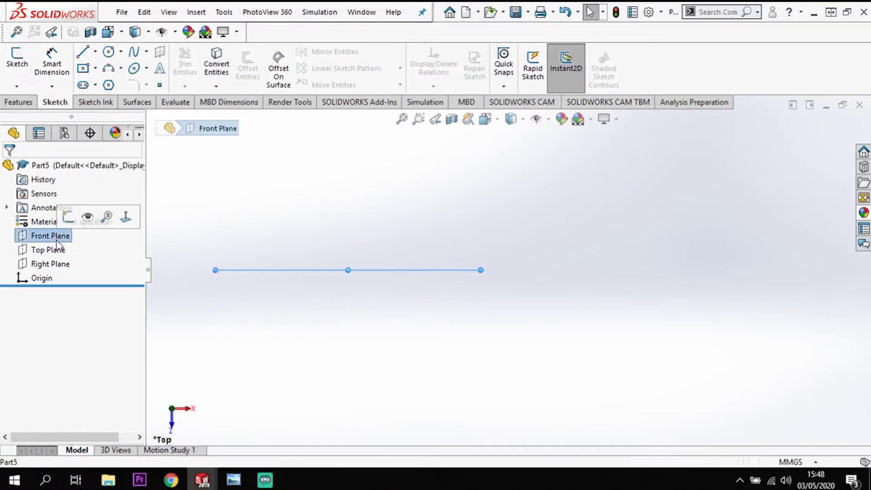
{"action": "left_click", "coordinate": [54, 250]}
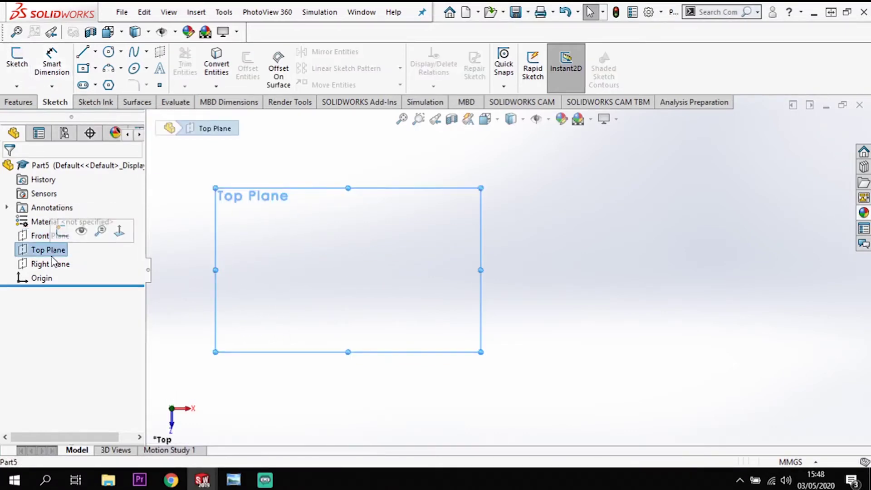
{"action": "left_click", "coordinate": [17, 64]}
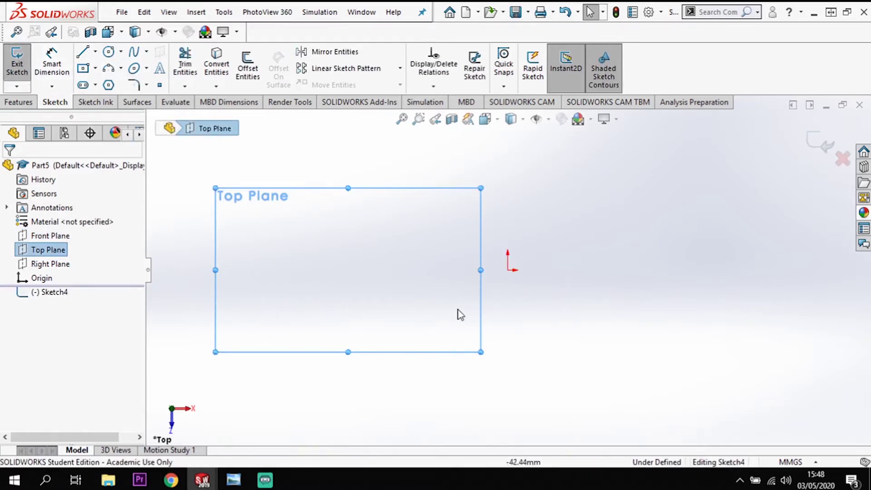
- Draw a vertical centerline running upward from the origin
{"action": "left_click", "coordinate": [95, 51]}
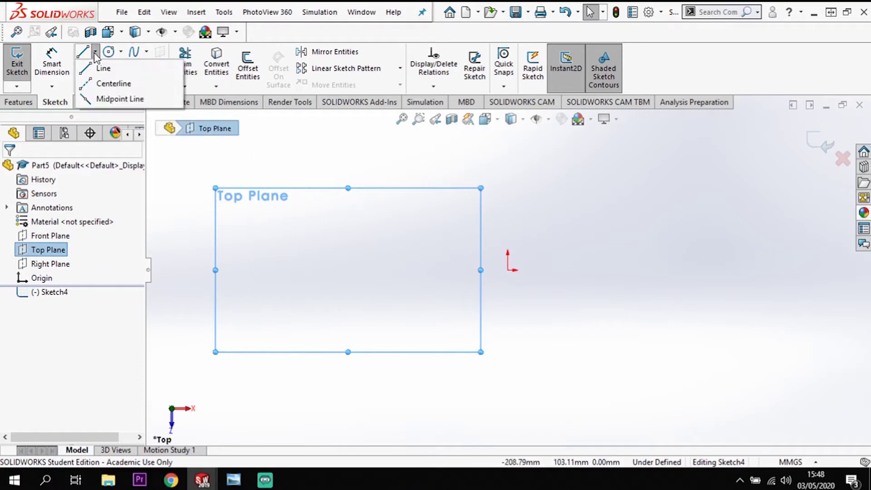
{"action": "left_click", "coordinate": [543, 284]}
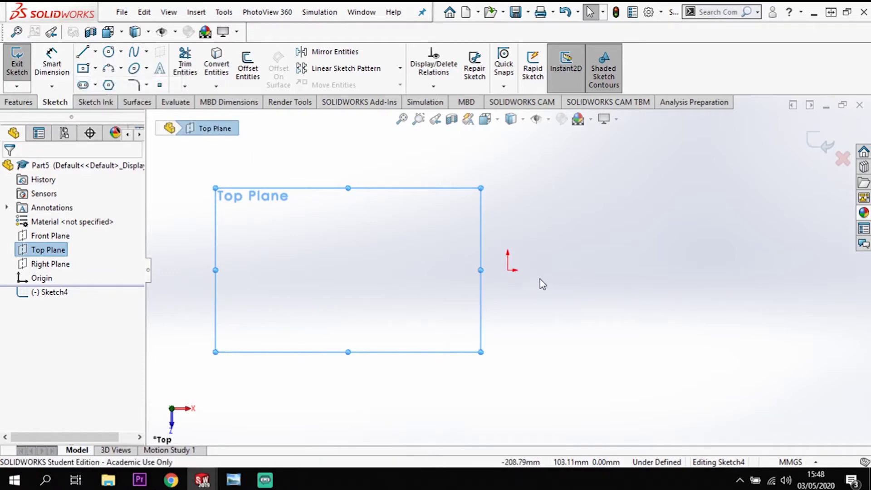
{"action": "left_click", "coordinate": [508, 269]}
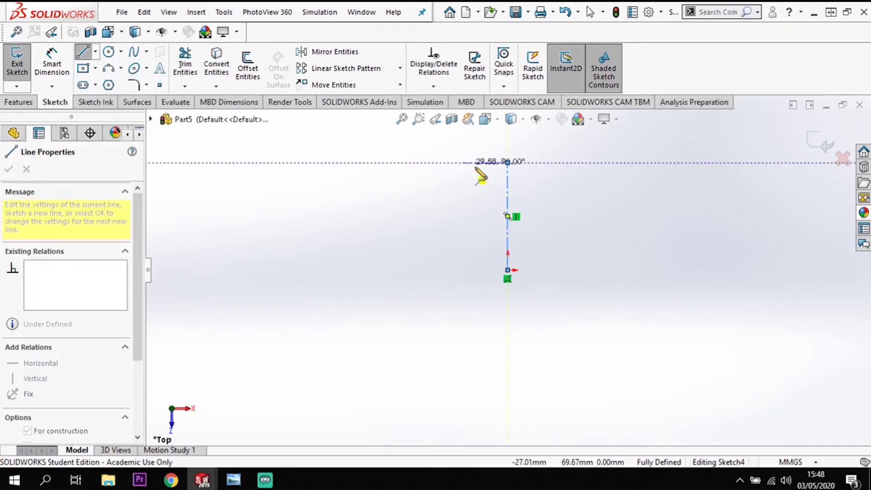
- Dimension the vertical centerline to a length of 150 mm
{"action": "key", "text": "Escape"}
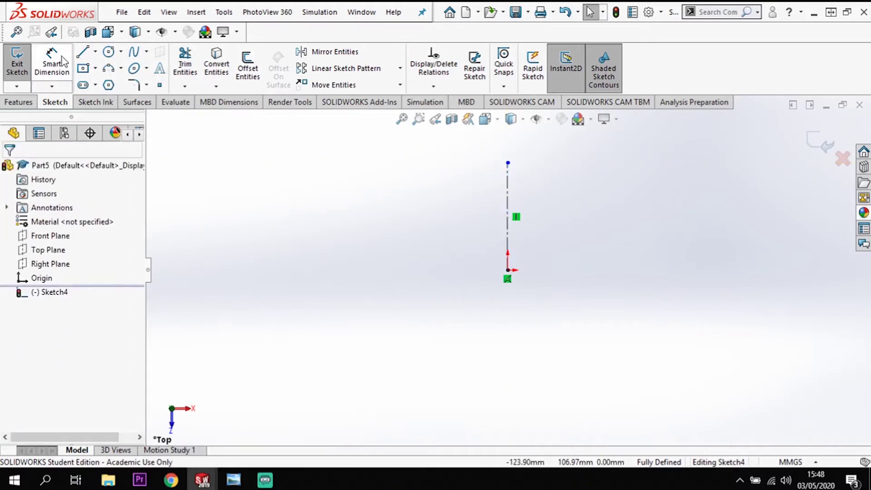
{"action": "left_click", "coordinate": [51, 64]}
{"action": "left_click", "coordinate": [509, 200]}
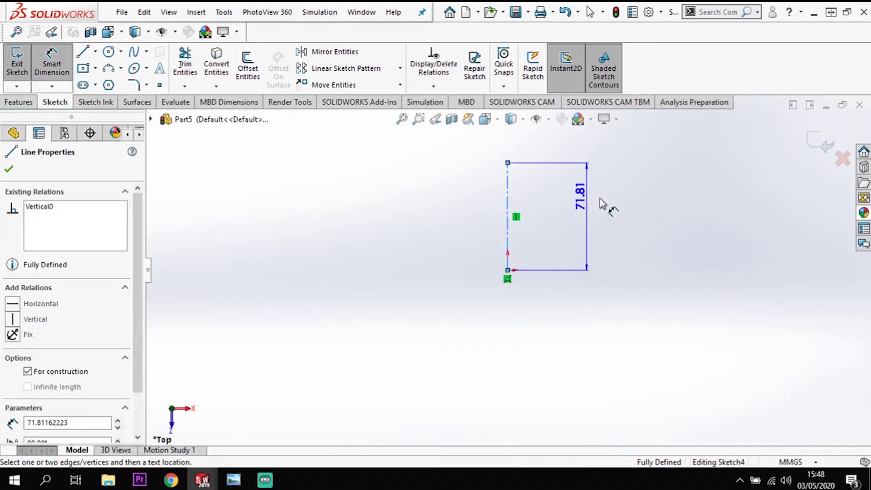
{"action": "left_click", "coordinate": [624, 208]}
{"action": "type", "text": "150"}
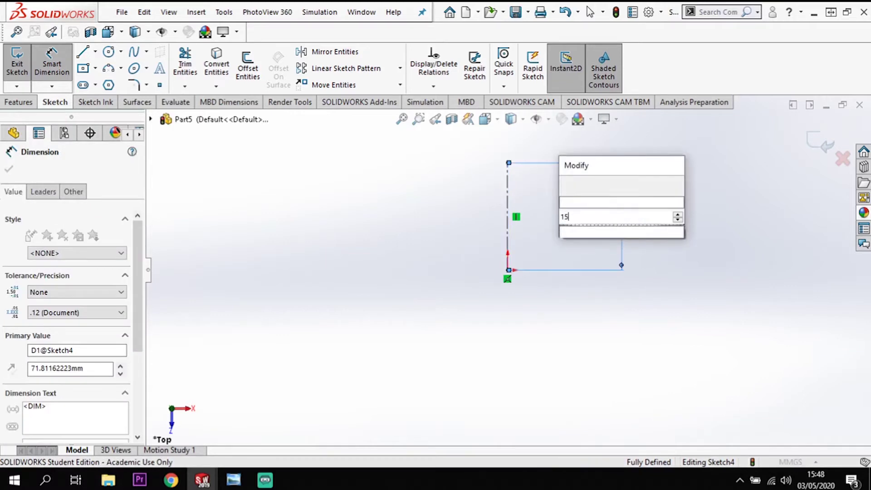
{"action": "key", "text": "Return"}
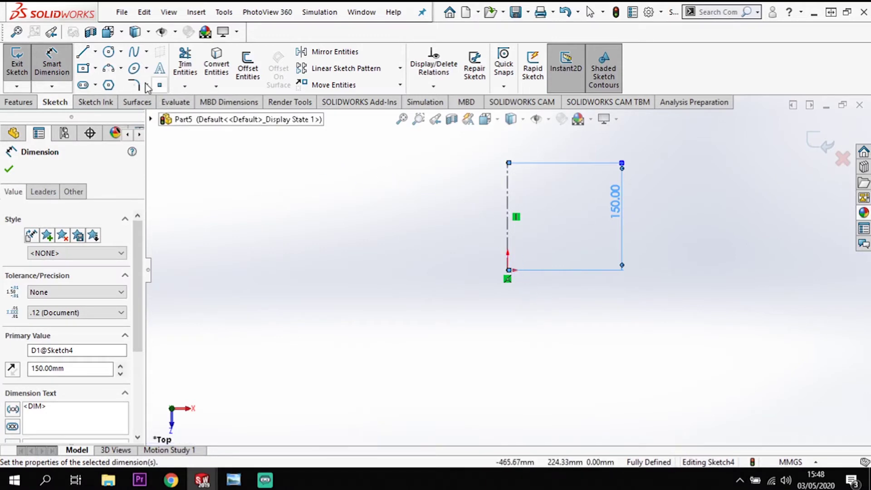
{"action": "left_click", "coordinate": [112, 72]}
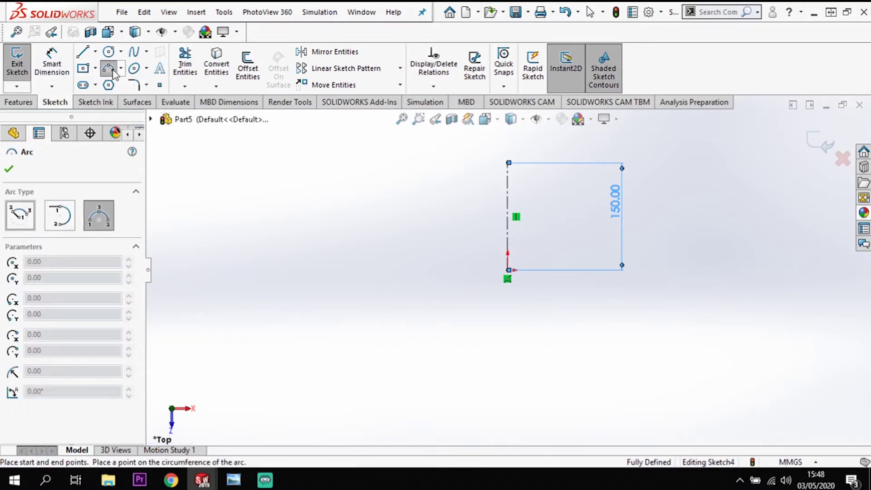
- Draw a three-point arc from the origin curving up and to the left
{"action": "left_click", "coordinate": [509, 270]}
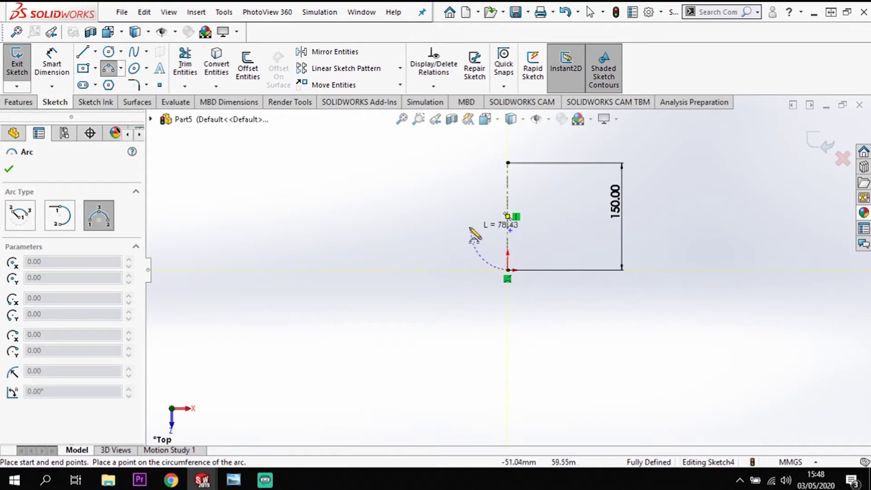
{"action": "left_click", "coordinate": [431, 226]}
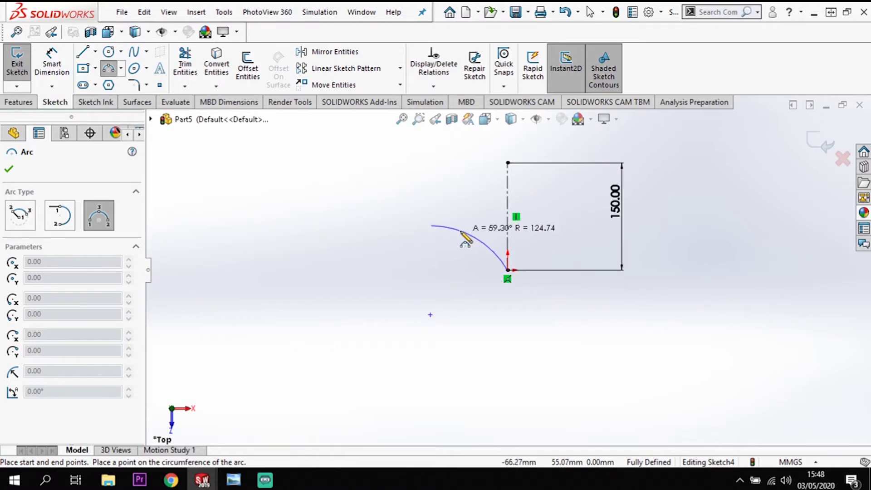
{"action": "left_click", "coordinate": [461, 232]}
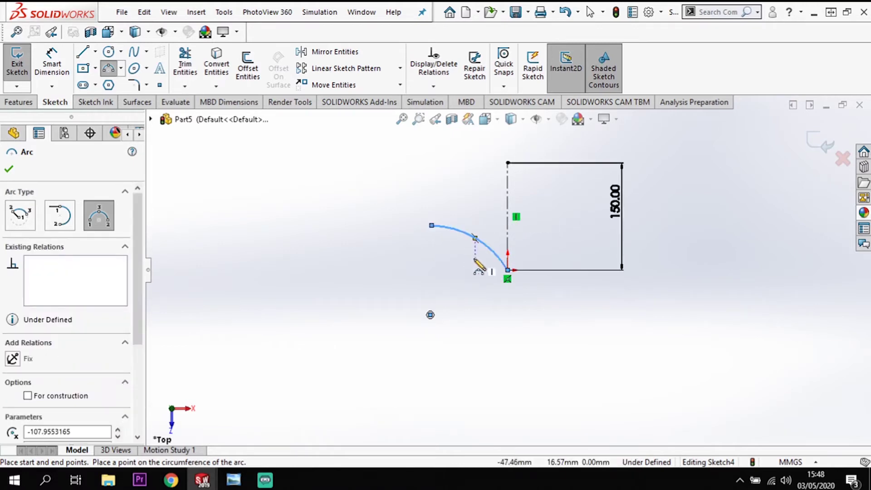
{"action": "key", "text": "Escape"}
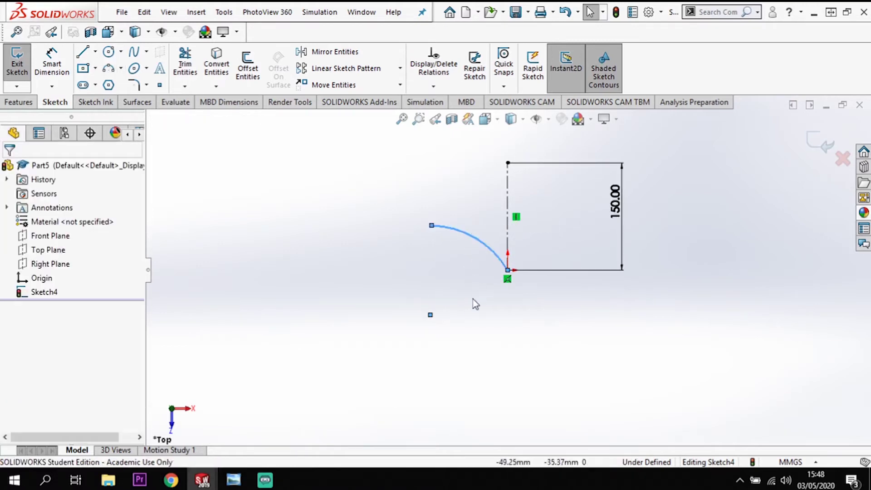
- Add a short horizontal line leftward from the arc's end, then an upward arc
{"action": "left_click", "coordinate": [85, 52]}
{"action": "left_click", "coordinate": [431, 226]}
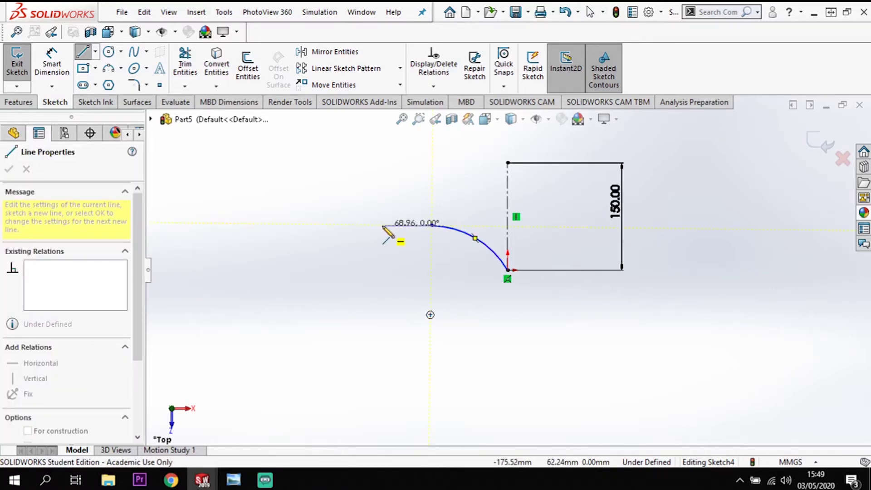
{"action": "left_click", "coordinate": [383, 225]}
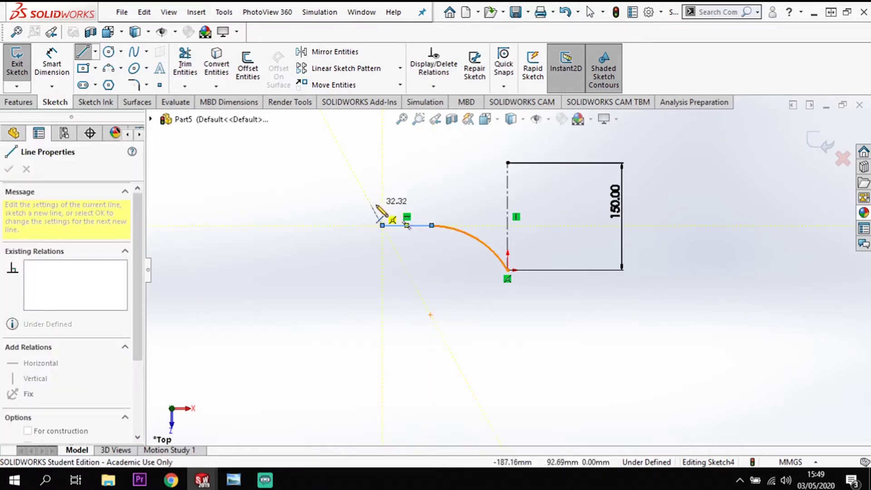
{"action": "scroll", "coordinate": [363, 199], "scroll_direction": "down", "scroll_amount": 1}
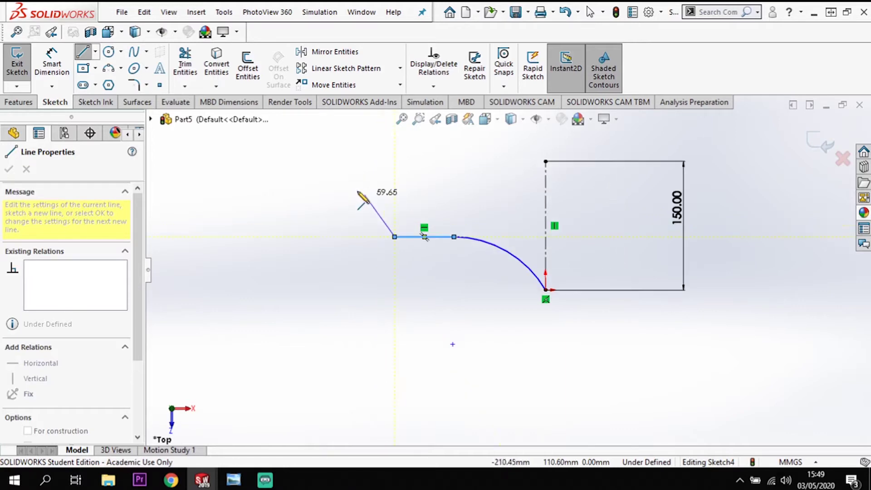
{"action": "scroll", "coordinate": [363, 198], "scroll_direction": "down", "scroll_amount": 1}
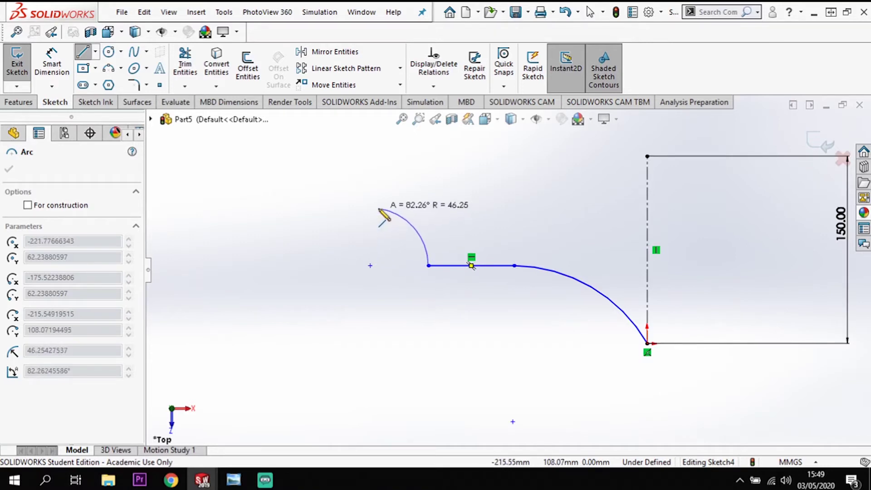
{"action": "left_click", "coordinate": [378, 208]}
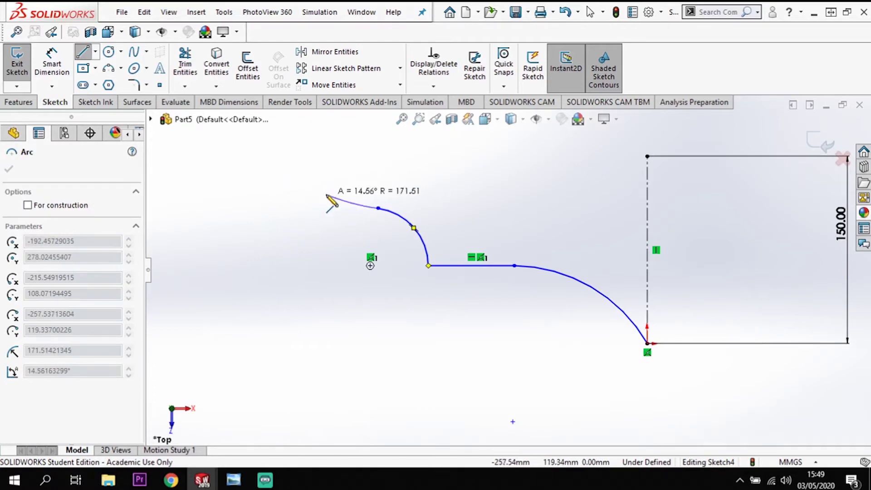
{"action": "key", "text": "Escape"}
- Draw a slanted line up-left to the top and a horizontal top line back right, removing the unwanted tangent relation
{"action": "key", "text": "l"}
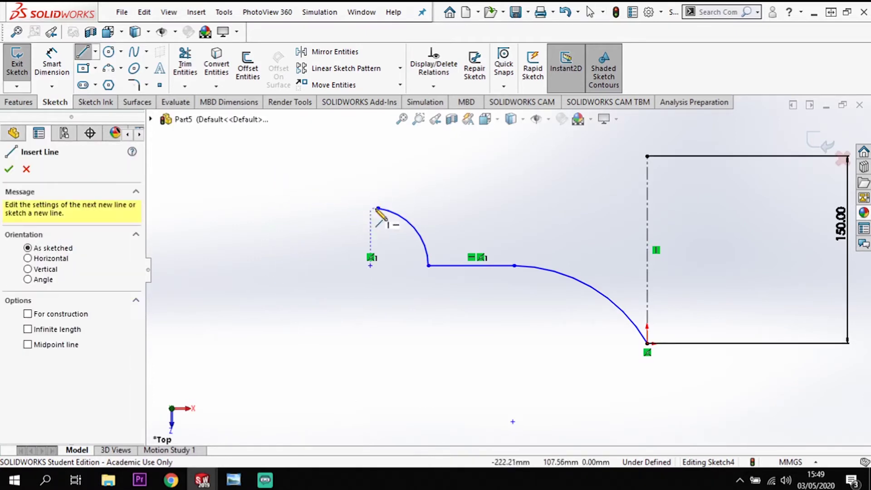
{"action": "left_click", "coordinate": [379, 209]}
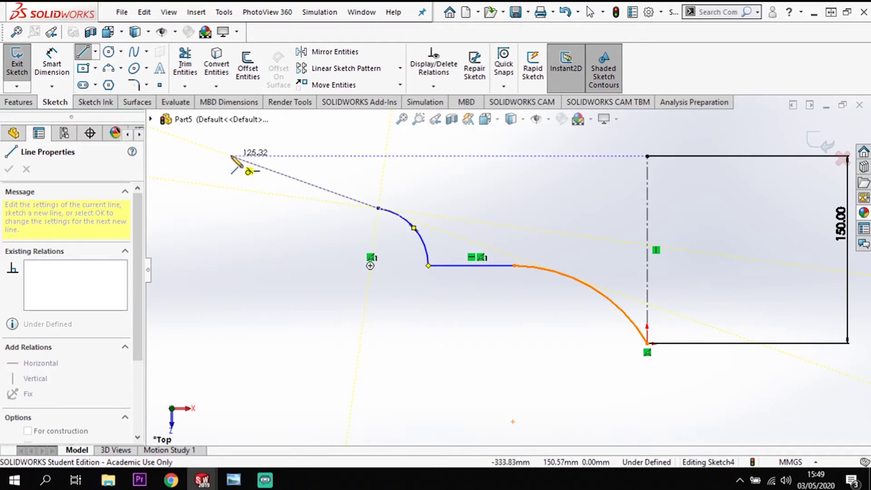
{"action": "left_click", "coordinate": [231, 156]}
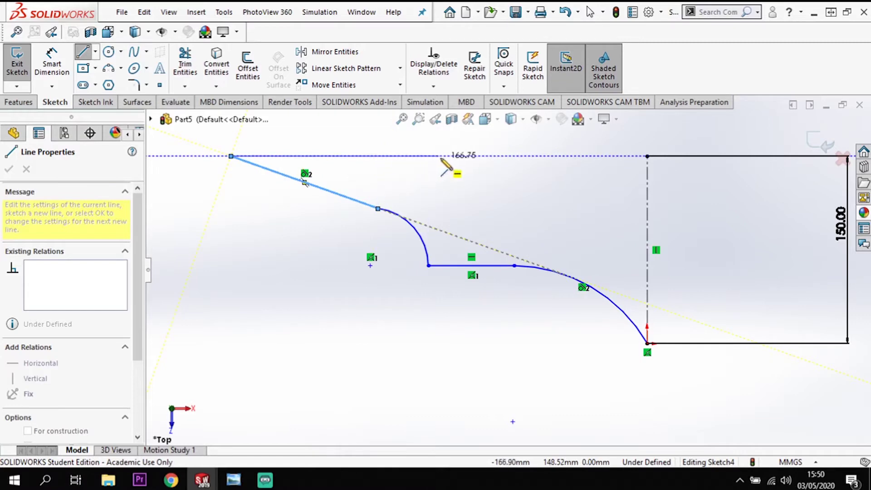
{"action": "left_click", "coordinate": [441, 158]}
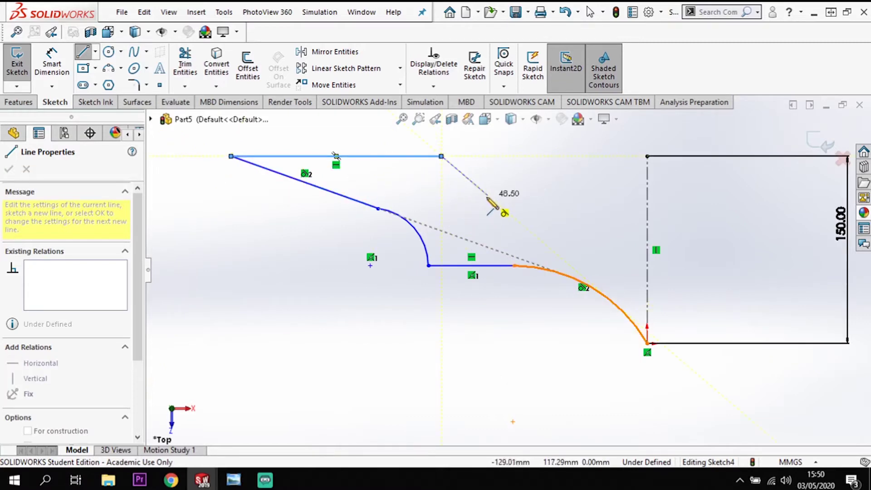
{"action": "key", "text": "Escape"}
{"action": "key", "text": "Escape"}
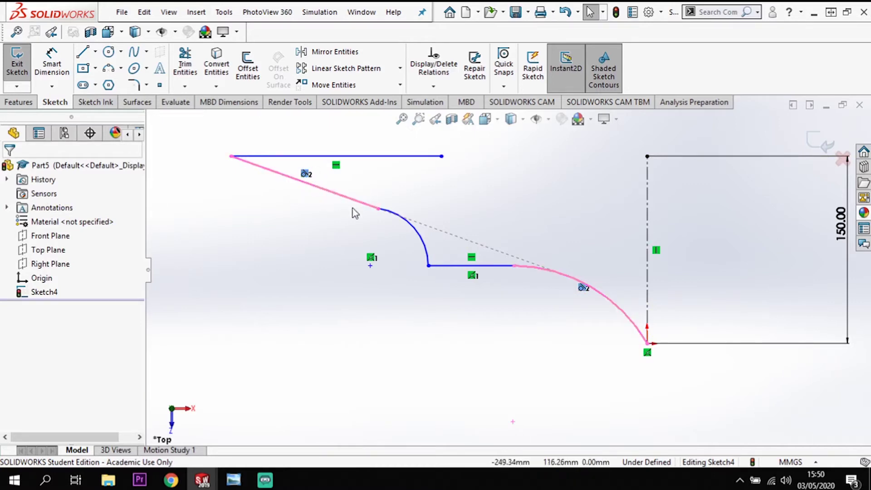
{"action": "key", "text": "Escape"}
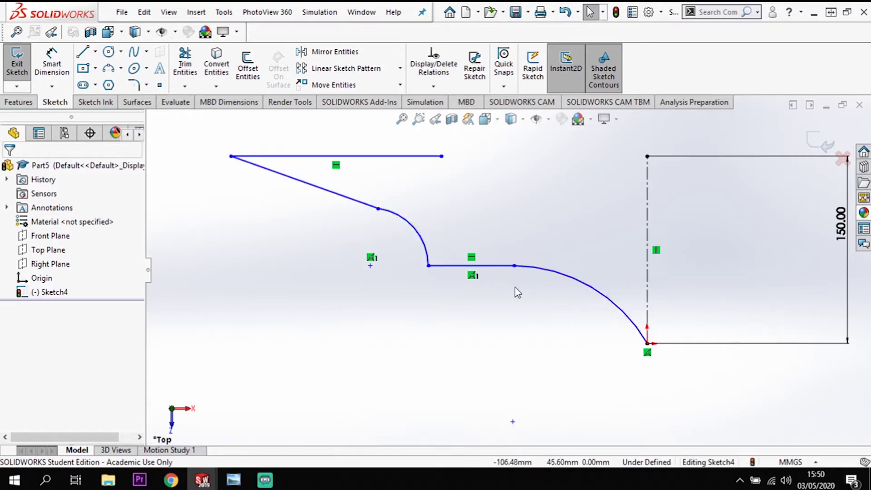
- Make the slanted line tangent to the upper arc
{"action": "left_click", "coordinate": [334, 198]}
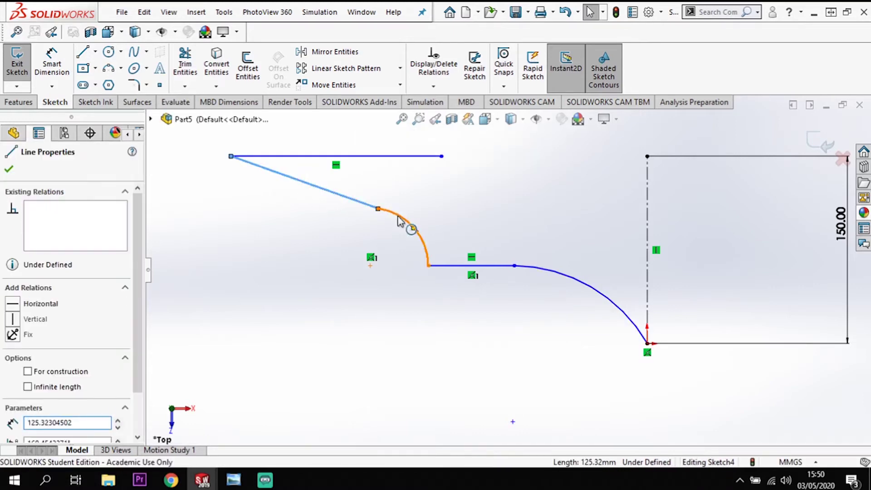
{"action": "left_click", "coordinate": [412, 225]}
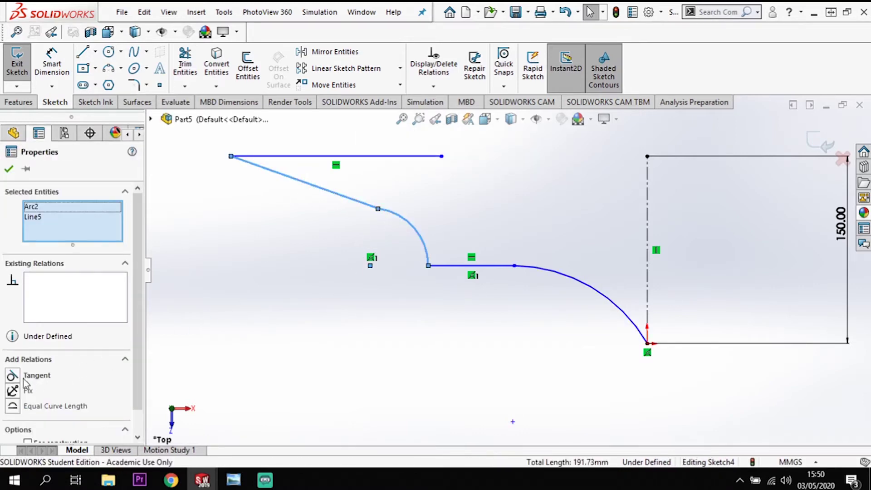
{"action": "left_click", "coordinate": [13, 376]}
{"action": "left_click", "coordinate": [454, 397]}
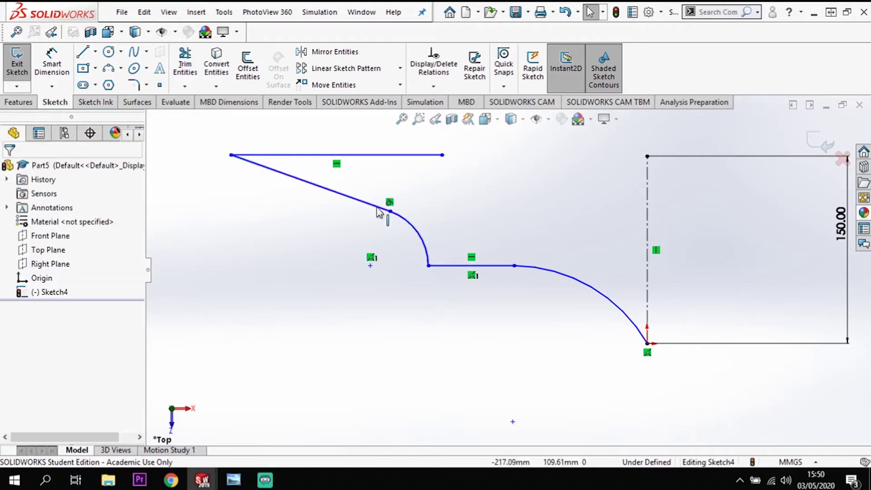
- Make the right-hand arc tangent to the short horizontal line and check its relations
{"action": "left_click", "coordinate": [521, 268]}
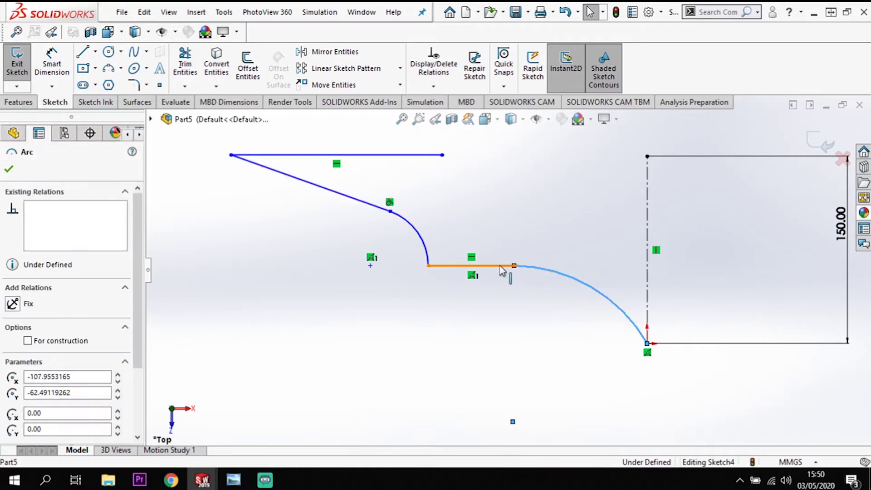
{"action": "left_click", "coordinate": [500, 266]}
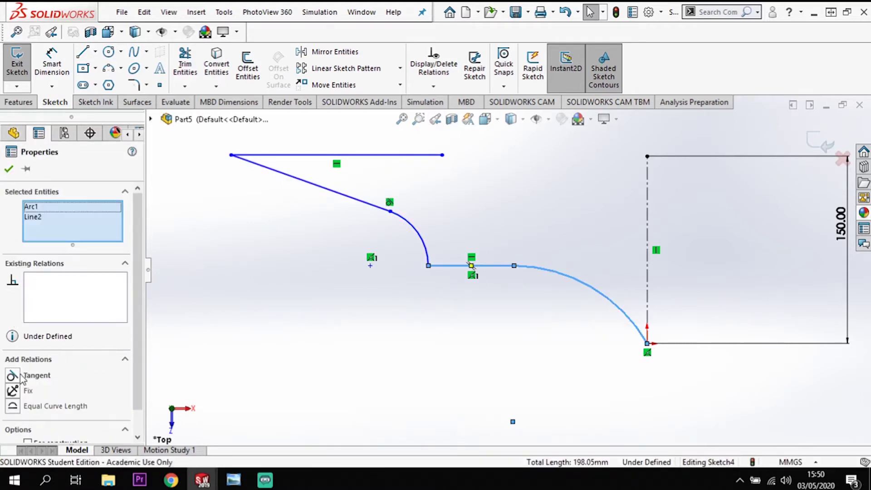
{"action": "left_click", "coordinate": [13, 376]}
{"action": "left_click", "coordinate": [577, 319]}
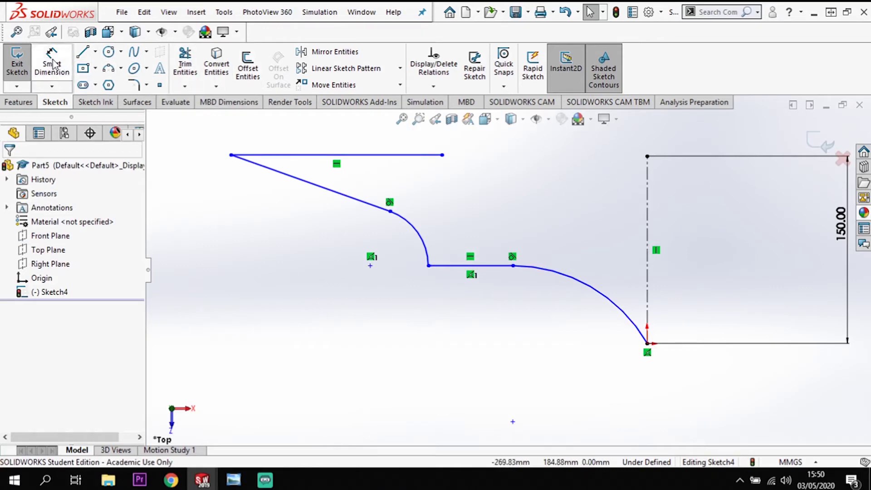
{"action": "left_click", "coordinate": [618, 312]}
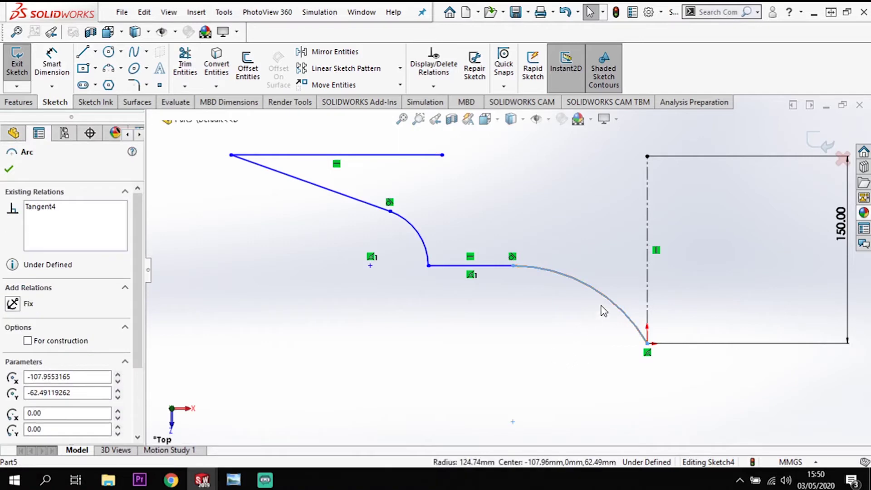
{"action": "left_click", "coordinate": [52, 64]}
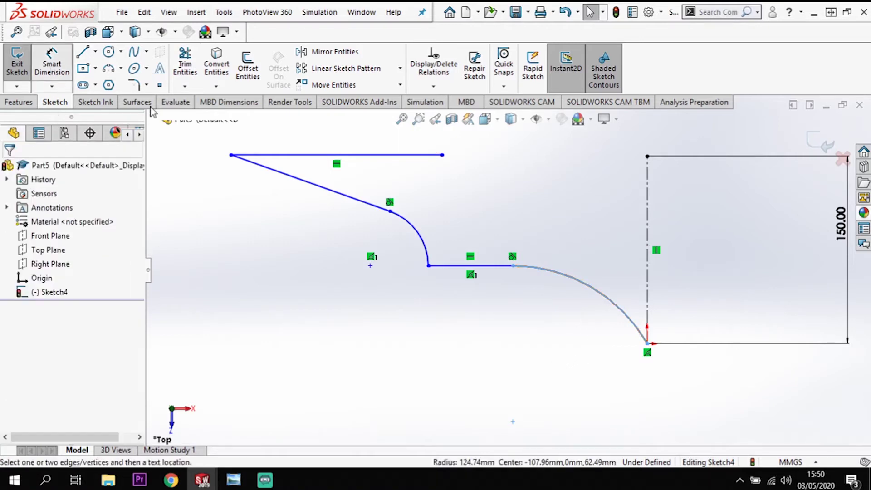
- Set the lower arc to R100 and the short line's endpoint 140 mm from the centerline
{"action": "left_click", "coordinate": [634, 324]}
{"action": "left_click", "coordinate": [546, 384]}
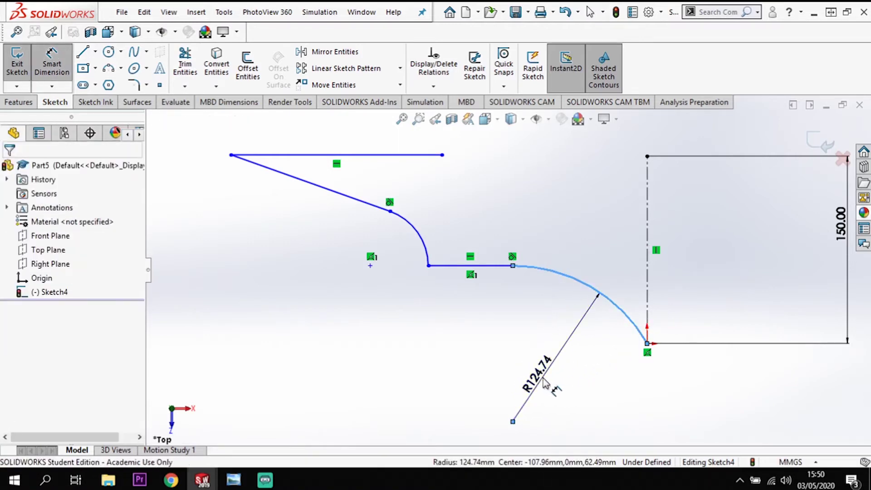
{"action": "key", "text": "Return"}
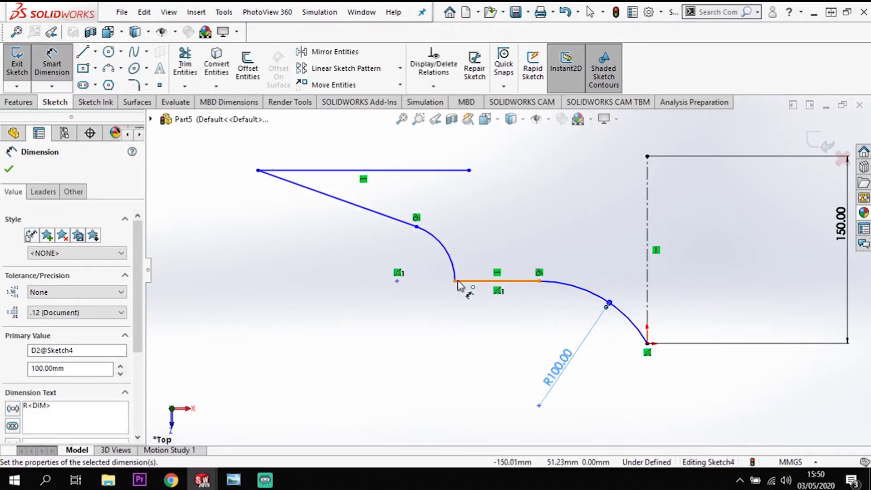
{"action": "left_click", "coordinate": [455, 281]}
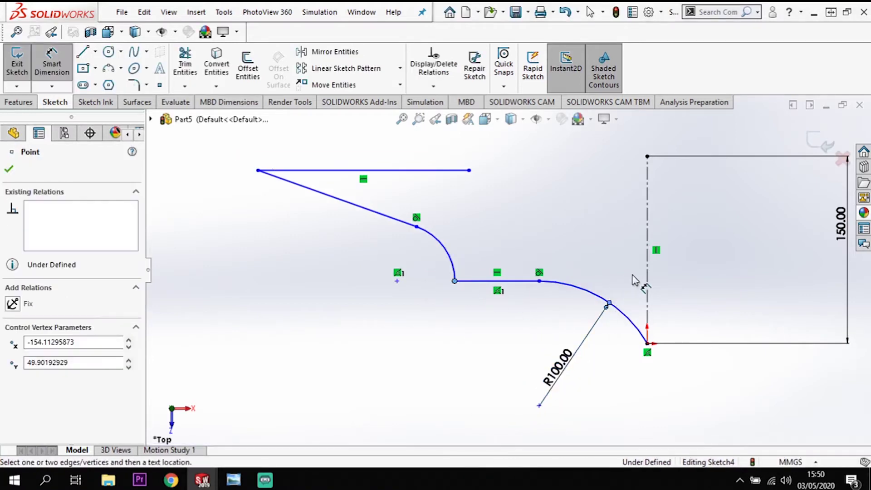
{"action": "left_click", "coordinate": [648, 340]}
{"action": "left_click", "coordinate": [623, 407]}
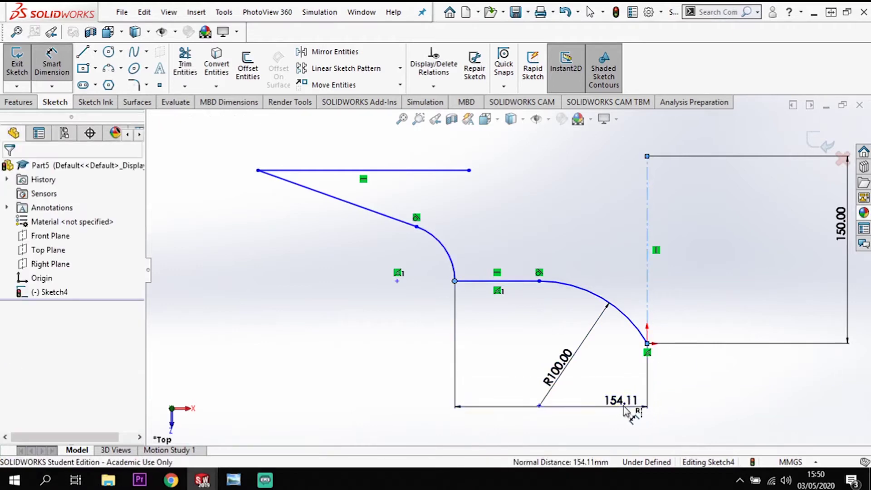
{"action": "type", "text": "140"}
{"action": "key", "text": "Return"}
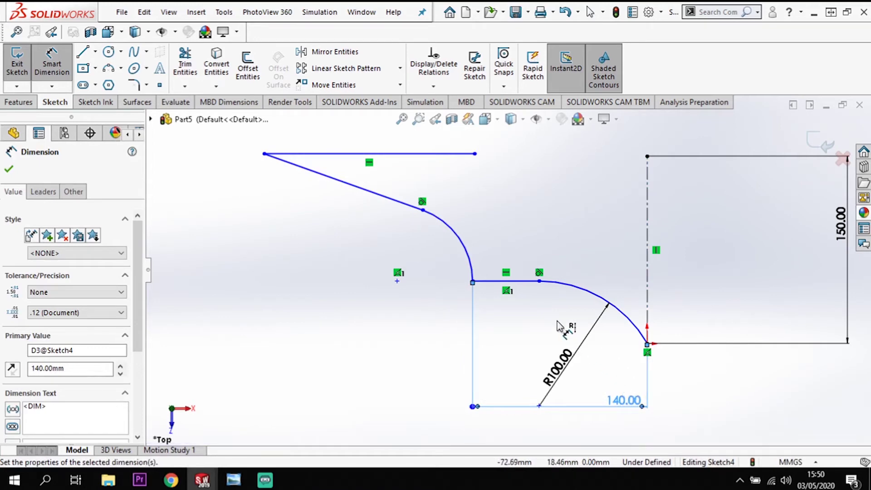
- Dimension the short horizontal line 75 mm vertically from the lower corner point
{"action": "left_click", "coordinate": [486, 282]}
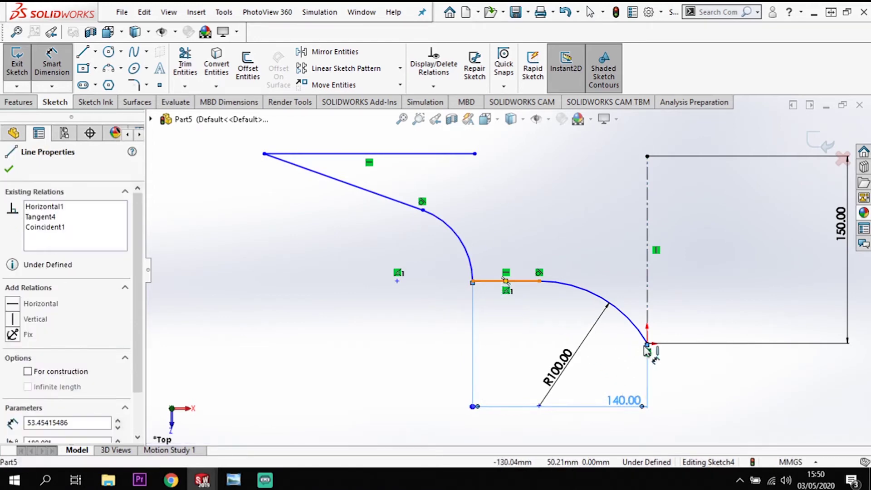
{"action": "left_click", "coordinate": [648, 344]}
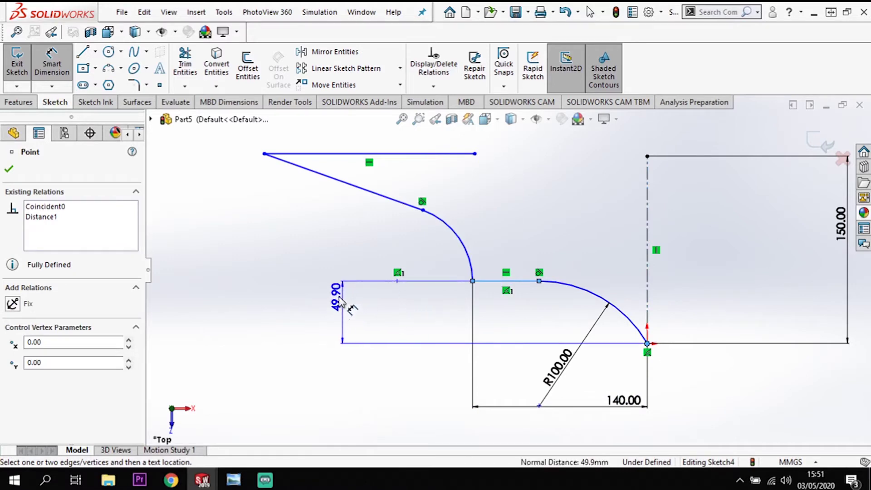
{"action": "left_click", "coordinate": [336, 297]}
{"action": "type", "text": "75"}
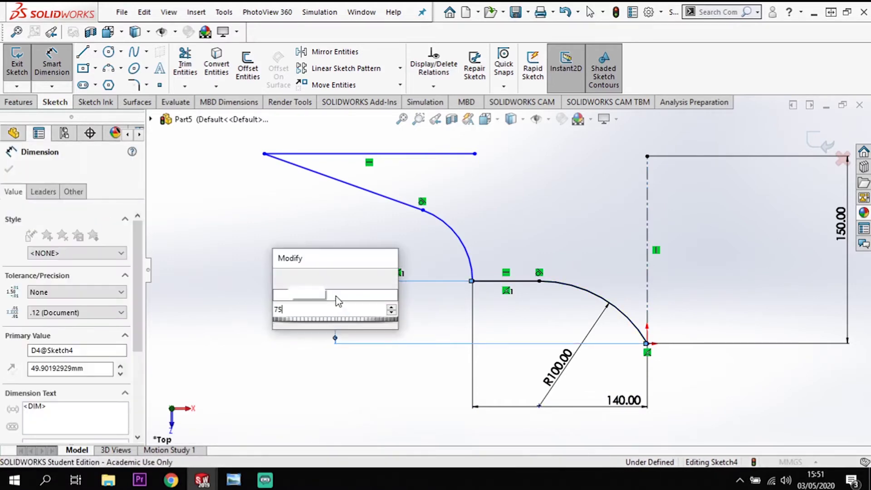
{"action": "key", "text": "Return"}
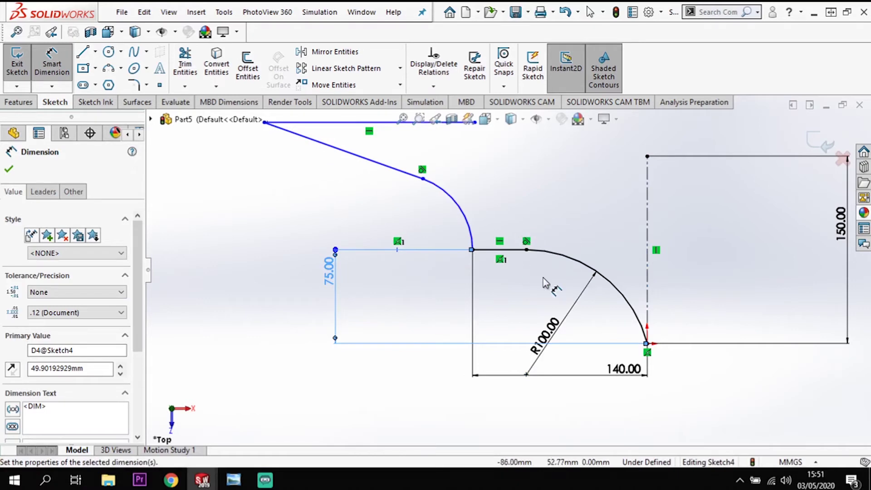
{"action": "scroll", "coordinate": [557, 267], "scroll_direction": "up", "scroll_amount": 1}
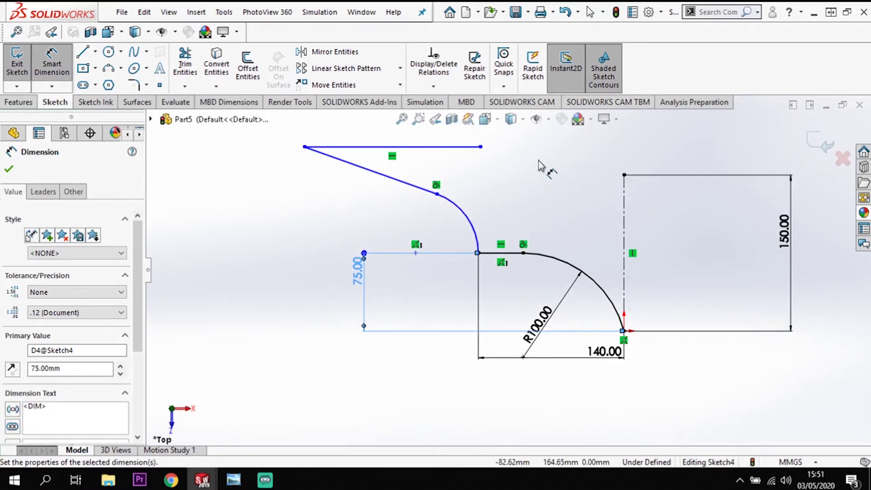
{"action": "key", "text": "Escape"}
{"action": "key", "text": "Escape"}
- Make the top line's left endpoint horizontal with the centerline's top point
{"action": "left_click", "coordinate": [305, 147]}
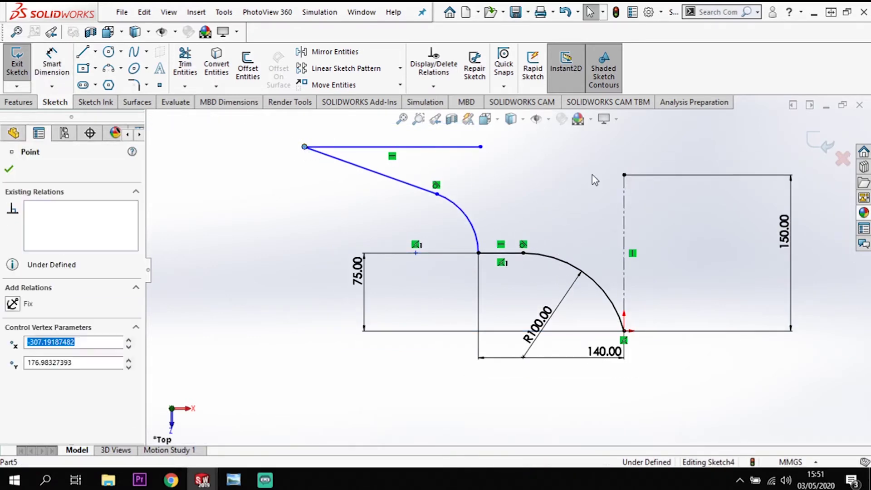
{"action": "left_click", "coordinate": [624, 175], "text": "ctrl"}
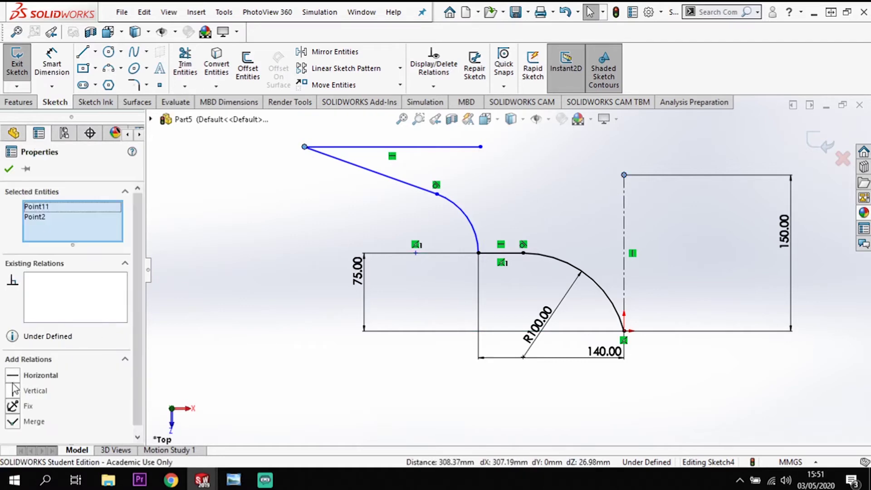
{"action": "left_click", "coordinate": [28, 375]}
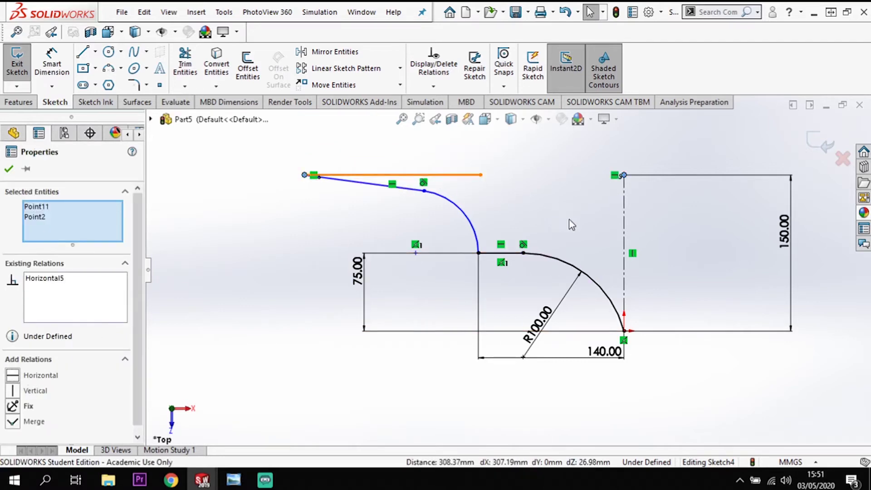
{"action": "scroll", "coordinate": [570, 220], "scroll_direction": "down", "scroll_amount": 3}
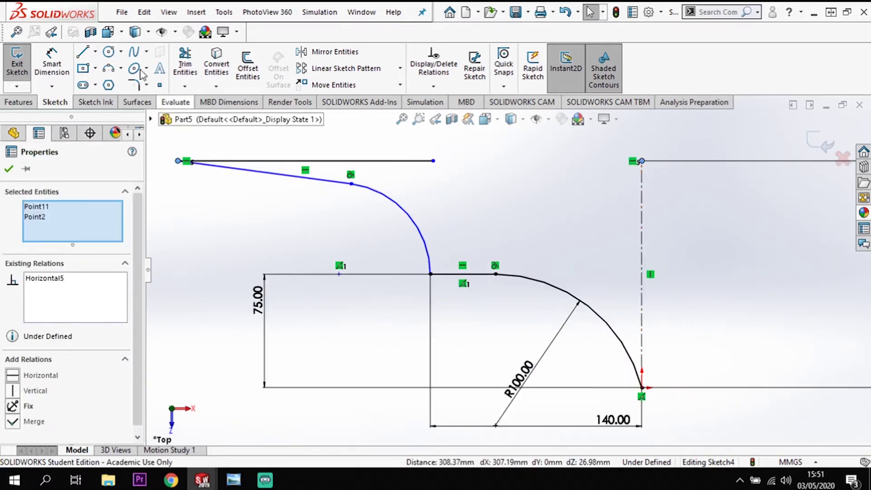
{"action": "left_click", "coordinate": [52, 62]}
- Set the angle between the top line and slanted line to 35°
{"action": "left_click", "coordinate": [262, 164]}
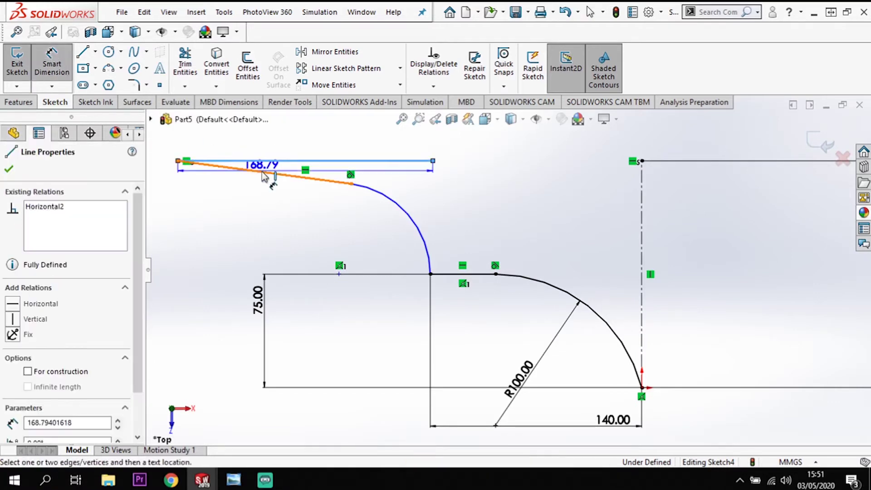
{"action": "left_click", "coordinate": [263, 174]}
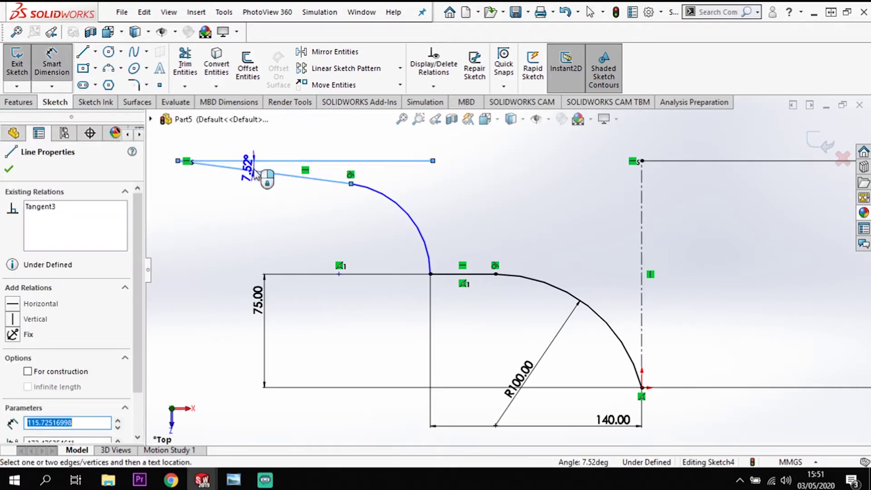
{"action": "left_click", "coordinate": [281, 174]}
{"action": "type", "text": "35"}
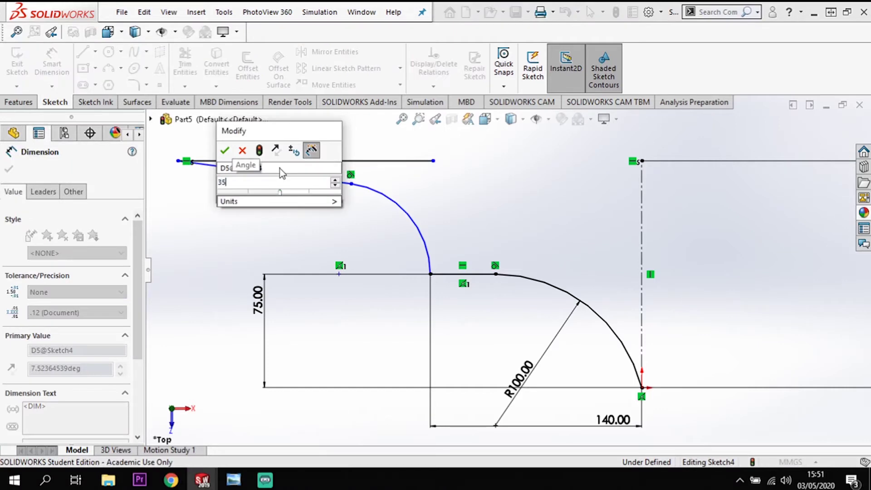
{"action": "key", "text": "Return"}
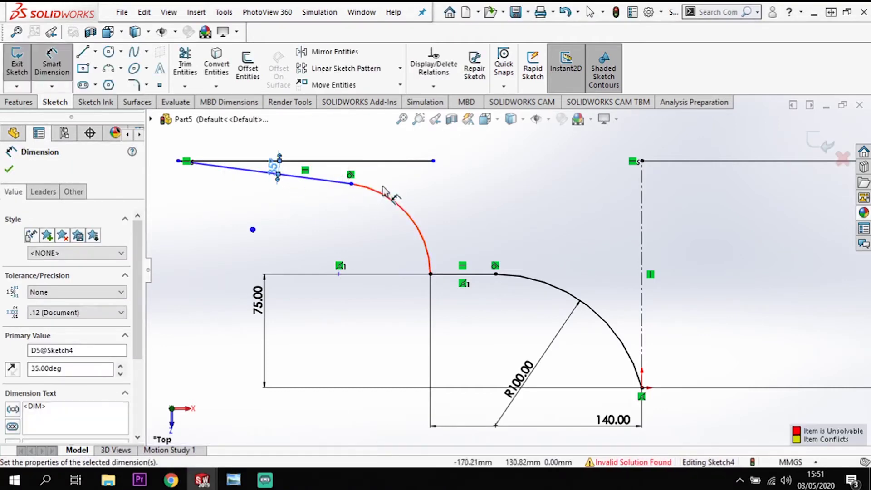
{"action": "scroll", "coordinate": [287, 177], "scroll_direction": "down", "scroll_amount": 3}
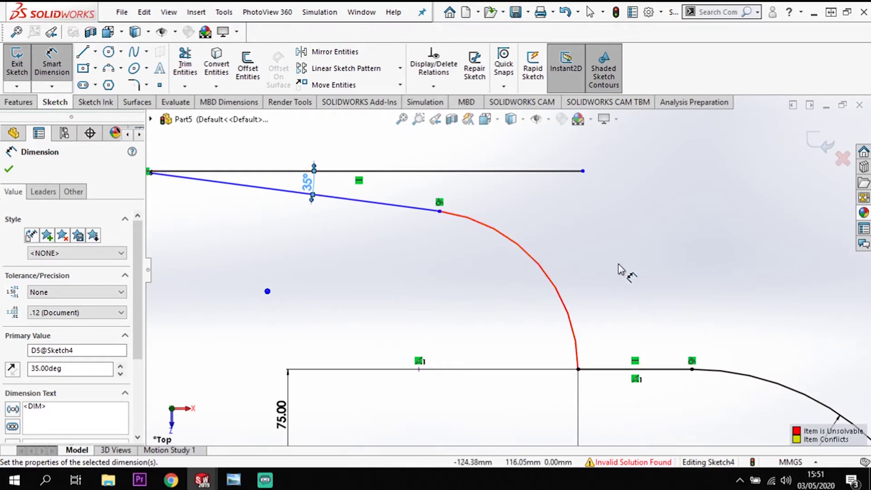
{"action": "scroll", "coordinate": [613, 272], "scroll_direction": "up", "scroll_amount": 2}
{"action": "key", "text": "Escape"}
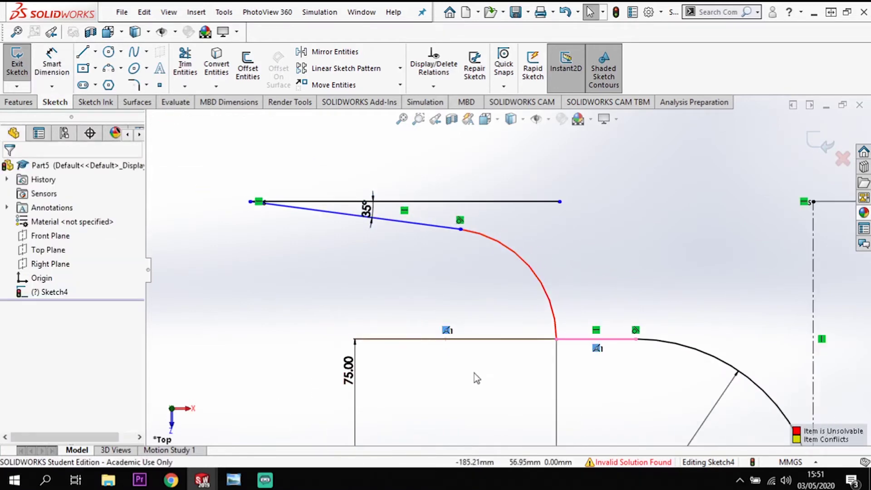
- Undo the failed solve and drag the line end up to restore the small arc
{"action": "key", "text": "ctrl+z"}
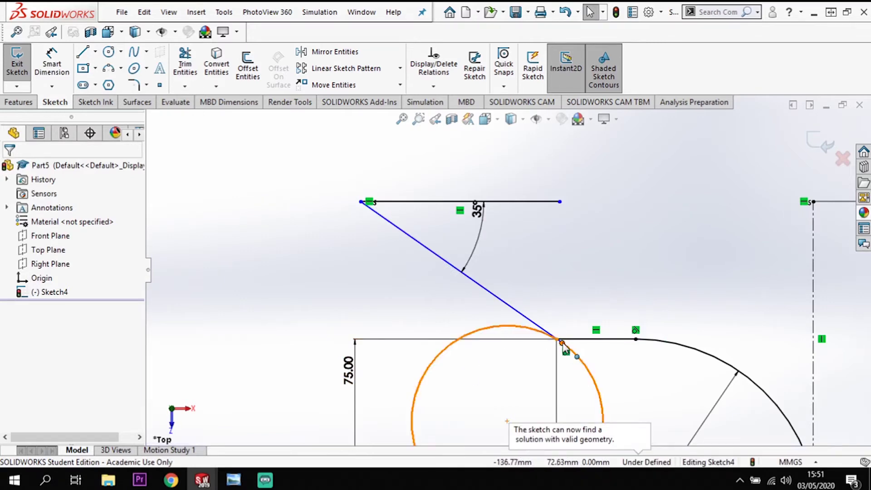
{"action": "left_click_drag", "start_coordinate": [525, 316], "coordinate": [522, 285]}
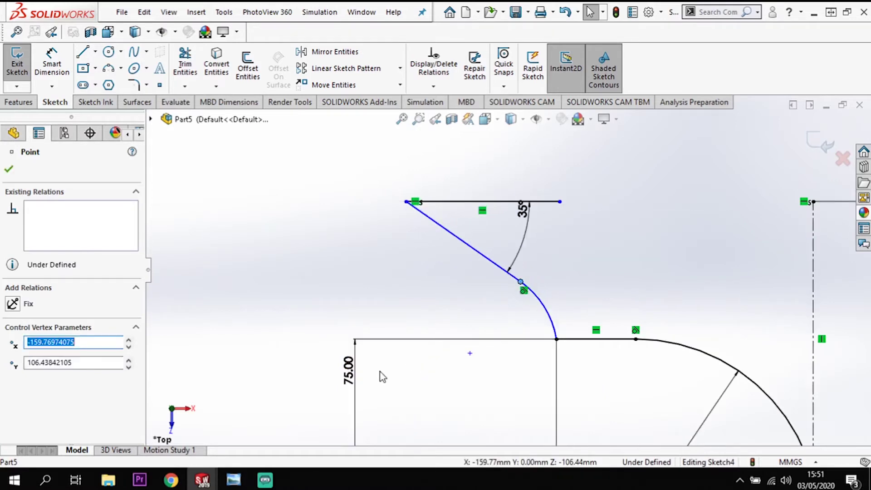
{"action": "left_click", "coordinate": [52, 61]}
- Give the small upper arc a radius of 45 mm
{"action": "left_click", "coordinate": [547, 315]}
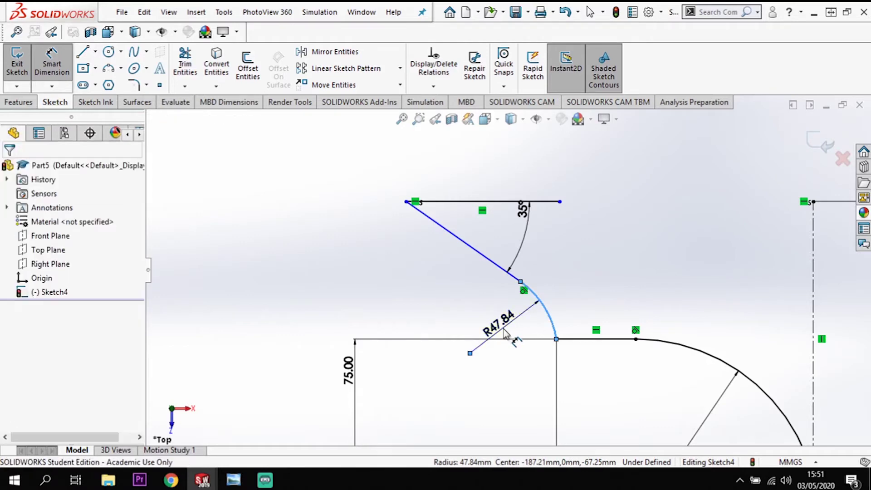
{"action": "left_click", "coordinate": [505, 334]}
{"action": "type", "text": "45"}
{"action": "key", "text": "Return"}
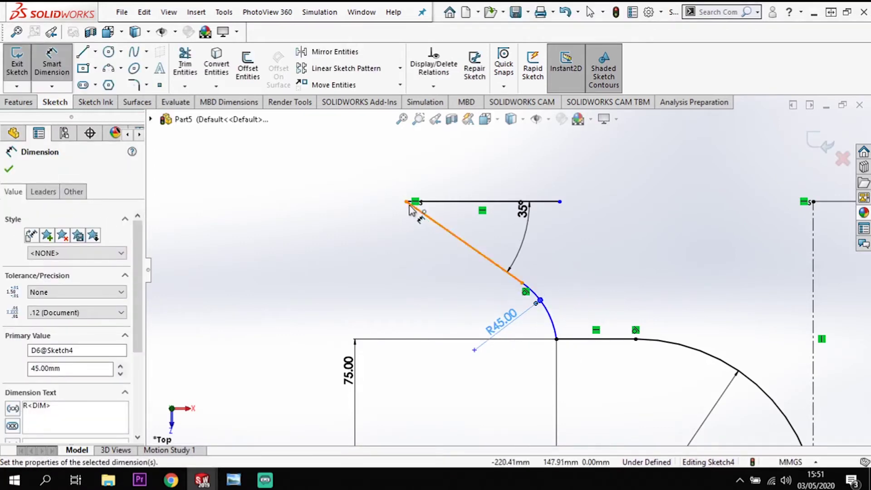
- Set the overall bottom width from the centerline to 220 mm
{"action": "scroll", "coordinate": [522, 291], "scroll_direction": "up", "scroll_amount": 3}
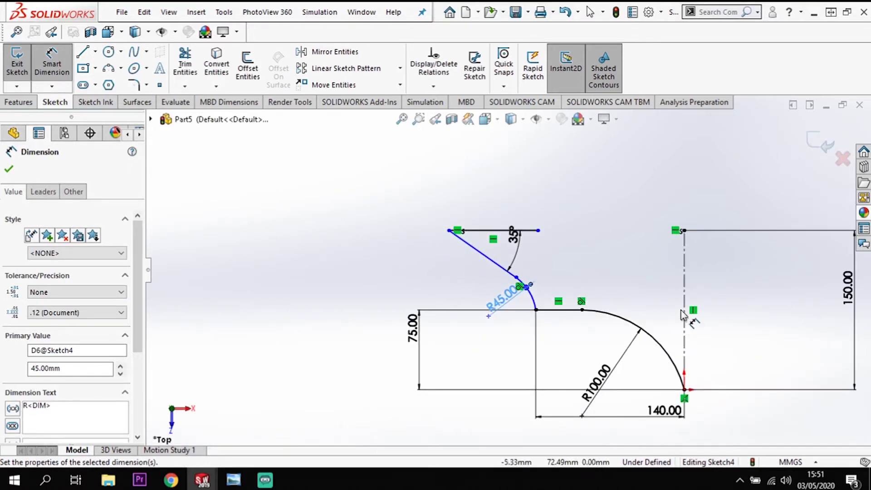
{"action": "left_click", "coordinate": [686, 307]}
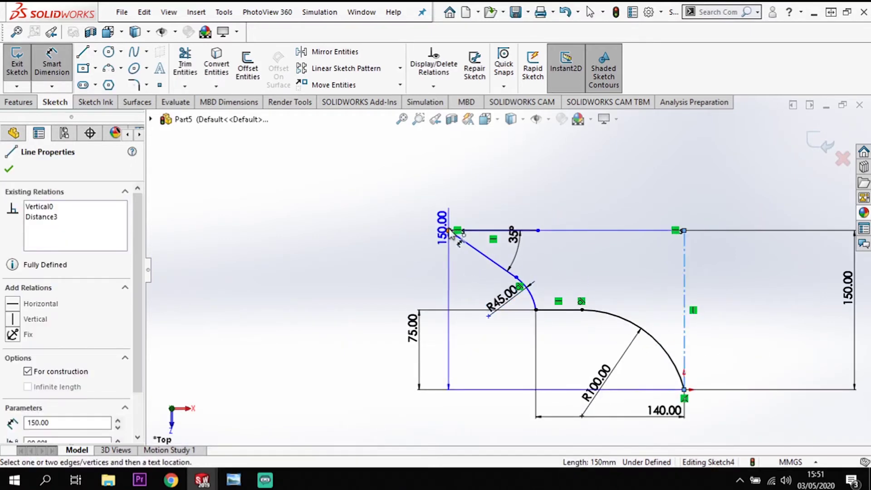
{"action": "left_click", "coordinate": [450, 231]}
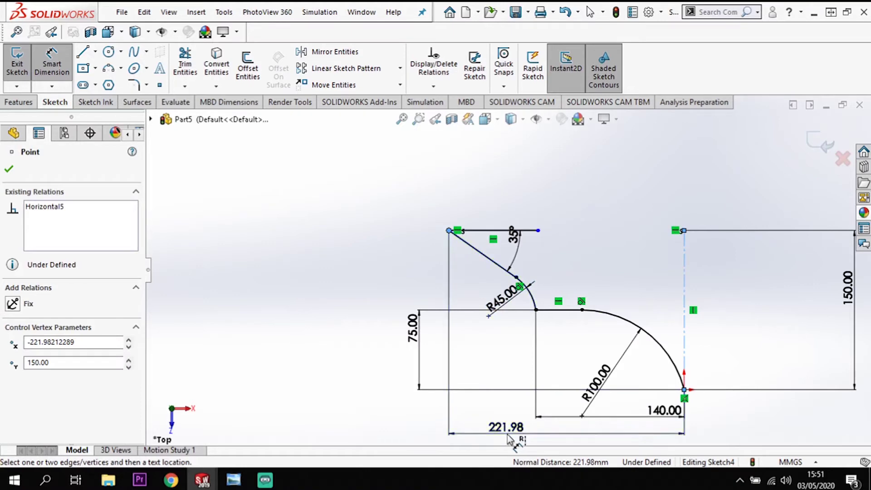
{"action": "left_click", "coordinate": [507, 435]}
{"action": "type", "text": "2"}
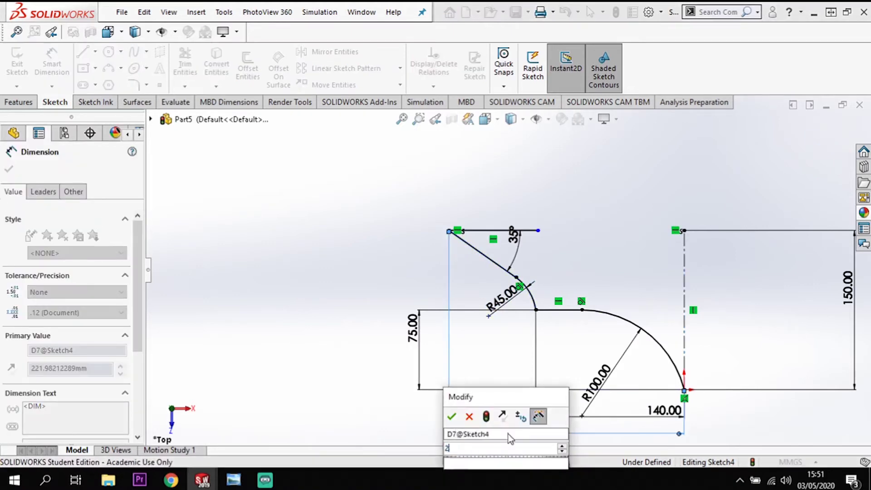
{"action": "type", "text": "20"}
{"action": "key", "text": "Return"}
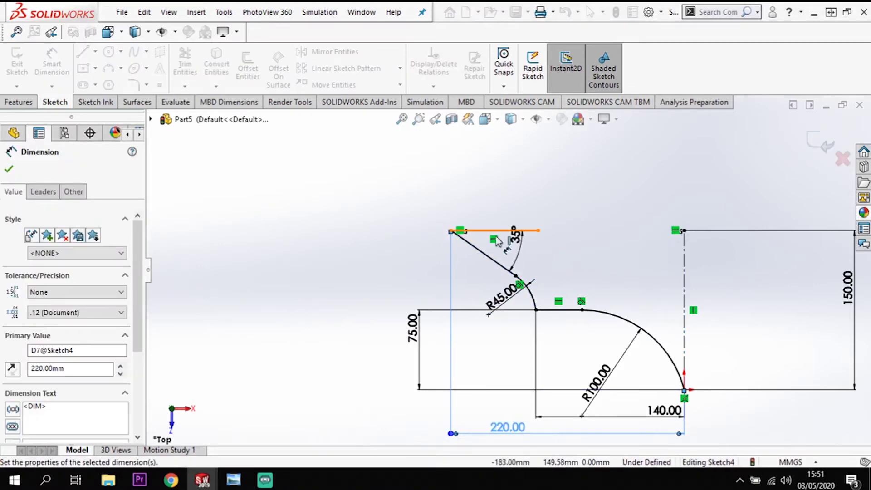
- Dimension the top line's end 134 mm from the vertical centerline and accept
{"action": "scroll", "coordinate": [563, 282], "scroll_direction": "down", "scroll_amount": 2}
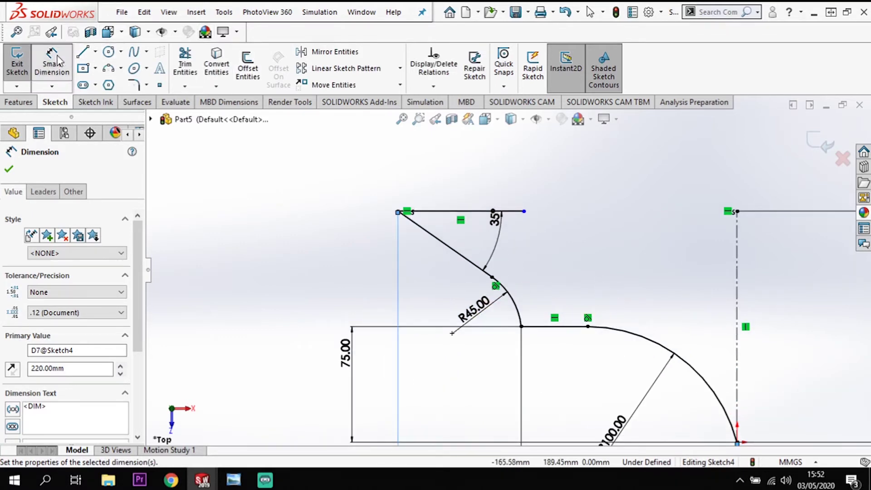
{"action": "left_click", "coordinate": [524, 211]}
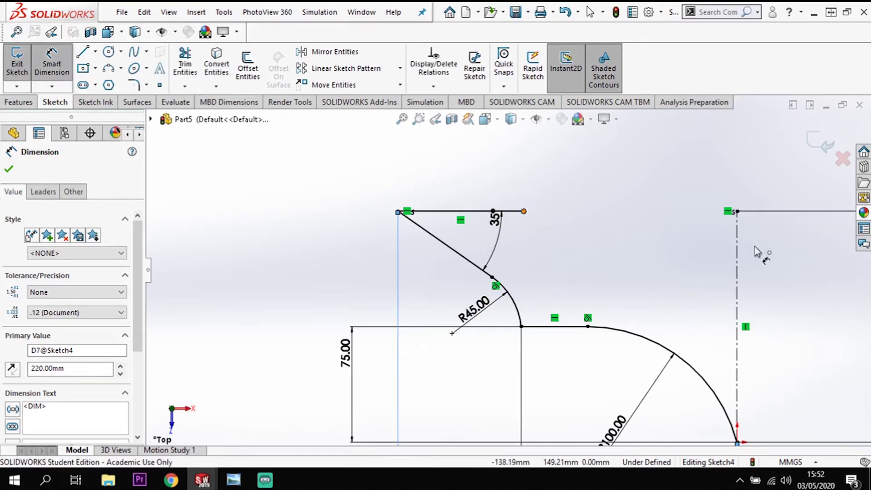
{"action": "left_click", "coordinate": [738, 236]}
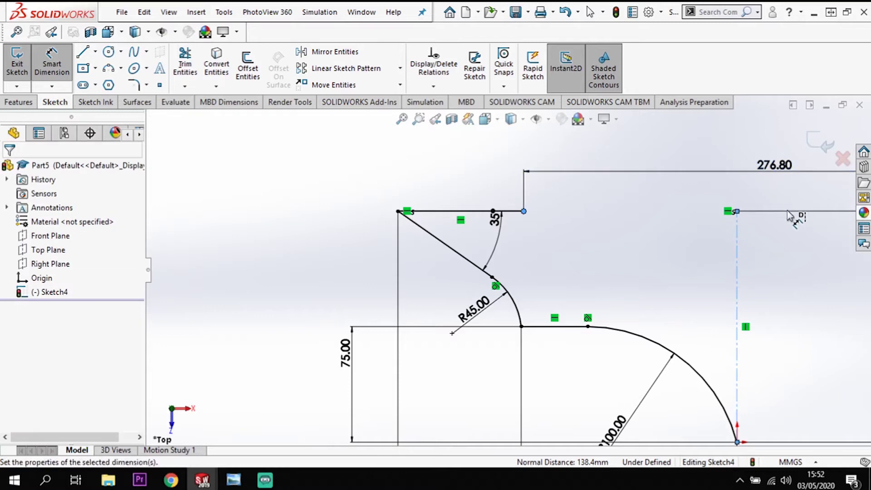
{"action": "left_click", "coordinate": [793, 223]}
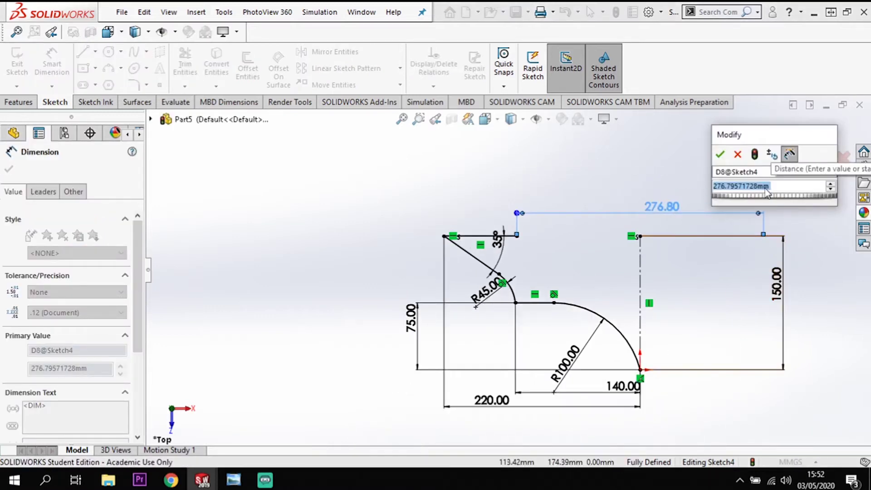
{"action": "type", "text": "134"}
{"action": "key", "text": "Return"}
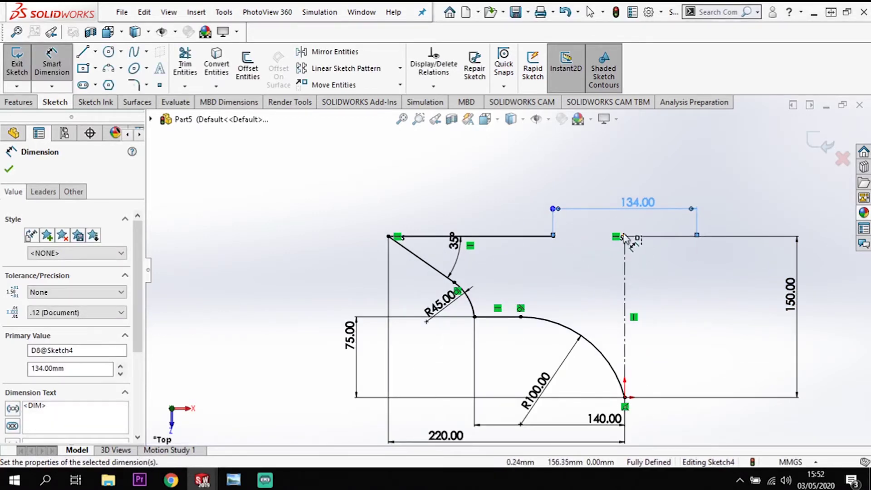
{"action": "left_click", "coordinate": [9, 170]}
- Draw a three-point arc descending from the top line's right endpoint
{"action": "scroll", "coordinate": [594, 262], "scroll_direction": "down", "scroll_amount": 4}
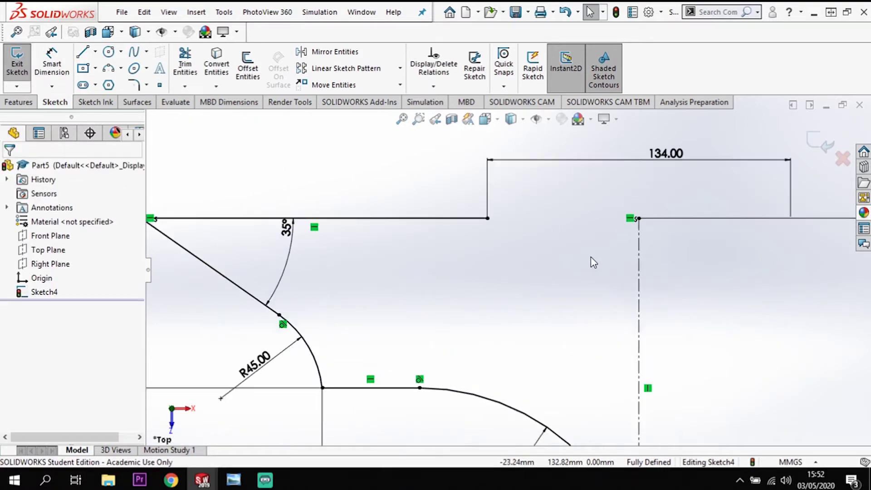
{"action": "scroll", "coordinate": [613, 253], "scroll_direction": "down", "scroll_amount": 2}
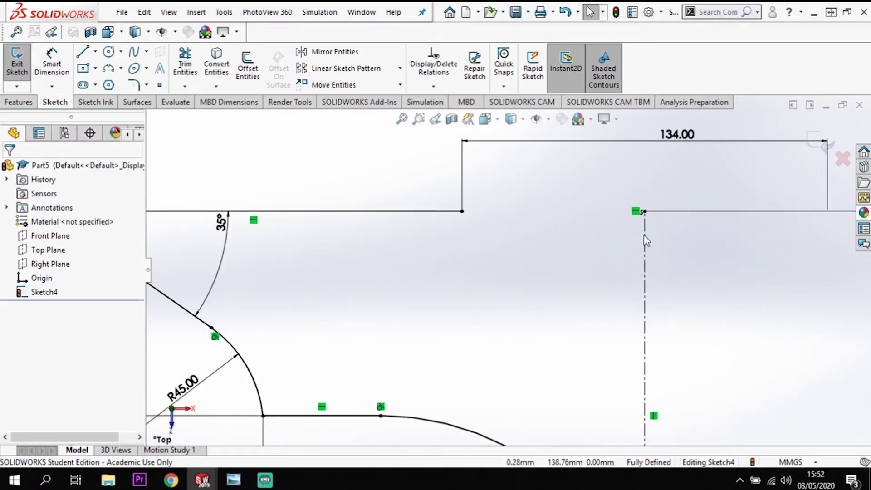
{"action": "left_click", "coordinate": [110, 69]}
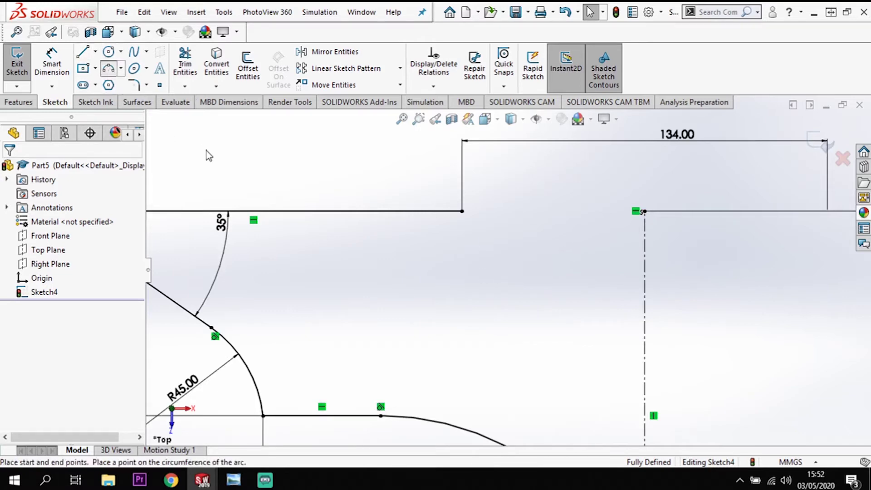
{"action": "left_click", "coordinate": [462, 212]}
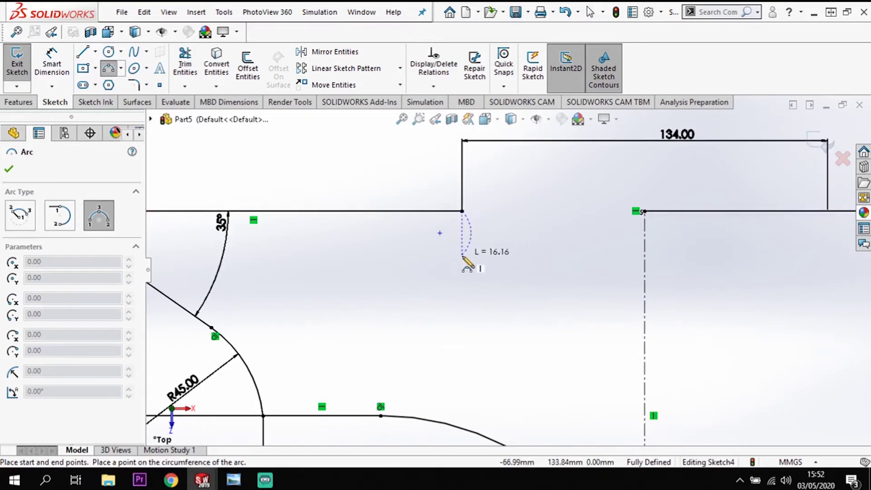
{"action": "left_click", "coordinate": [519, 291]}
{"action": "left_click", "coordinate": [505, 267]}
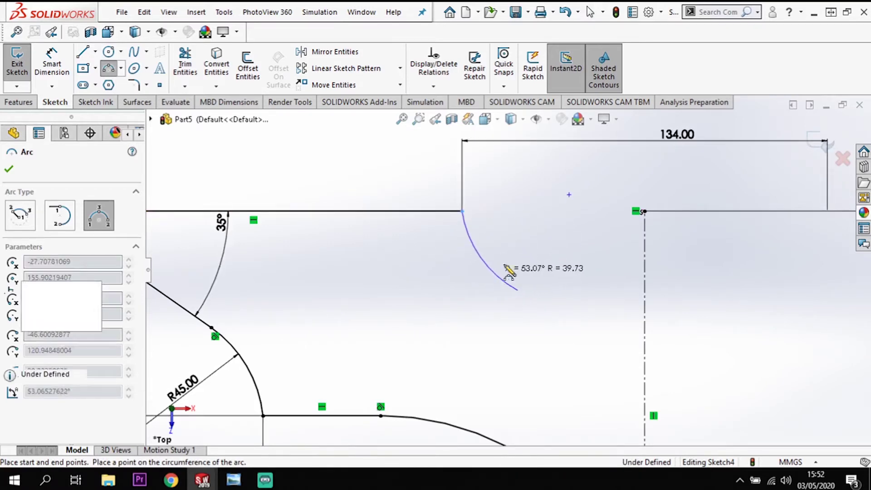
{"action": "key", "text": "Escape"}
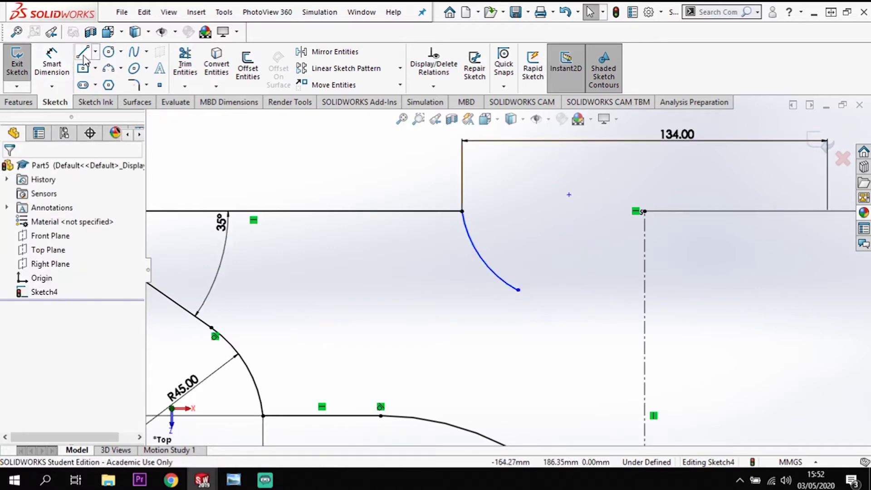
- Draw a tangent line extending from the new arc's lower end
{"action": "key", "text": "l"}
{"action": "left_click", "coordinate": [519, 290]}
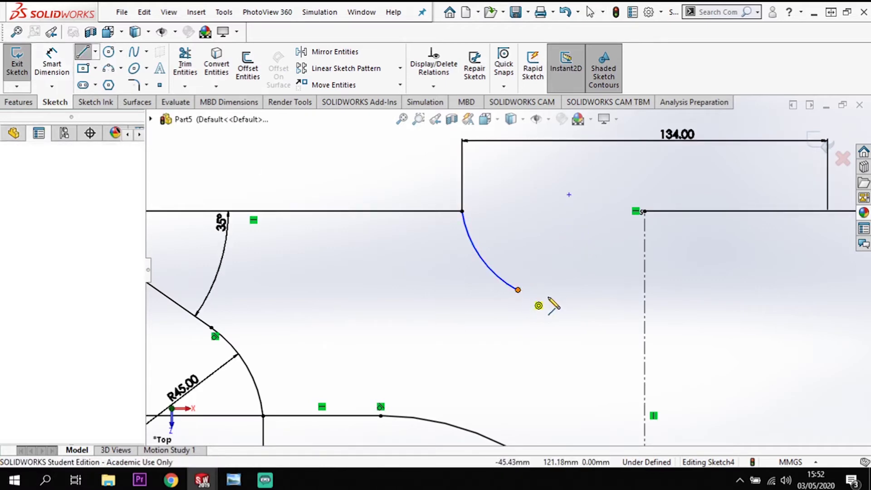
{"action": "left_click", "coordinate": [584, 326]}
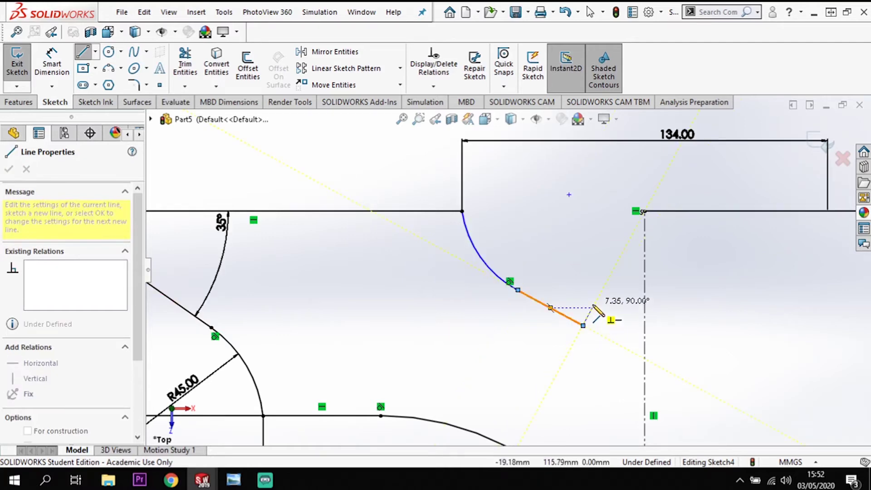
{"action": "key", "text": "Escape"}
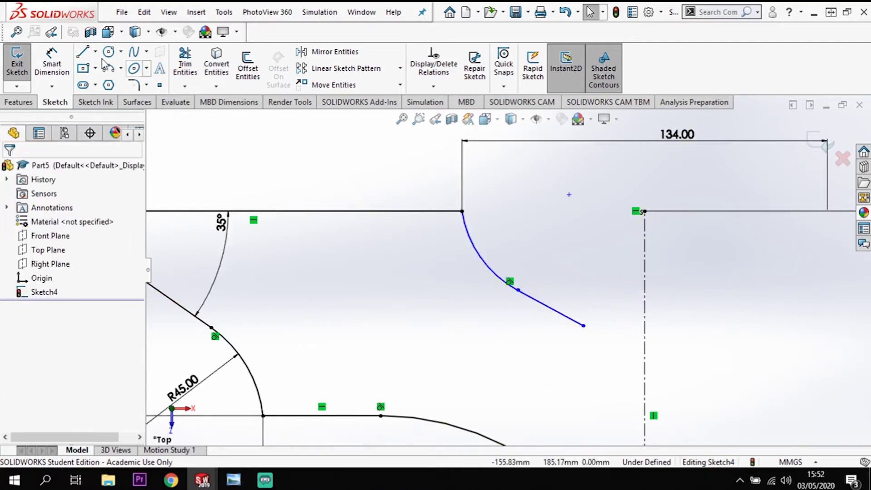
- Set the angle between the tangent line and top edge to 8°
{"action": "left_click", "coordinate": [52, 59]}
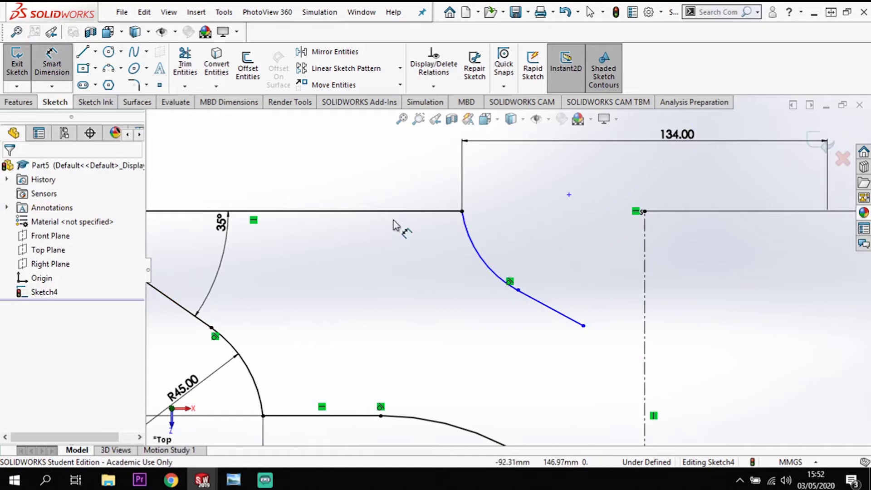
{"action": "left_click", "coordinate": [559, 317]}
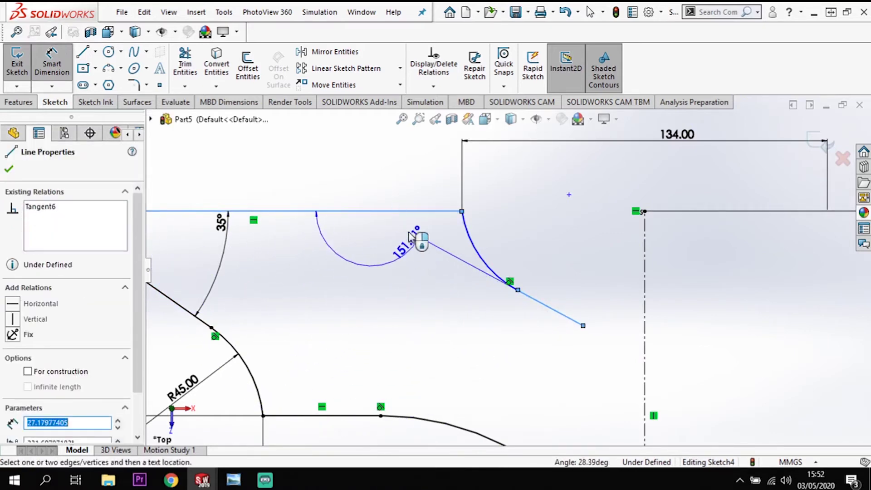
{"action": "left_click", "coordinate": [443, 237]}
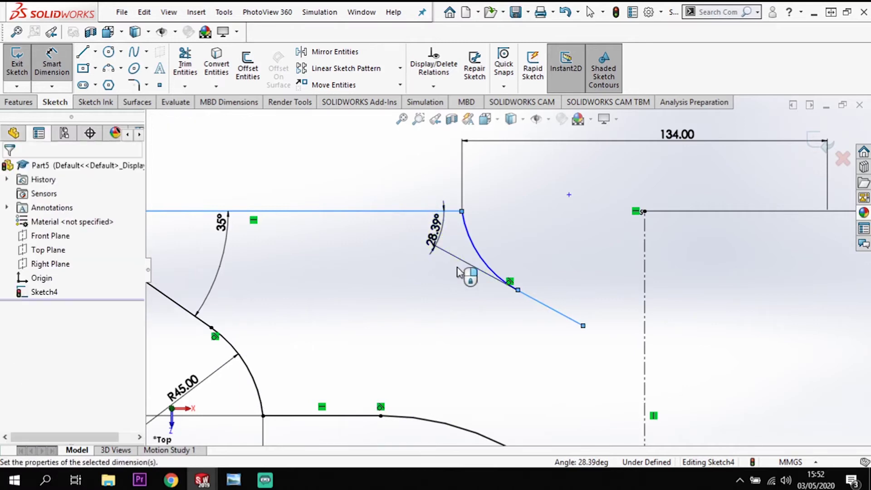
{"action": "key", "text": "Return"}
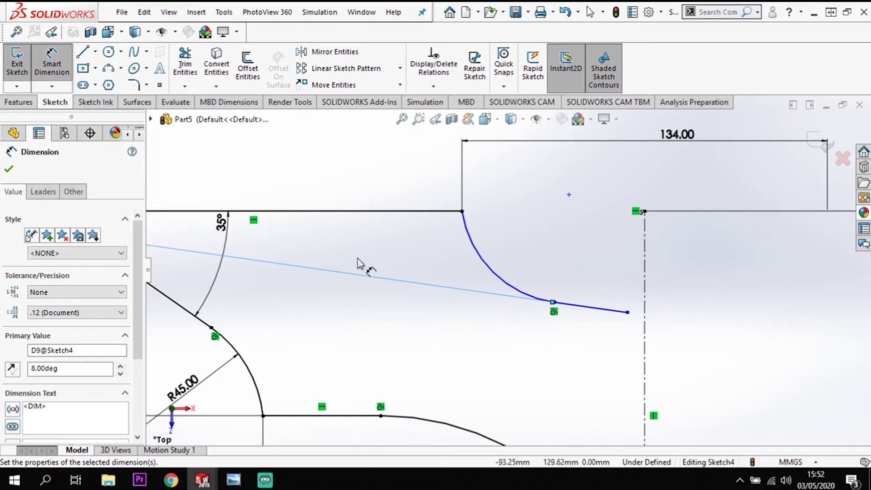
{"action": "scroll", "coordinate": [327, 263], "scroll_direction": "up", "scroll_amount": 3}
- Move the 8° angle dimension nearer the arc and dimension the arc's radius as 40 mm
{"action": "left_click_drag", "start_coordinate": [204, 251], "coordinate": [342, 256]}
{"action": "scroll", "coordinate": [500, 265], "scroll_direction": "down", "scroll_amount": 2}
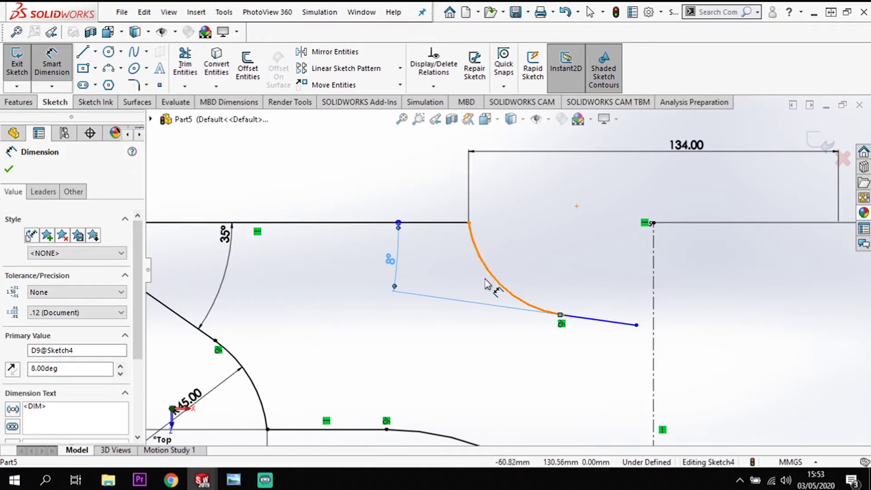
{"action": "left_click", "coordinate": [485, 271]}
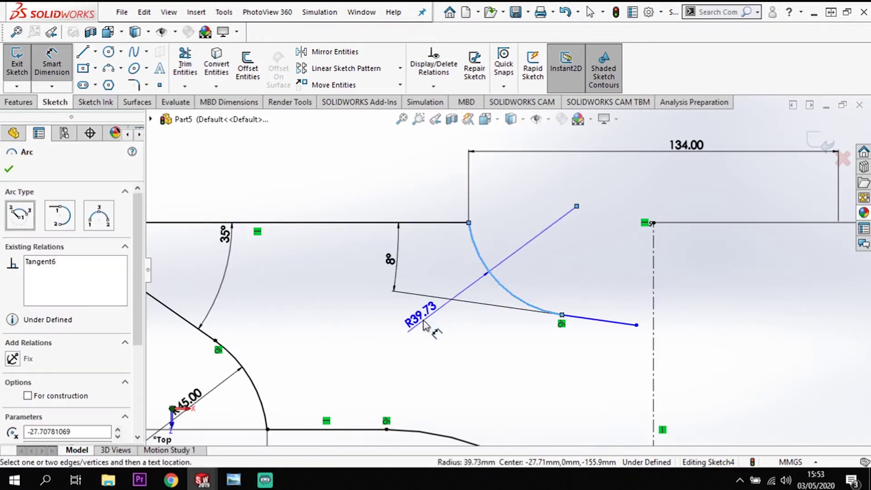
{"action": "left_click", "coordinate": [417, 325]}
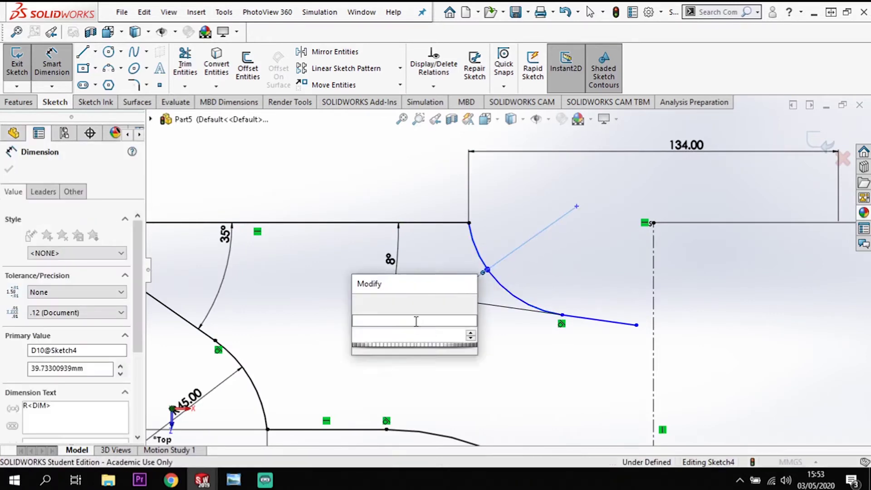
{"action": "type", "text": "40"}
{"action": "key", "text": "Return"}
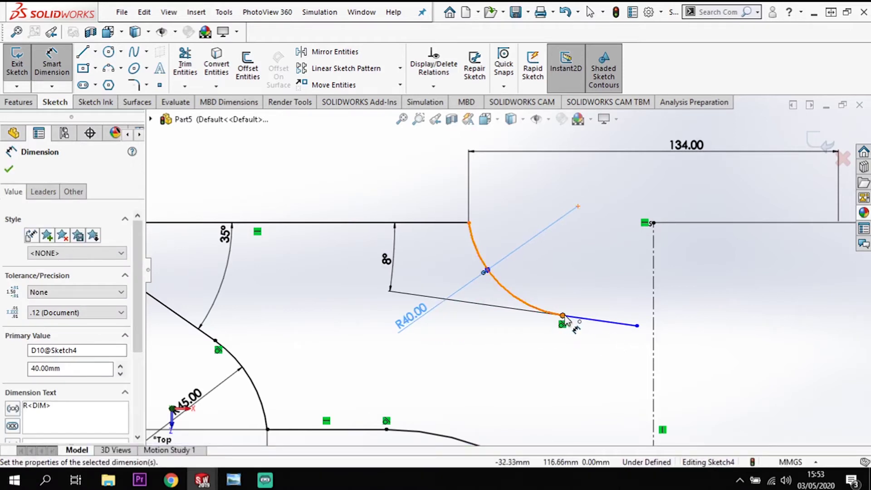
{"action": "left_click", "coordinate": [563, 317]}
- Shorten the tangent line by pulling its end back toward the arc
{"action": "key", "text": "Escape"}
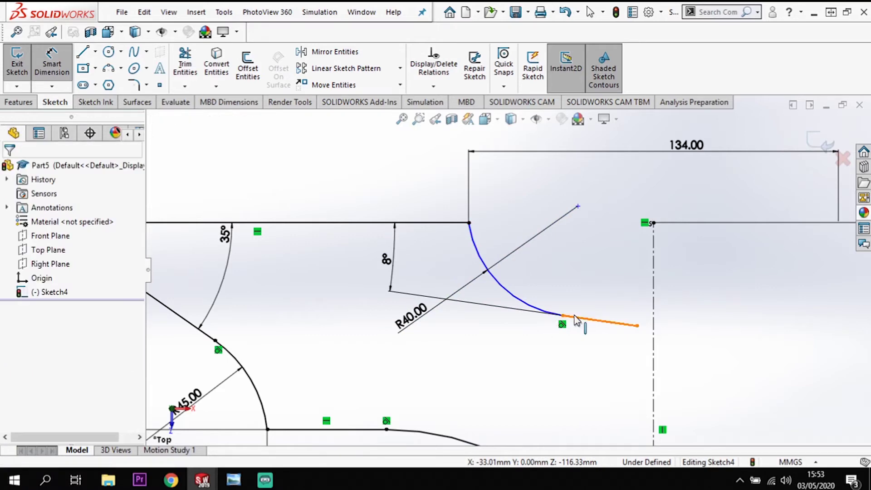
{"action": "key", "text": "Escape"}
{"action": "left_click_drag", "start_coordinate": [637, 326], "coordinate": [589, 323]}
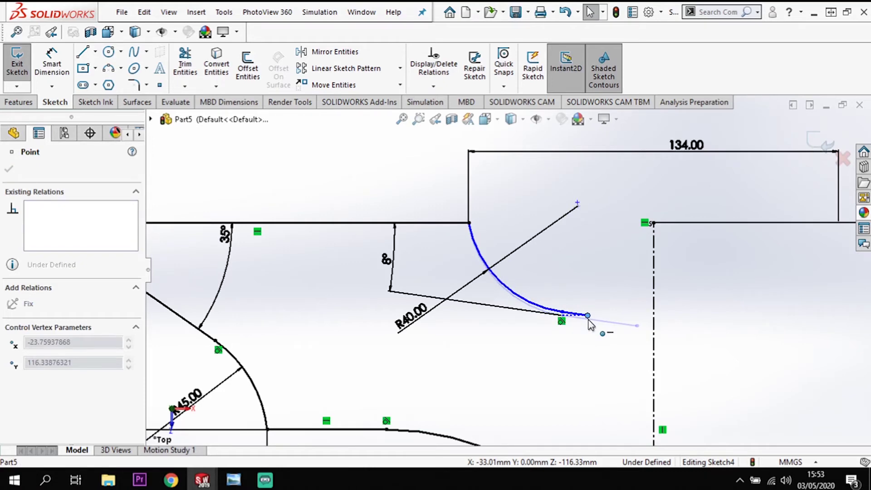
{"action": "left_click_drag", "start_coordinate": [589, 323], "coordinate": [587, 313]}
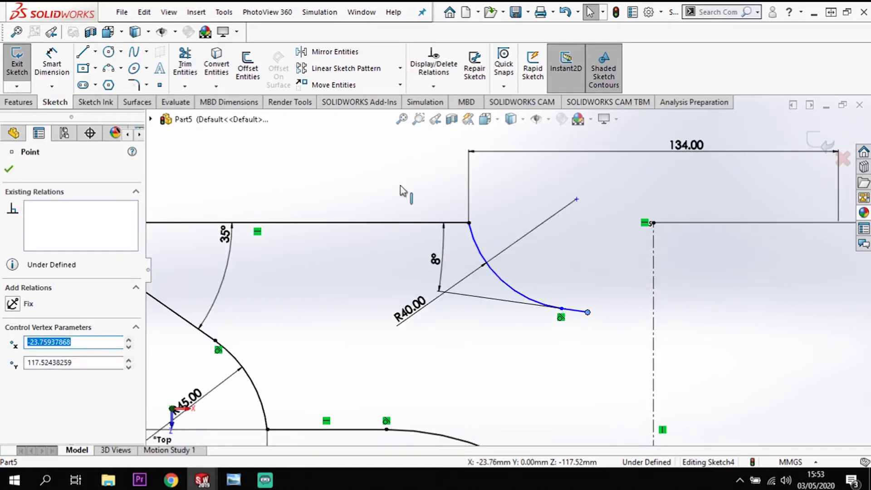
- Draw two lines from its end: one rising steeply to a peak, one short drop back
{"action": "key", "text": "l"}
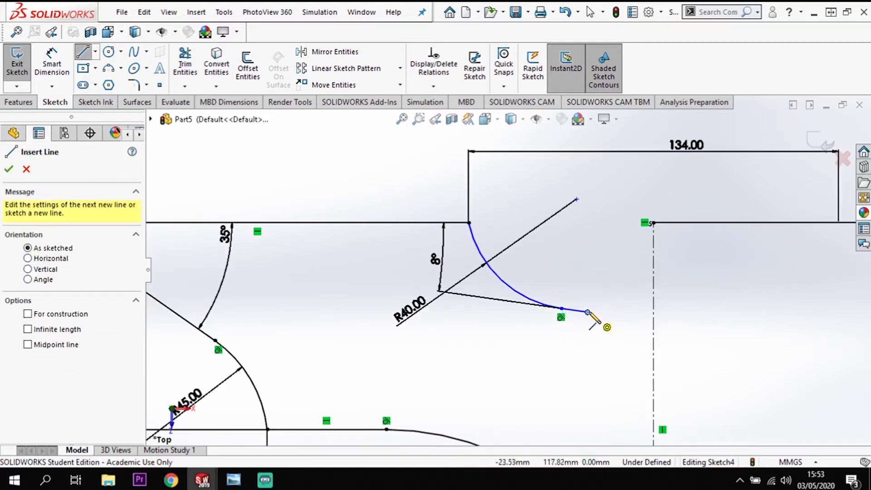
{"action": "left_click", "coordinate": [588, 312]}
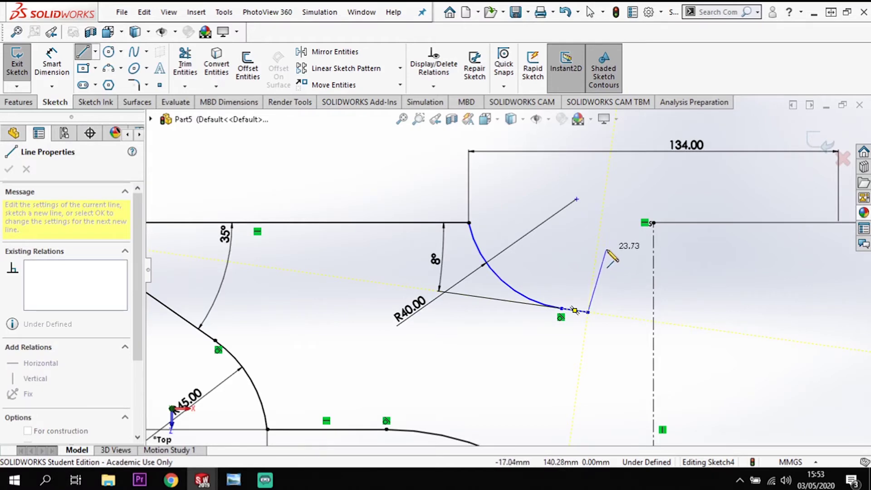
{"action": "left_click", "coordinate": [607, 250]}
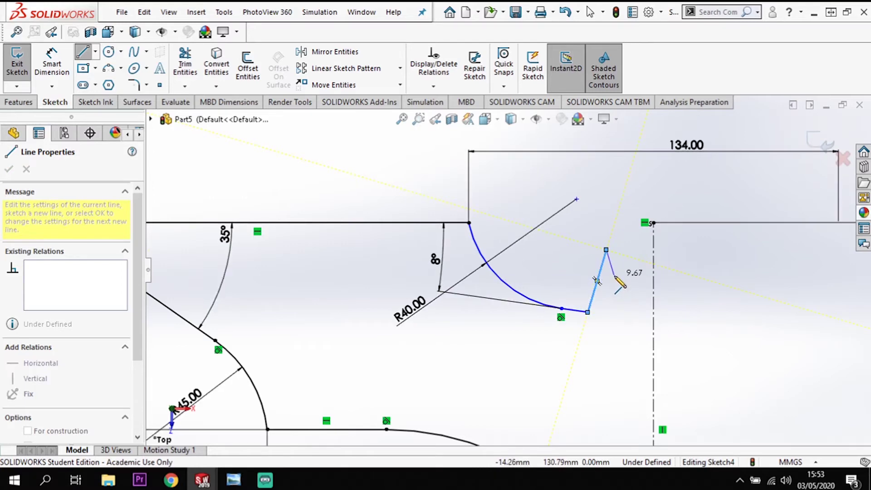
{"action": "left_click", "coordinate": [614, 275]}
{"action": "key", "text": "Escape"}
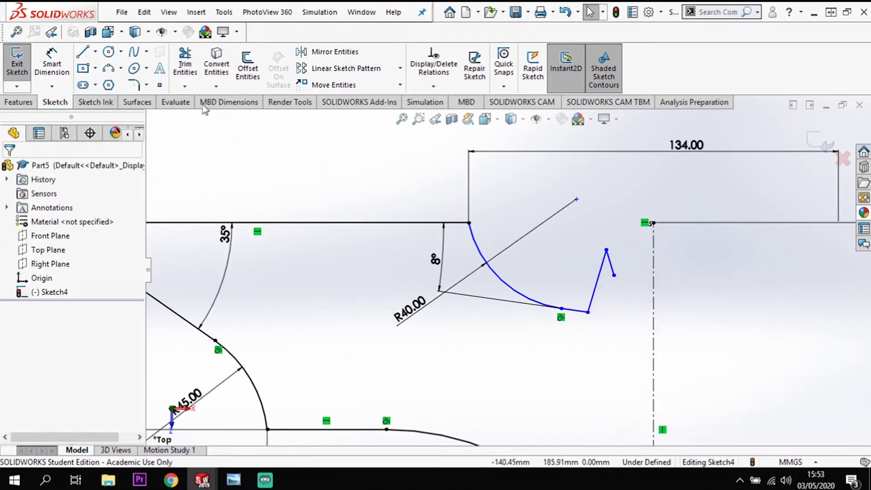
{"action": "left_click", "coordinate": [52, 66]}
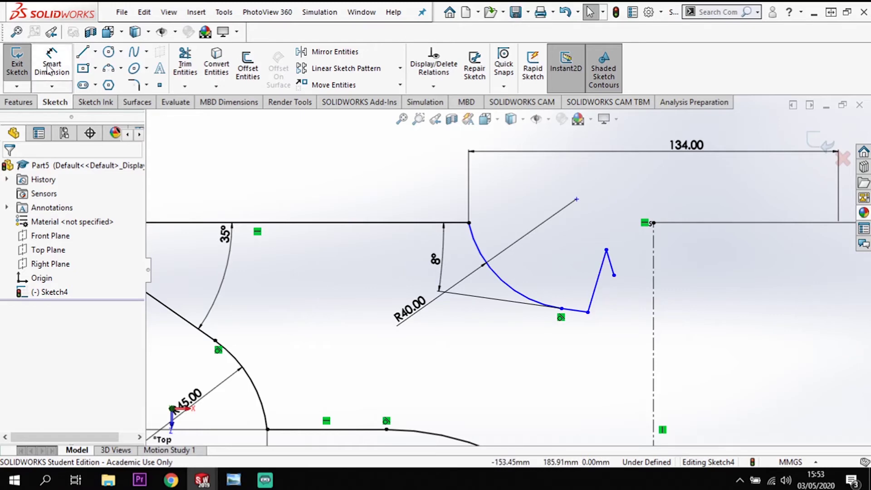
- Dimension the notch corner point 10 mm below the top edge line
{"action": "left_click", "coordinate": [424, 224]}
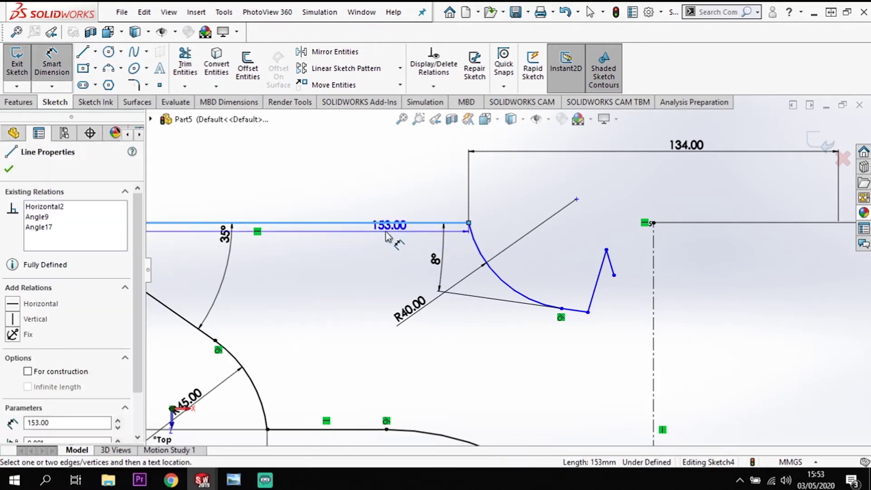
{"action": "left_click", "coordinate": [606, 250]}
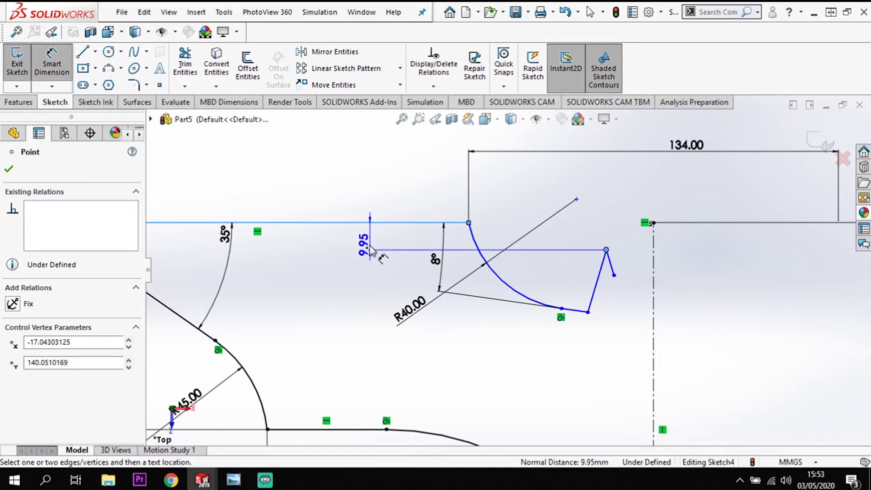
{"action": "left_click", "coordinate": [370, 250]}
{"action": "type", "text": "10"}
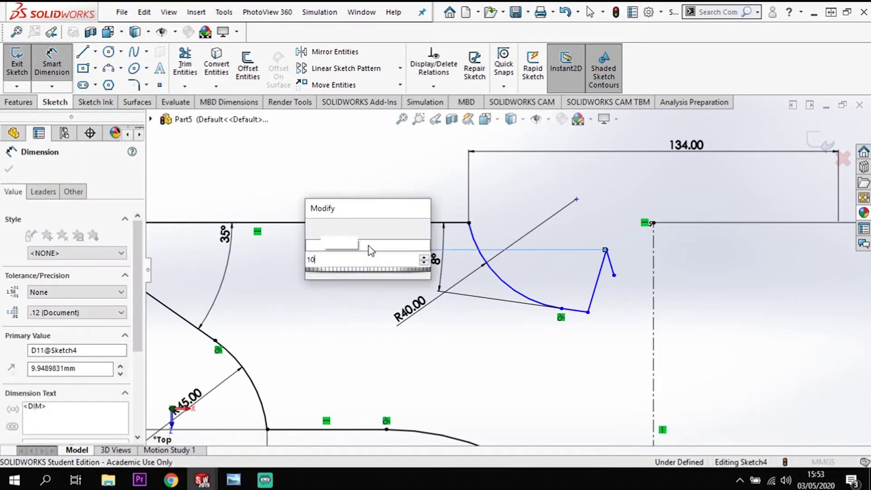
{"action": "key", "text": "Return"}
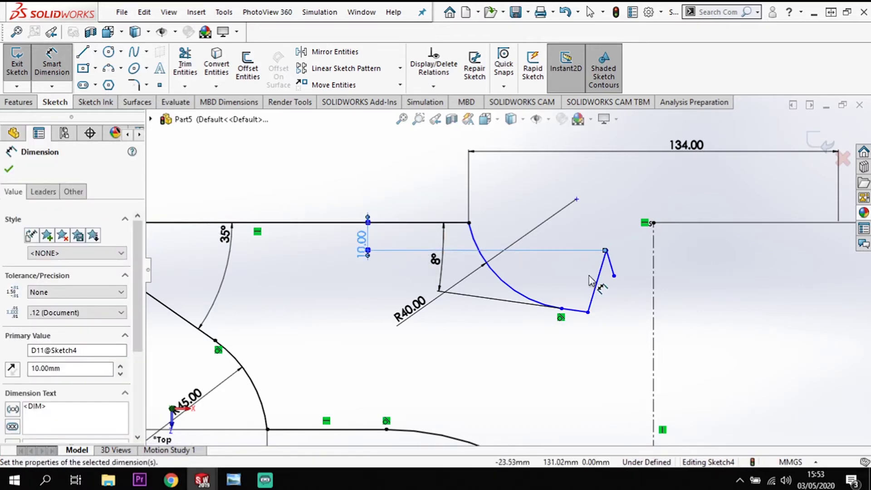
- Set the slanted line to 84° from the top edge and the spike tip angle to 160°
{"action": "left_click", "coordinate": [601, 281]}
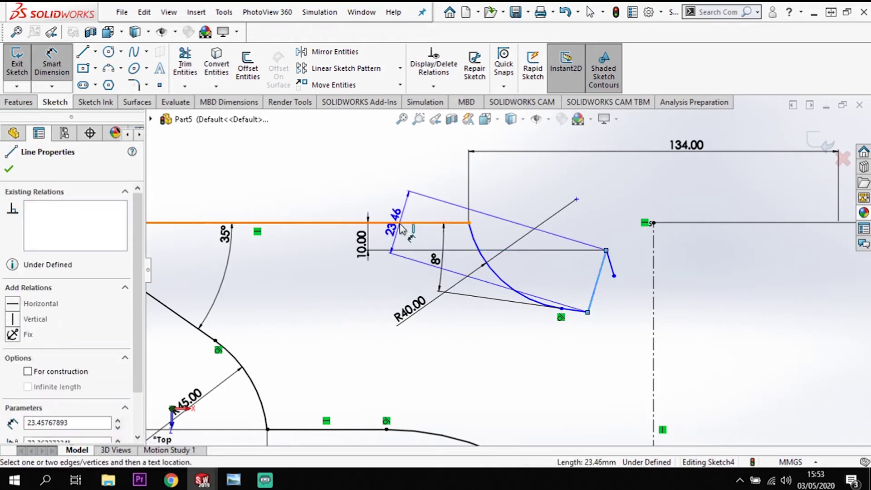
{"action": "left_click", "coordinate": [391, 223]}
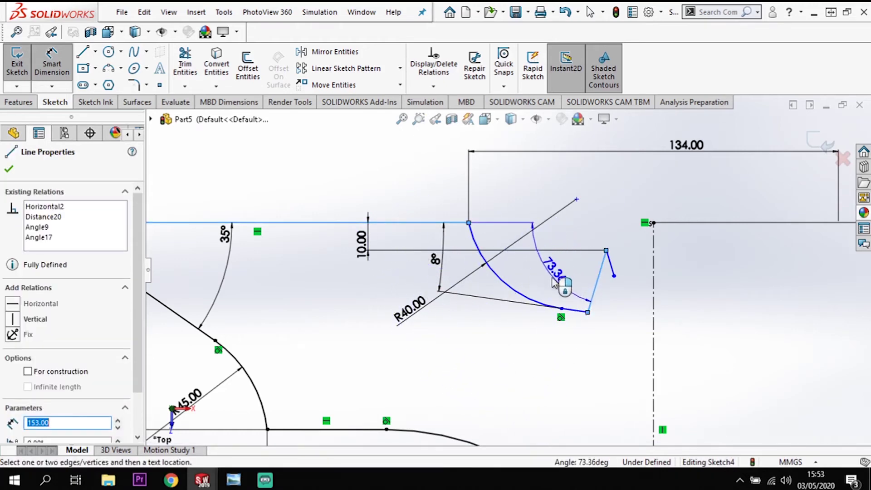
{"action": "double_click", "coordinate": [555, 282]}
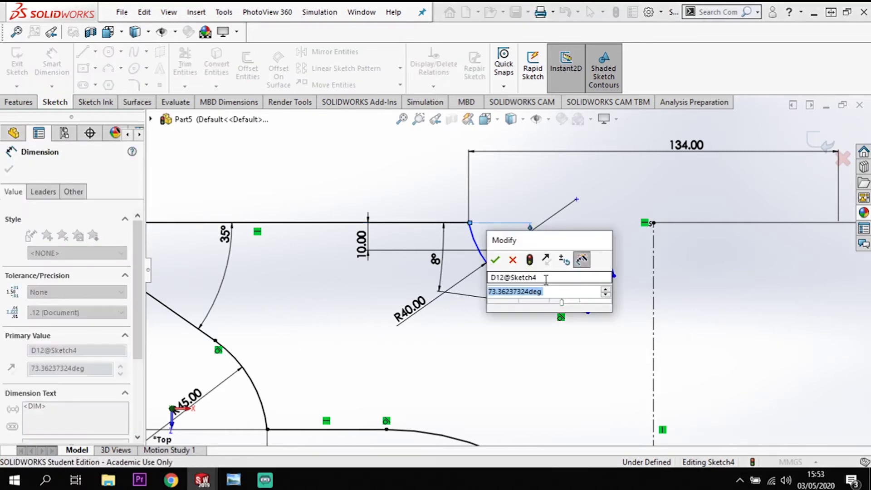
{"action": "type", "text": "84"}
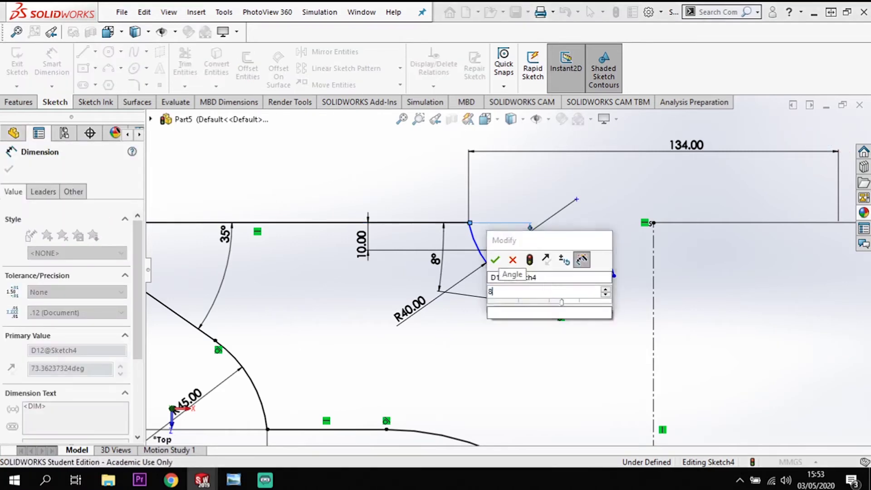
{"action": "key", "text": "Return"}
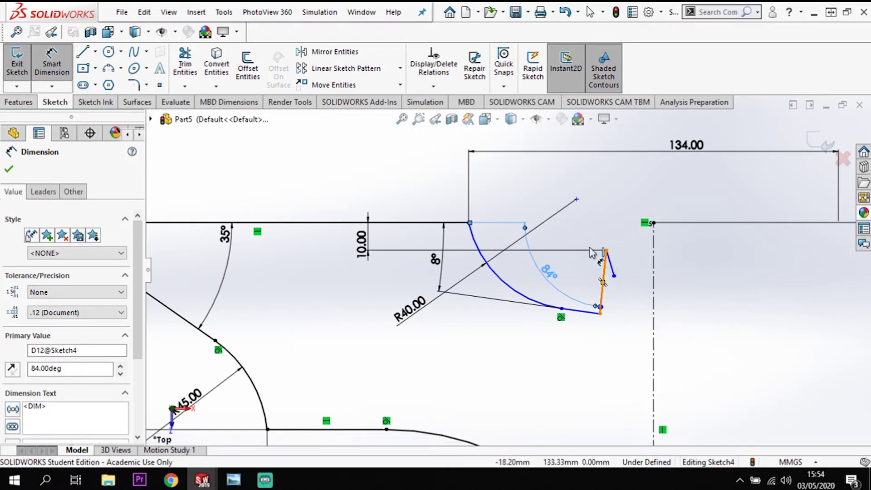
{"action": "left_click", "coordinate": [606, 262]}
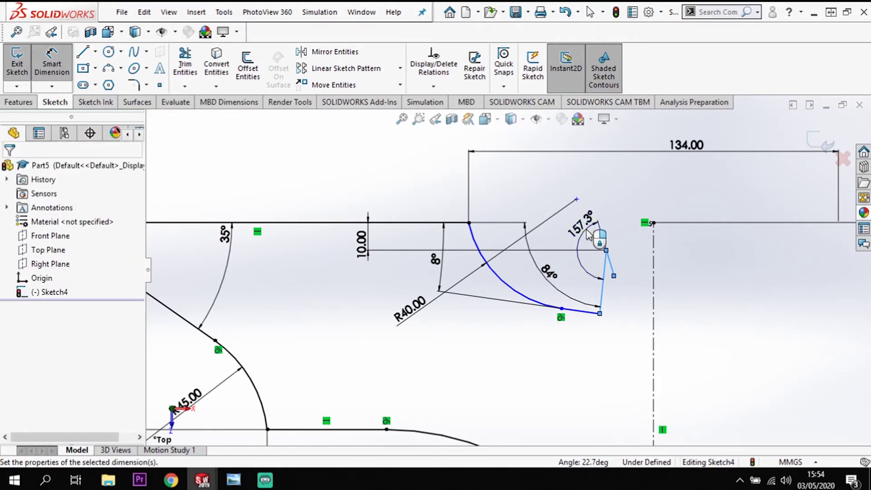
{"action": "left_click", "coordinate": [589, 234]}
{"action": "type", "text": "160"}
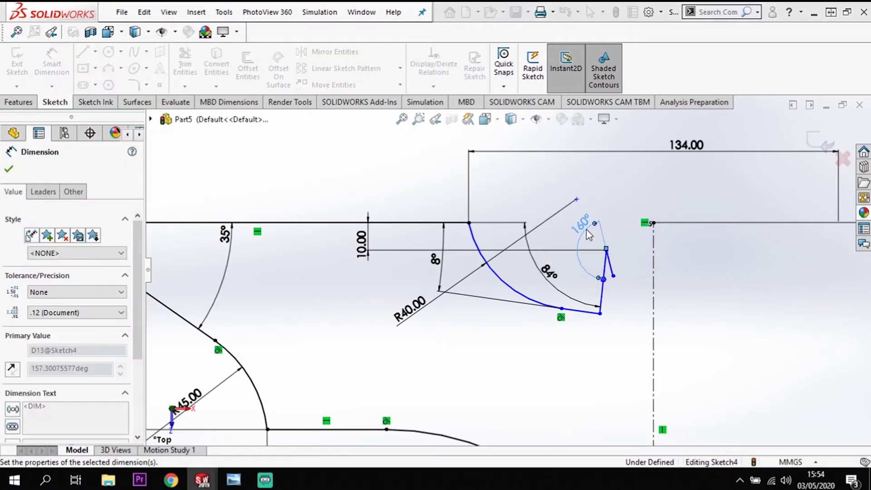
{"action": "key", "text": "Return"}
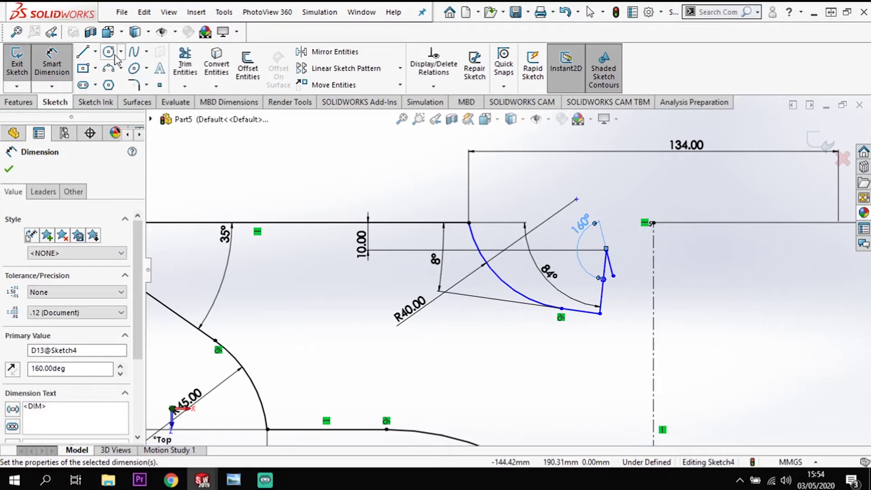
- Draw a 3-point arc from the spike's lower tip to the vertical centerline
{"action": "left_click", "coordinate": [108, 68]}
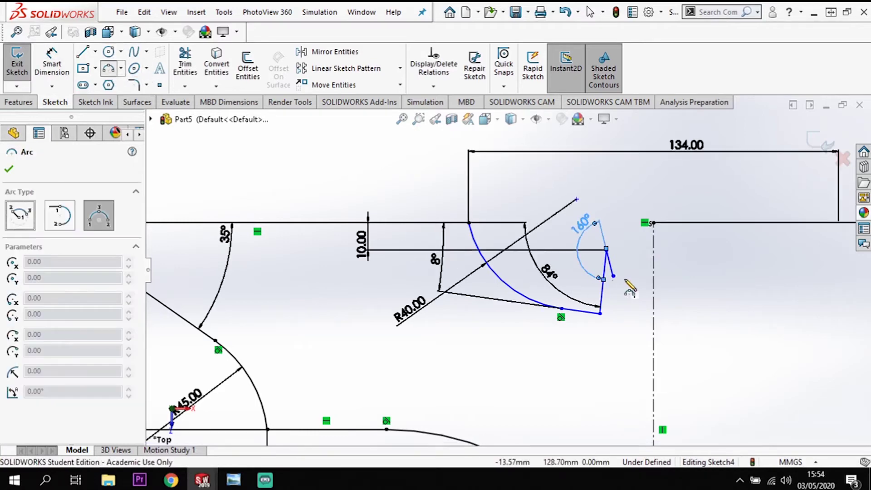
{"action": "left_click", "coordinate": [613, 275]}
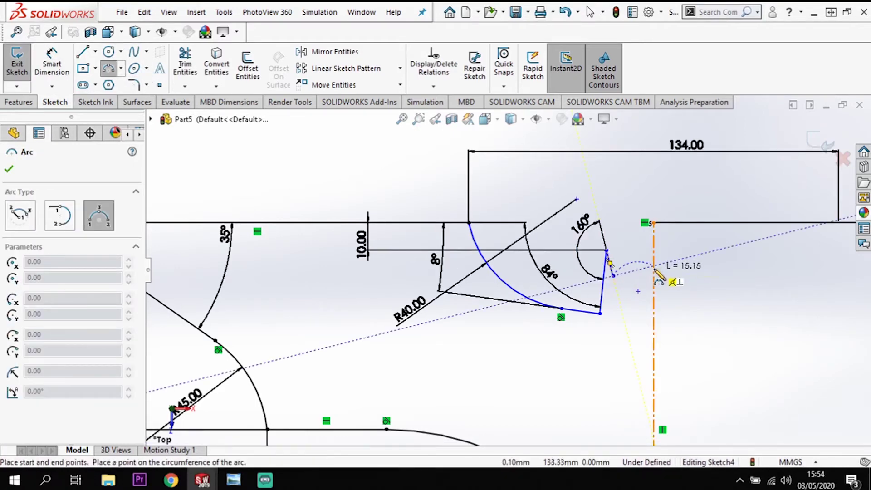
{"action": "left_click", "coordinate": [654, 267]}
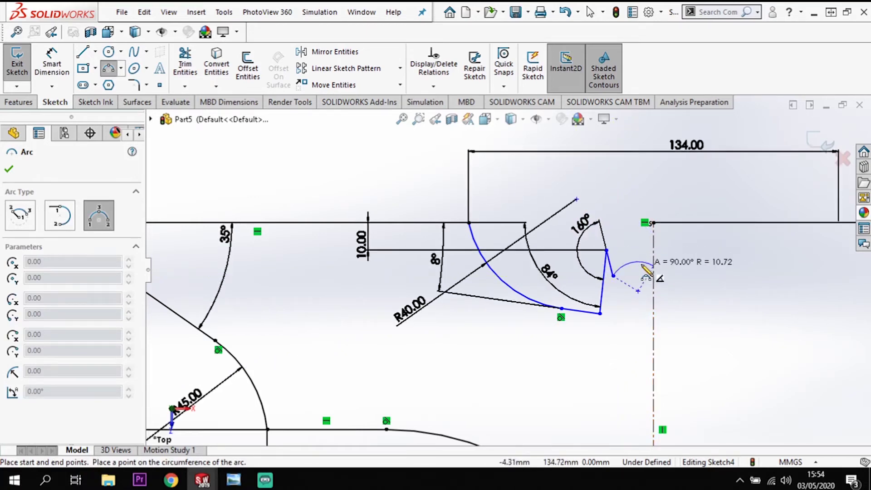
{"action": "left_click", "coordinate": [647, 274]}
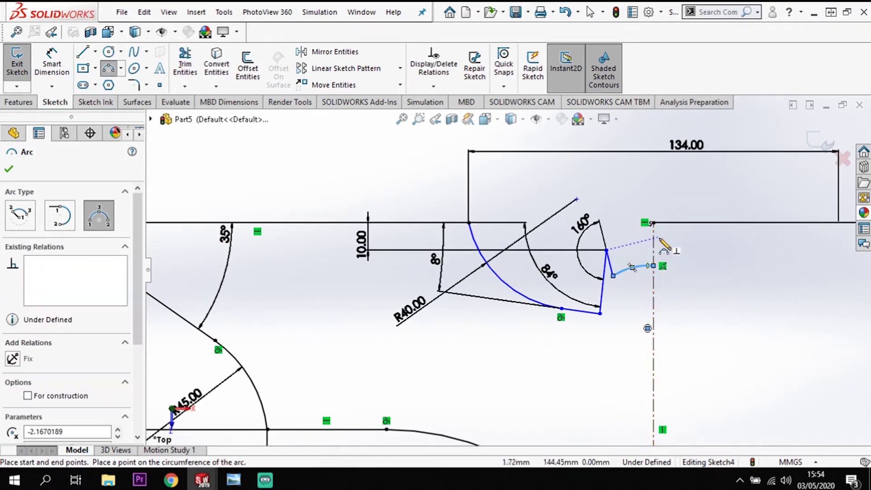
{"action": "key", "text": "Escape"}
- Make the arc's centre point coincident with the vertical centerline
{"action": "scroll", "coordinate": [652, 312], "scroll_direction": "down", "scroll_amount": 3}
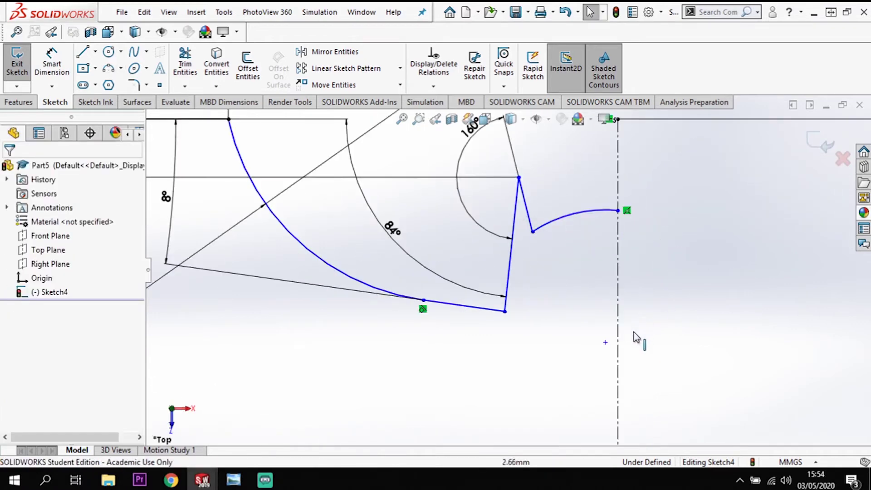
{"action": "left_click", "coordinate": [606, 343]}
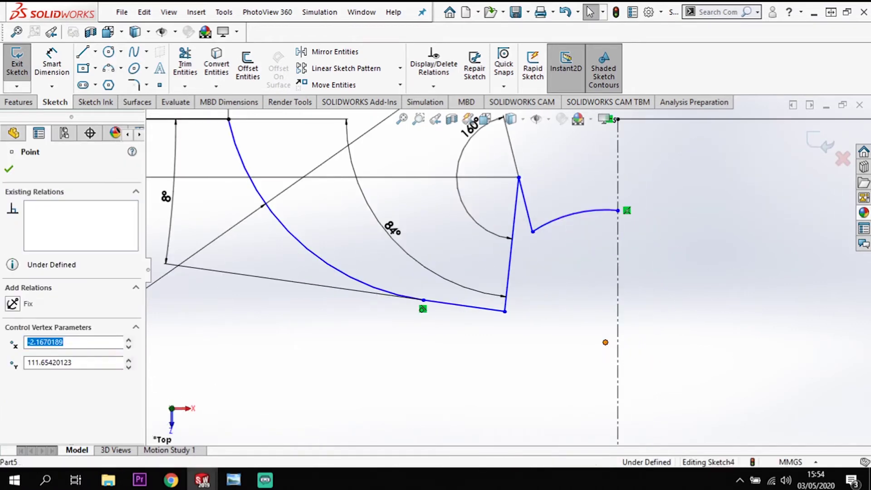
{"action": "left_click", "coordinate": [607, 345]}
{"action": "left_click", "coordinate": [605, 343], "text": "ctrl"}
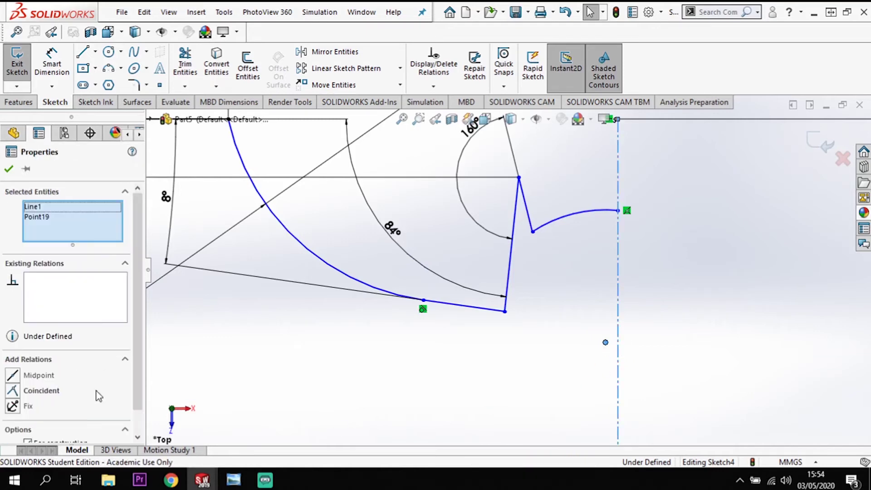
{"action": "left_click", "coordinate": [13, 393]}
- Give the arc a 30 mm radius
{"action": "left_click", "coordinate": [52, 62]}
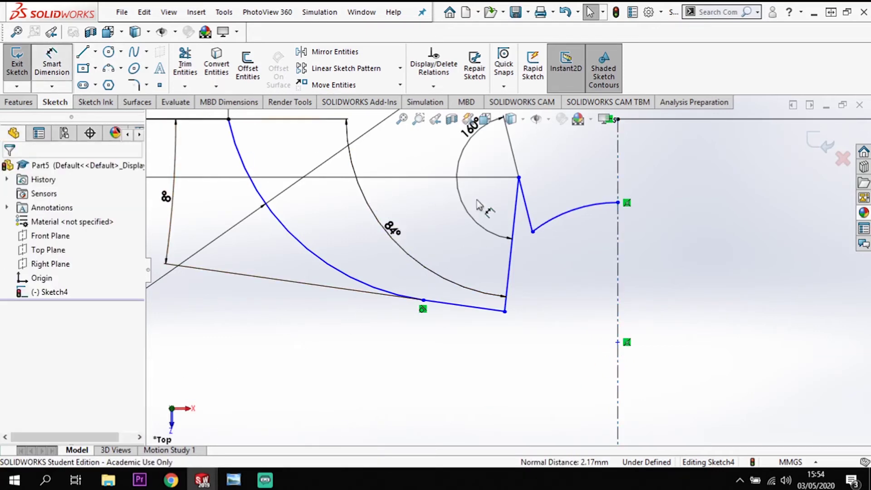
{"action": "left_click", "coordinate": [553, 220]}
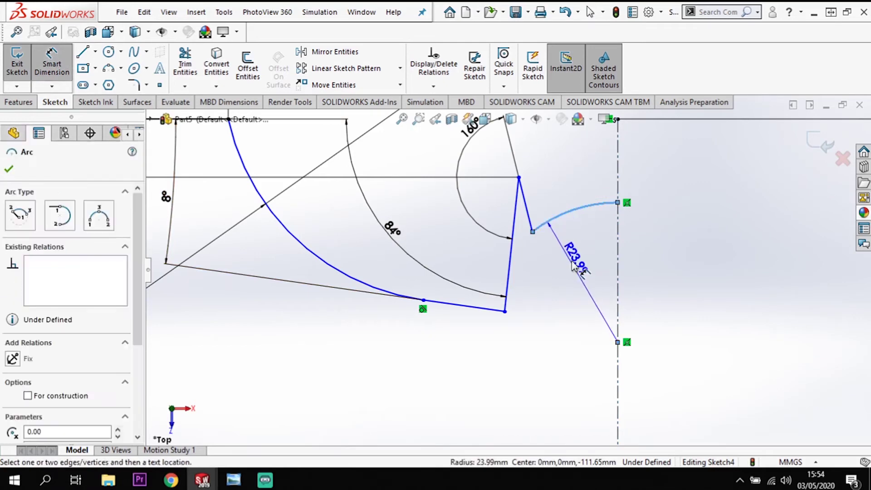
{"action": "left_click", "coordinate": [574, 268]}
{"action": "type", "text": "30"}
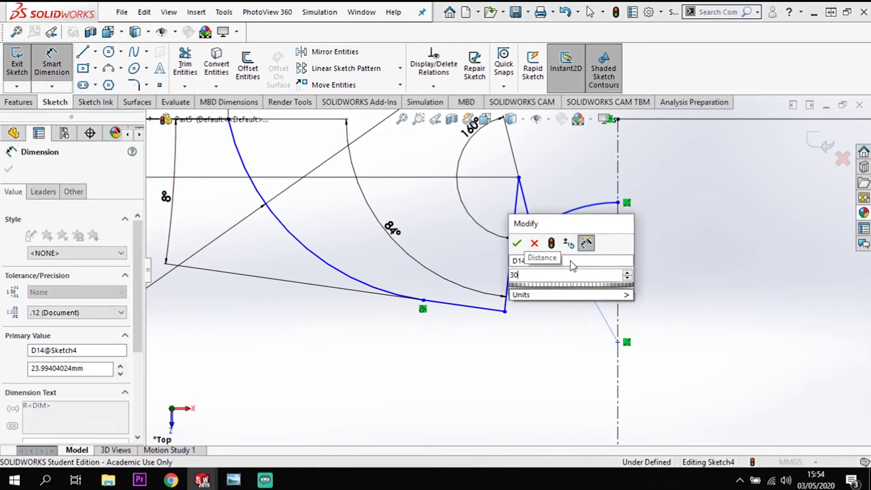
{"action": "key", "text": "Return"}
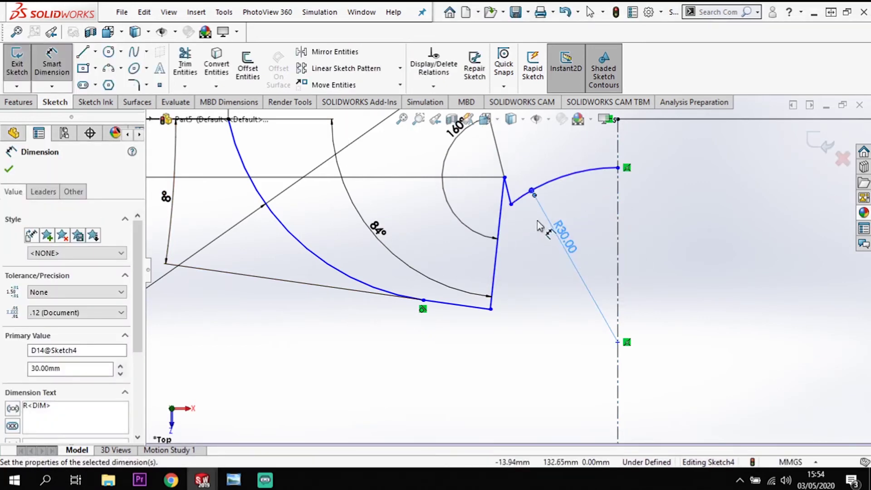
- Dimension the arc's centre point 50 mm below the top edge
{"action": "scroll", "coordinate": [509, 273], "scroll_direction": "up", "scroll_amount": 3}
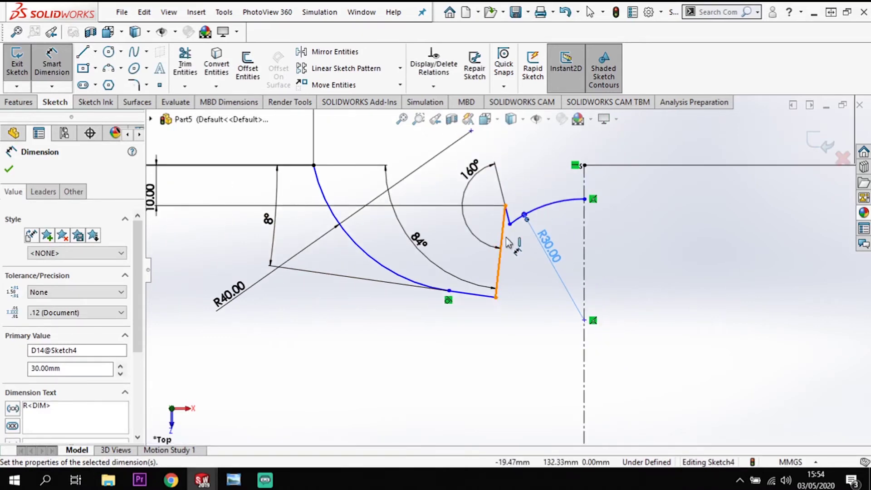
{"action": "left_click", "coordinate": [584, 320]}
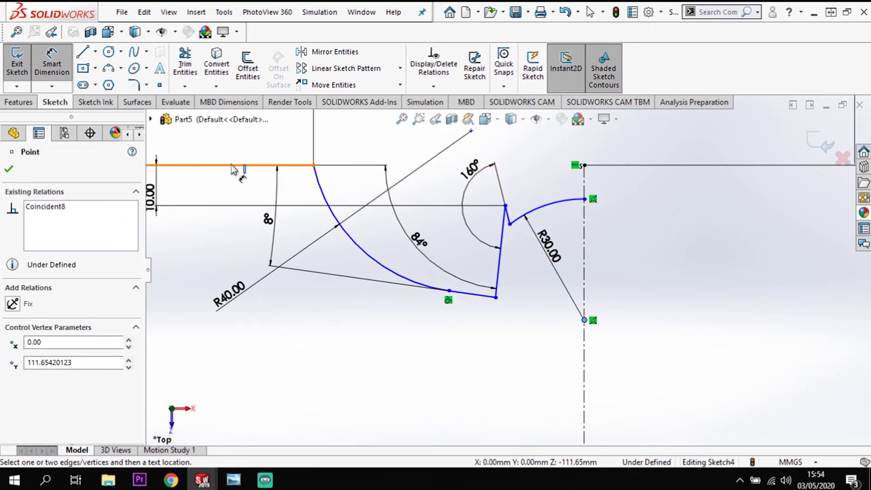
{"action": "left_click", "coordinate": [247, 344]}
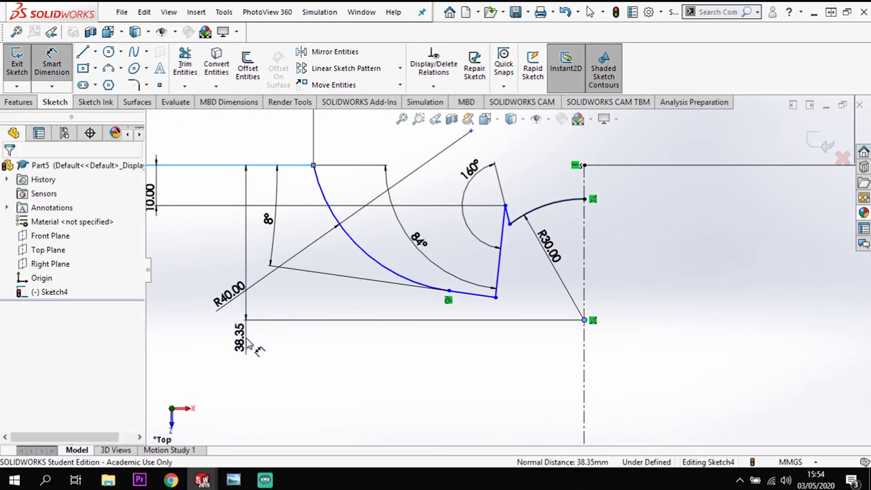
{"action": "type", "text": "50"}
{"action": "key", "text": "Return"}
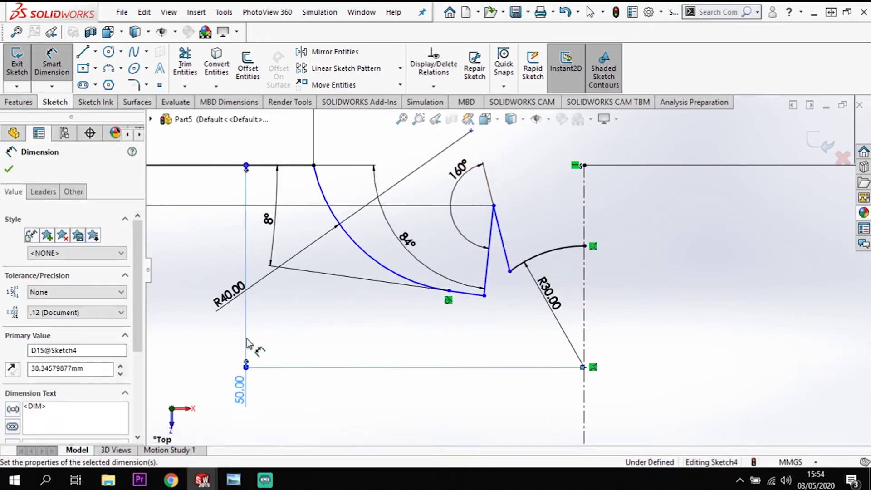
- Set the arc's left endpoint 24 mm horizontally from the centerline
{"action": "left_click", "coordinate": [510, 272]}
{"action": "left_click", "coordinate": [584, 215]}
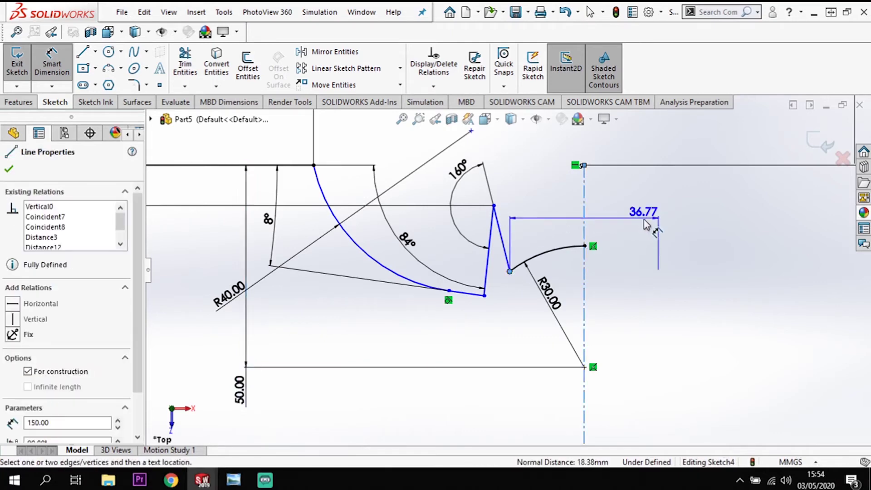
{"action": "left_click", "coordinate": [635, 213]}
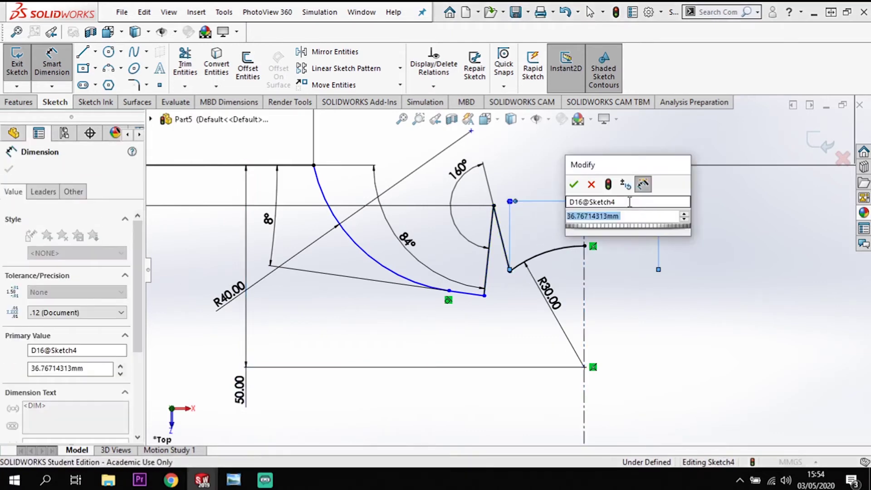
{"action": "type", "text": "24"}
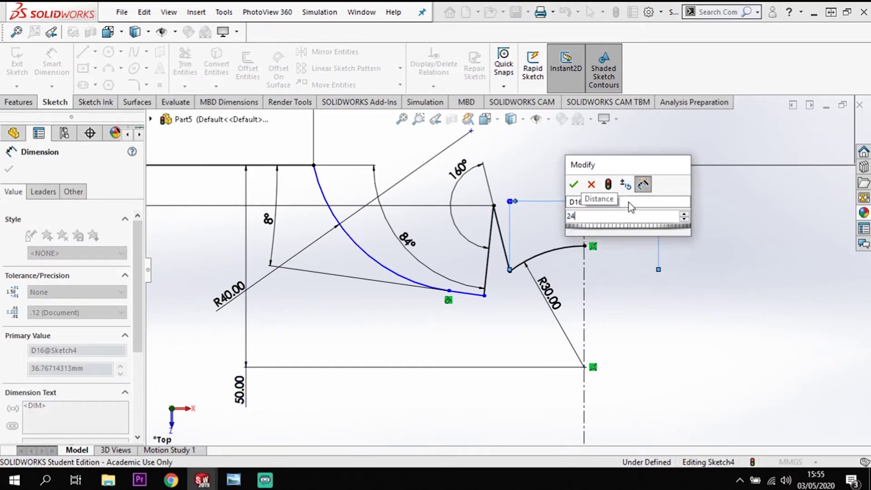
{"action": "key", "text": "Return"}
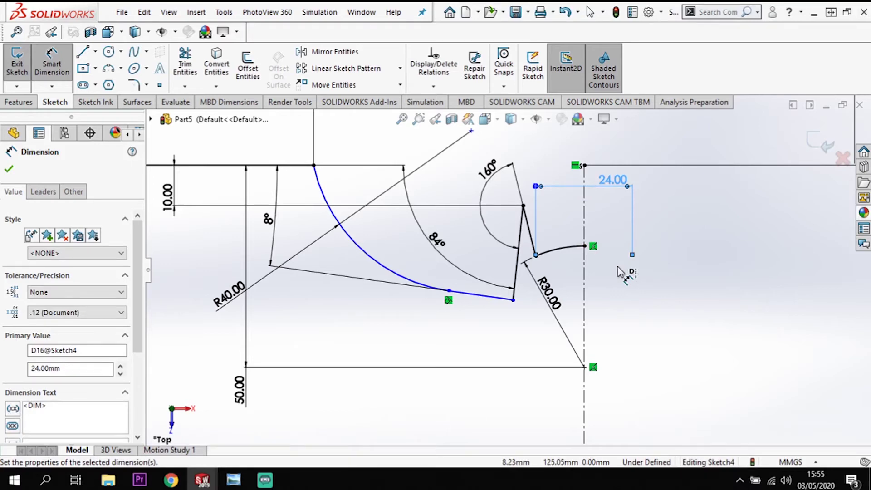
{"action": "key", "text": "Escape"}
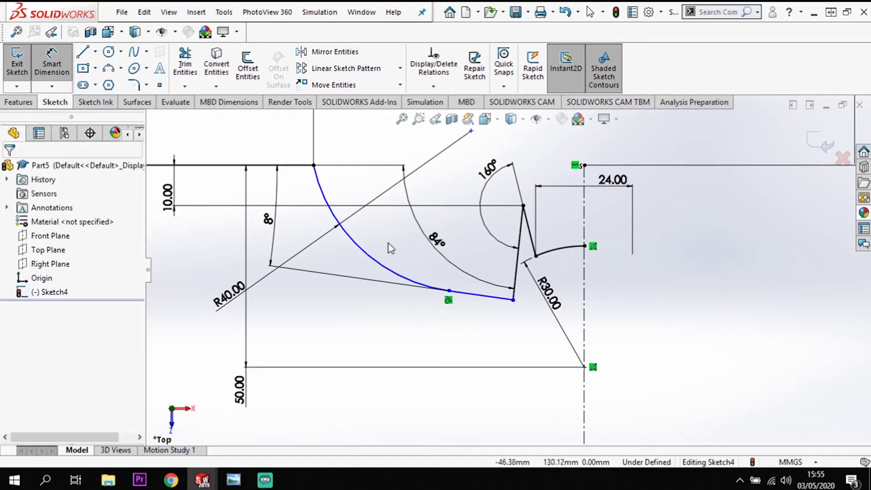
- Drag the arc-line junction point and the short line upward into place
{"action": "key", "text": "Escape"}
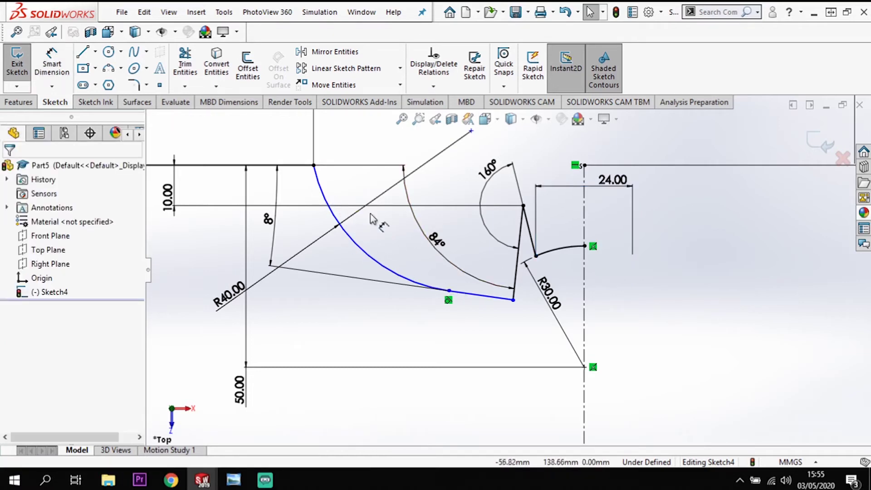
{"action": "scroll", "coordinate": [459, 263], "scroll_direction": "up", "scroll_amount": 2}
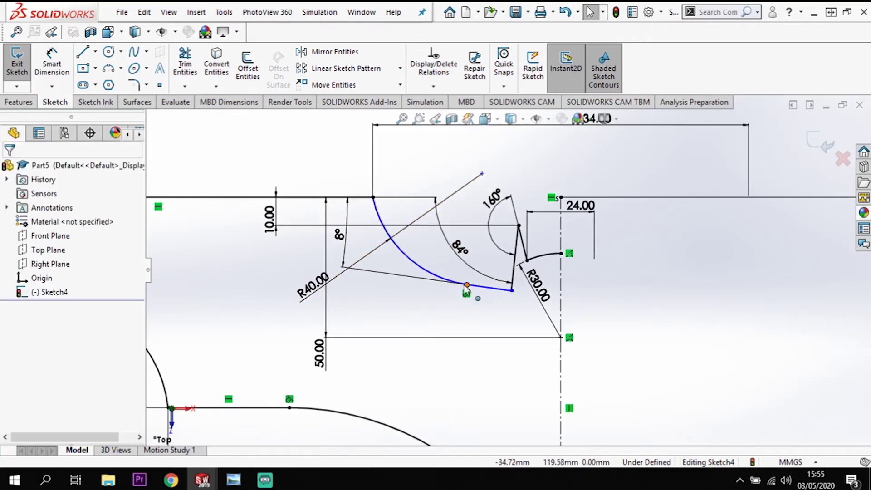
{"action": "scroll", "coordinate": [495, 296], "scroll_direction": "down", "scroll_amount": 2}
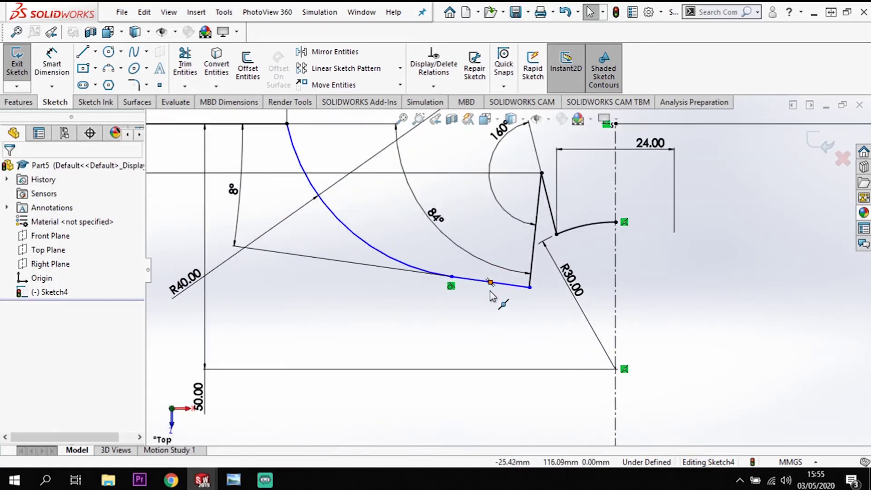
{"action": "scroll", "coordinate": [477, 279], "scroll_direction": "down", "scroll_amount": 2}
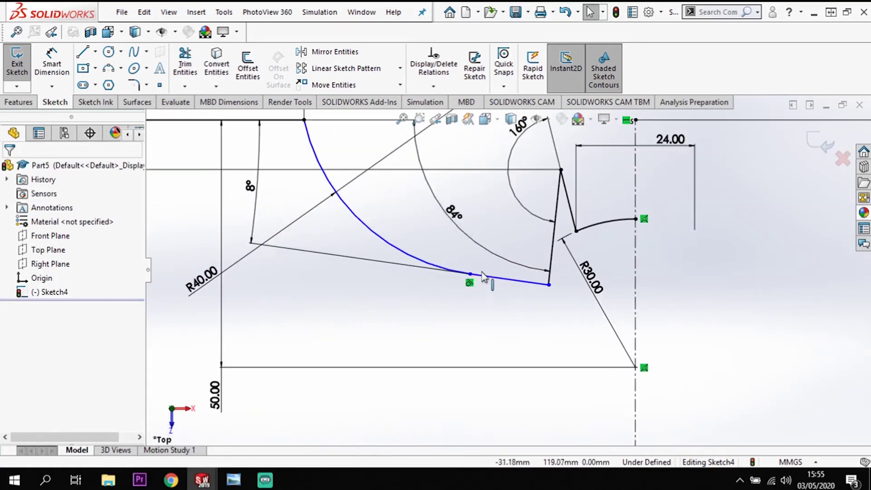
{"action": "left_click", "coordinate": [482, 277], "text": "ctrl"}
{"action": "mouse_move", "coordinate": [461, 262]}
{"action": "left_mouse_down"}
{"action": "mouse_move", "coordinate": [454, 255]}
{"action": "mouse_move", "coordinate": [452, 272]}
{"action": "mouse_move", "coordinate": [455, 244]}
{"action": "mouse_move", "coordinate": [464, 311]}
{"action": "mouse_move", "coordinate": [458, 269]}
{"action": "mouse_move", "coordinate": [469, 272]}
{"action": "left_mouse_up"}
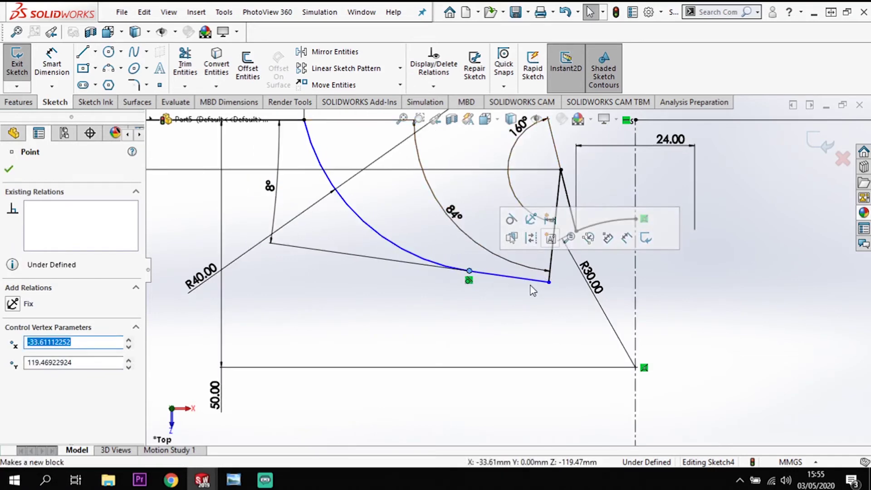
{"action": "left_click_drag", "start_coordinate": [520, 282], "coordinate": [511, 273]}
- Add a Horizontal relation between the construction line's endpoint and the arc's end point
{"action": "scroll", "coordinate": [512, 292], "scroll_direction": "up", "scroll_amount": 3}
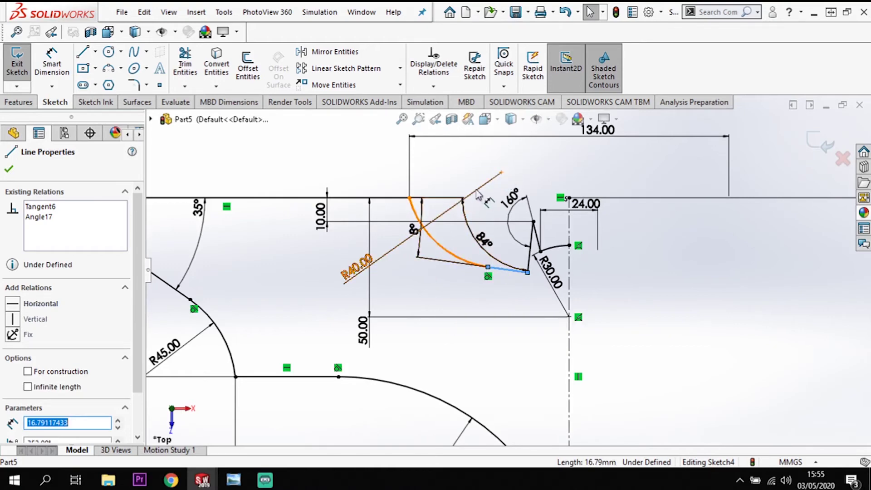
{"action": "left_click", "coordinate": [502, 172]}
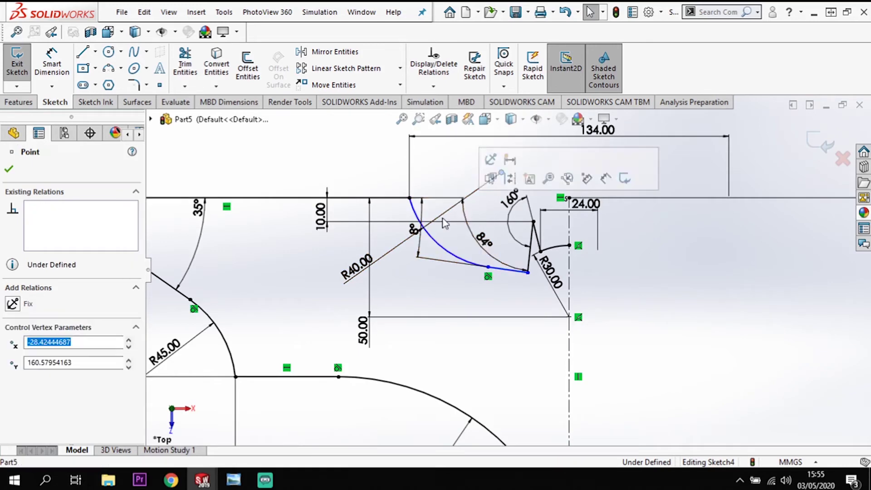
{"action": "left_click", "coordinate": [410, 199], "text": "ctrl"}
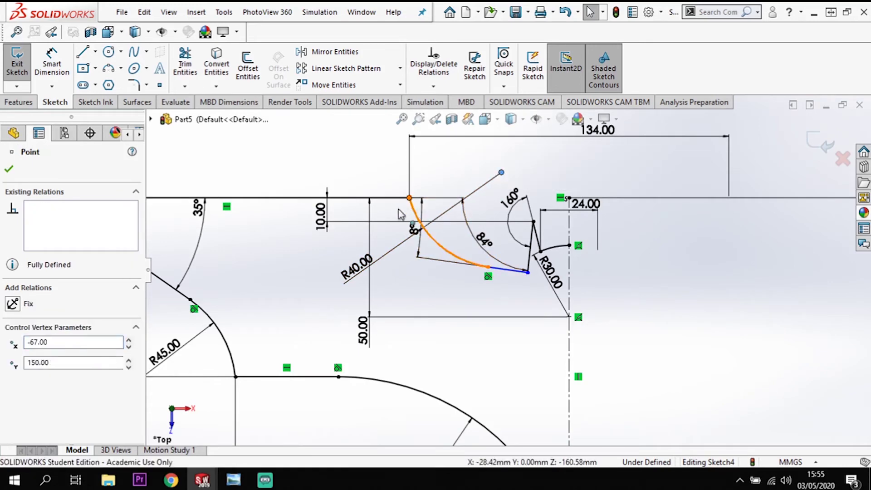
{"action": "left_click", "coordinate": [16, 377]}
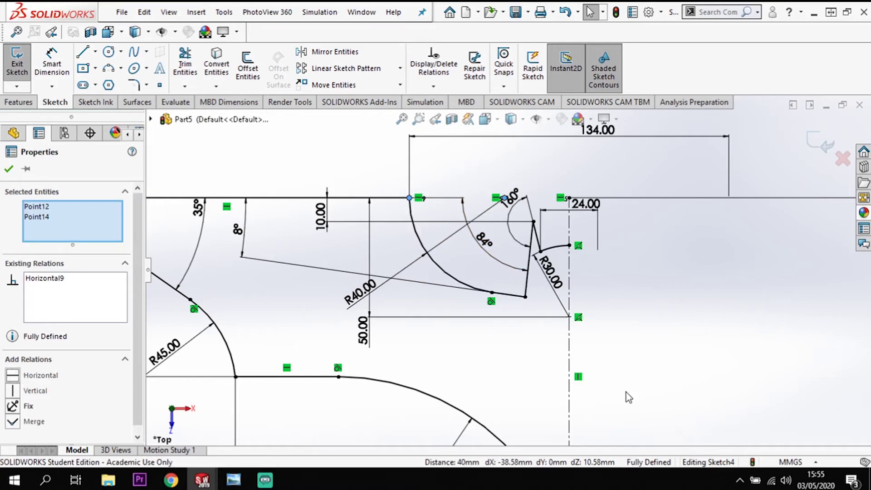
{"action": "left_click", "coordinate": [658, 382]}
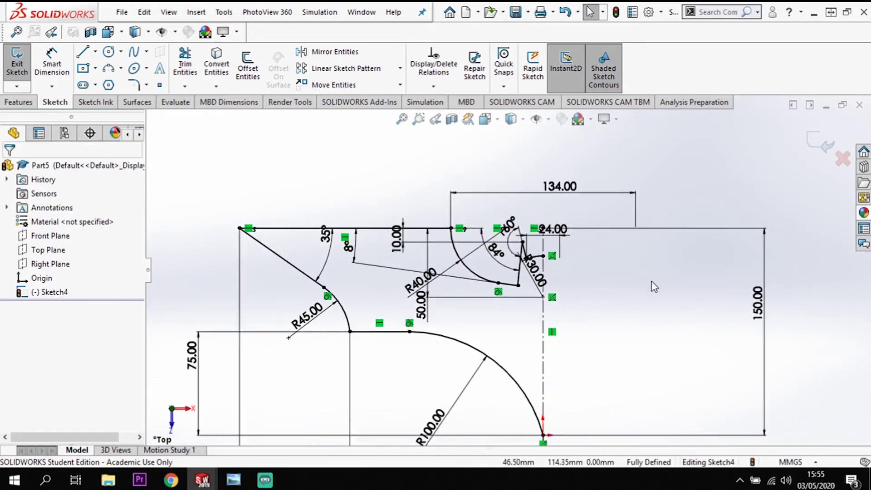
{"action": "scroll", "coordinate": [652, 283], "scroll_direction": "up", "scroll_amount": 4}
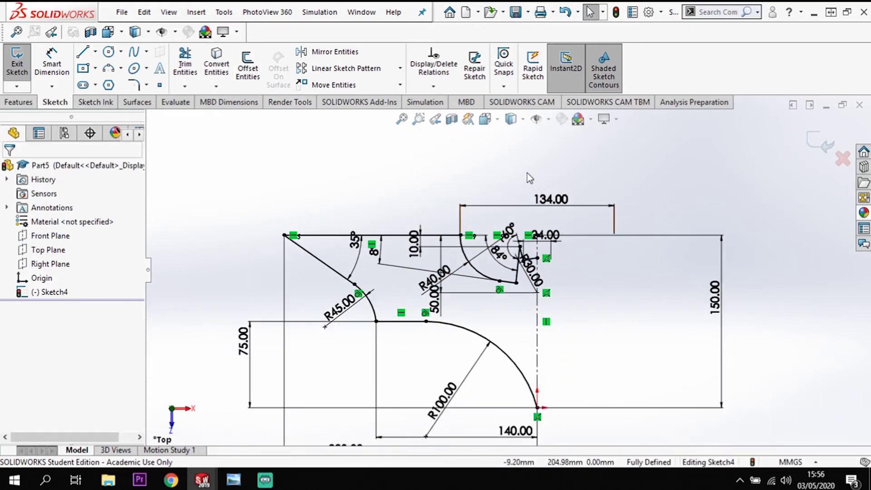
- Mirror all half-profile geometry about centerline Line1 and fit the whole sketch in view
{"action": "mouse_move", "coordinate": [528, 172]}
{"action": "left_mouse_down"}
{"action": "mouse_move", "coordinate": [522, 334]}
{"action": "mouse_move", "coordinate": [477, 409]}
{"action": "mouse_move", "coordinate": [380, 438]}
{"action": "mouse_move", "coordinate": [247, 435]}
{"action": "left_mouse_up"}
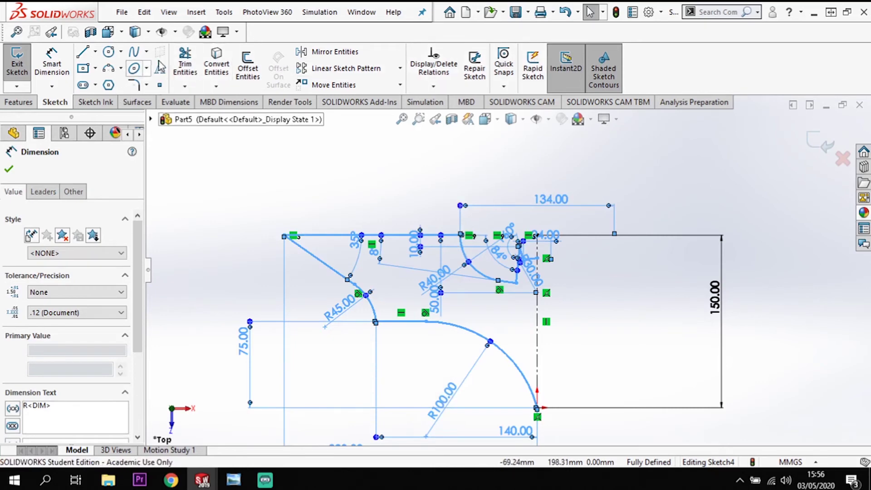
{"action": "left_click", "coordinate": [327, 51]}
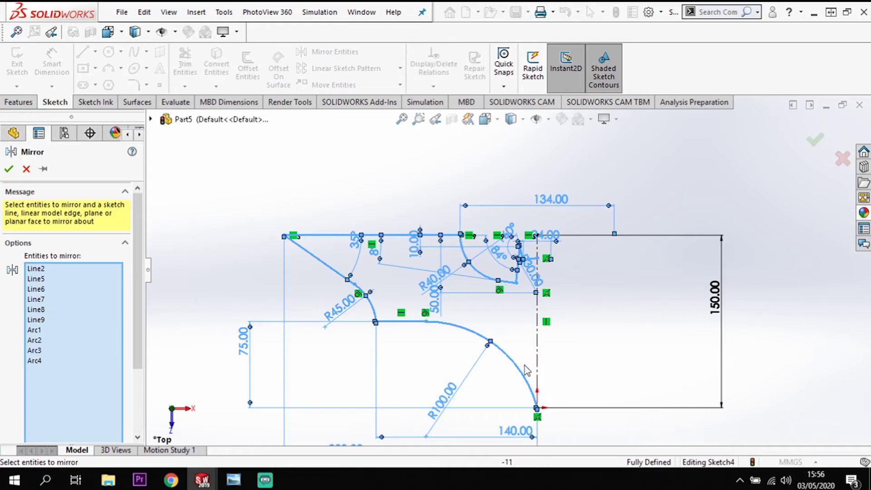
{"action": "left_click_drag", "start_coordinate": [137, 335], "coordinate": [143, 417]}
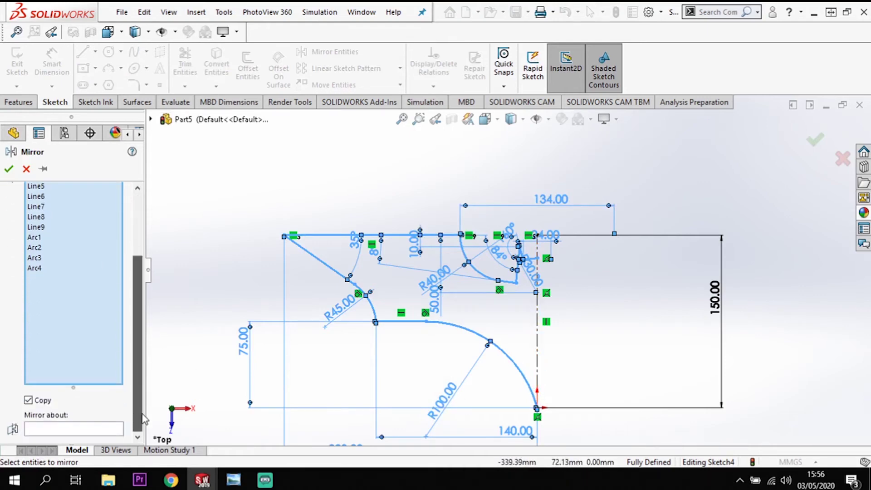
{"action": "left_click", "coordinate": [87, 429]}
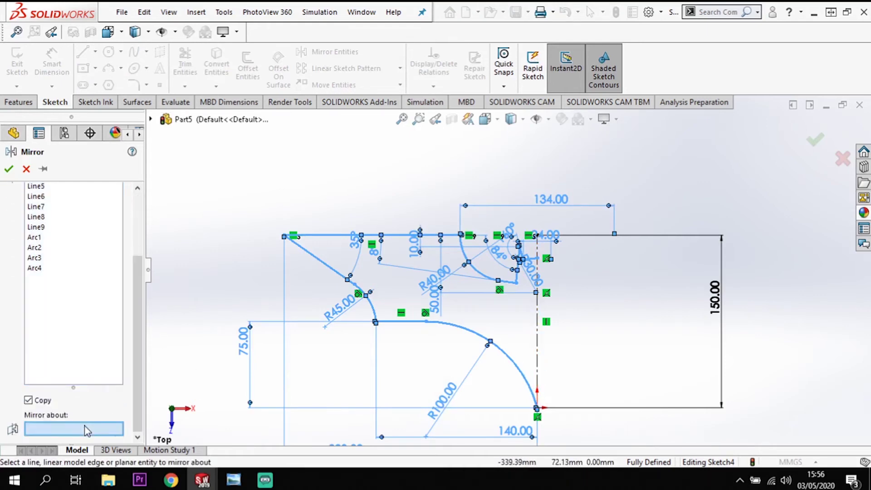
{"action": "left_click", "coordinate": [537, 332]}
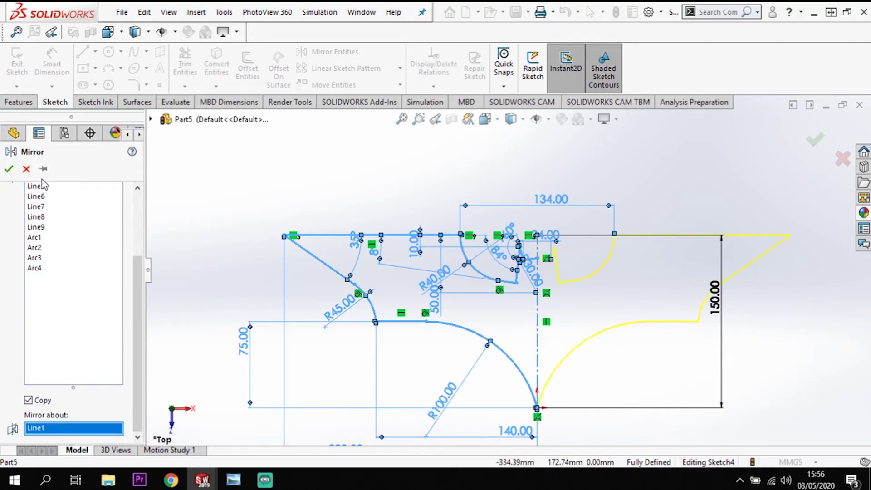
{"action": "left_click", "coordinate": [9, 170]}
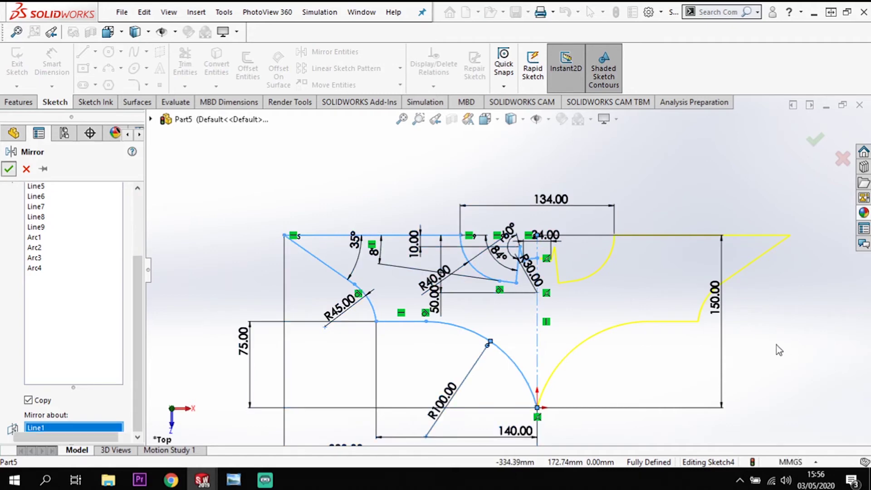
{"action": "key", "text": "f"}
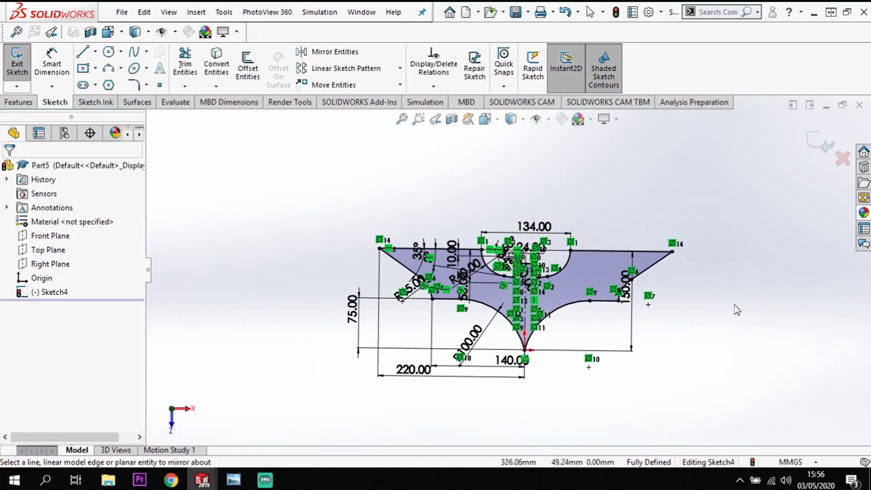
- Move the 10.00 dimension text higher up, clear of the outline
{"action": "scroll", "coordinate": [503, 212], "scroll_direction": "down", "scroll_amount": 2}
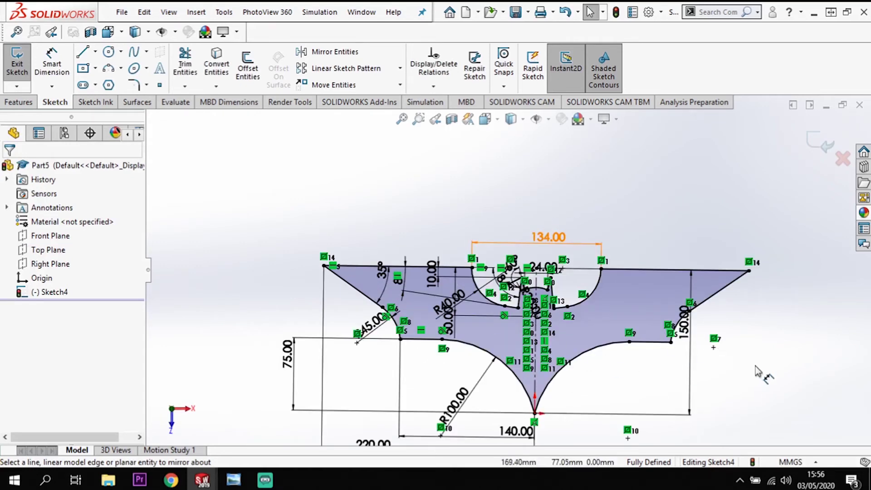
{"action": "scroll", "coordinate": [762, 366], "scroll_direction": "down", "scroll_amount": 2}
{"action": "scroll", "coordinate": [762, 367], "scroll_direction": "up", "scroll_amount": 4}
{"action": "scroll", "coordinate": [758, 376], "scroll_direction": "down", "scroll_amount": 1}
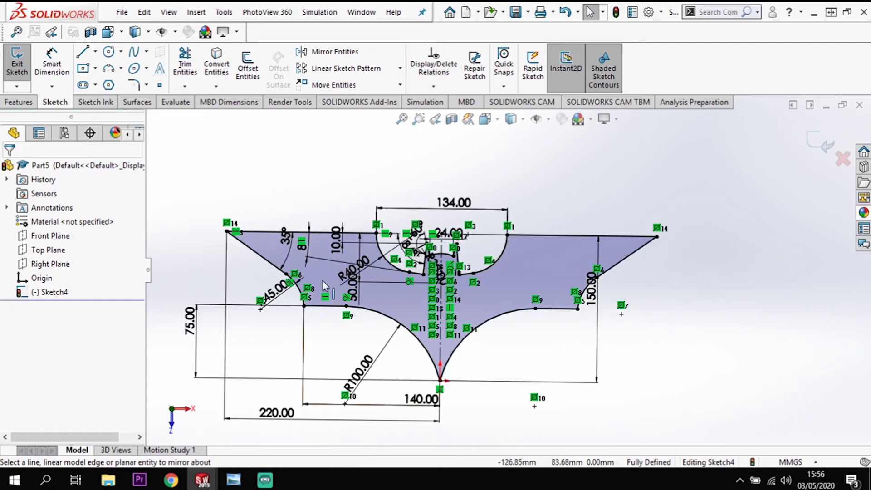
{"action": "mouse_move", "coordinate": [338, 247]}
{"action": "left_mouse_down"}
{"action": "mouse_move", "coordinate": [334, 237]}
{"action": "mouse_move", "coordinate": [329, 247]}
{"action": "mouse_move", "coordinate": [332, 208]}
{"action": "left_mouse_up"}
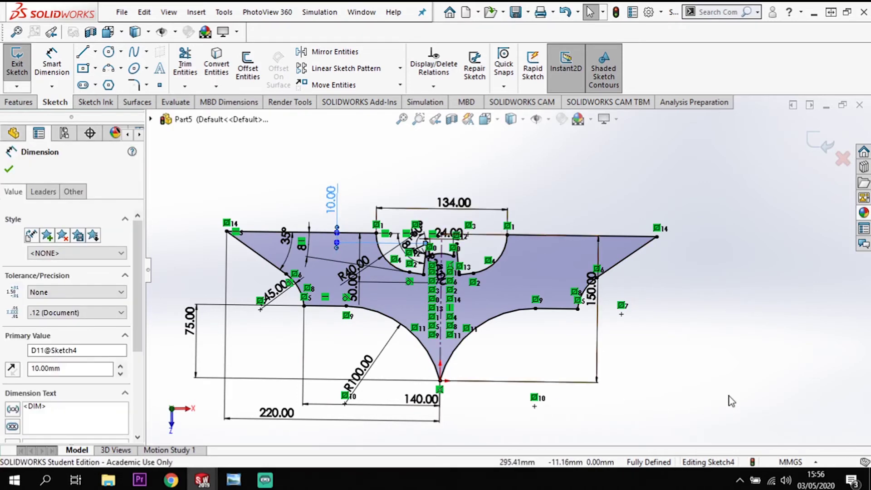
- Change the vertical 30.00 dimension near the bat's centre to 50.00
{"action": "left_click", "coordinate": [353, 273]}
{"action": "left_click_drag", "start_coordinate": [351, 275], "coordinate": [379, 283]}
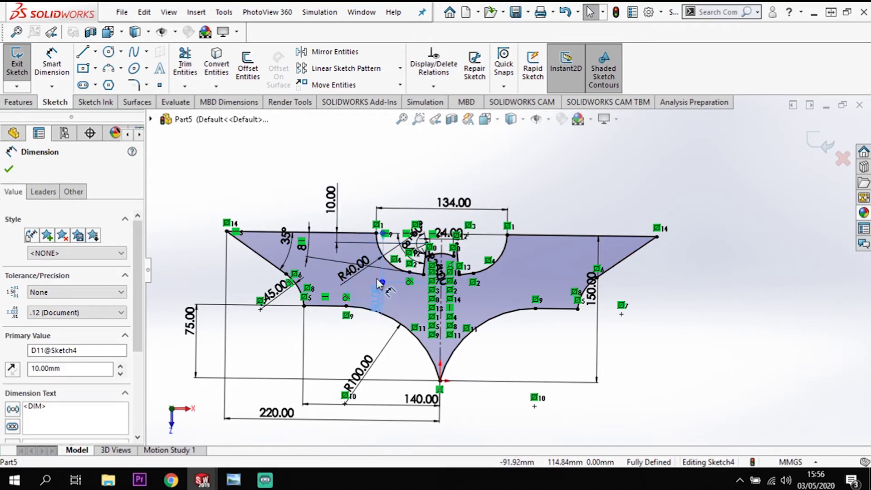
{"action": "left_click", "coordinate": [379, 280]}
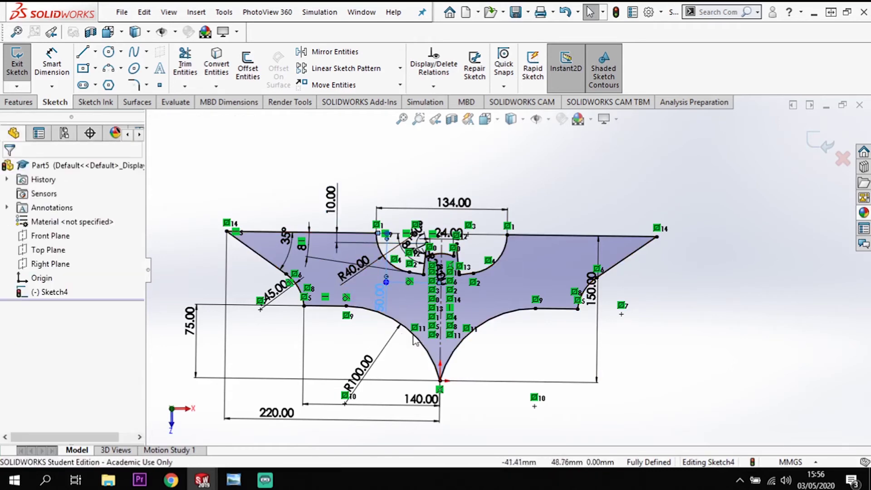
{"action": "key", "text": "Return"}
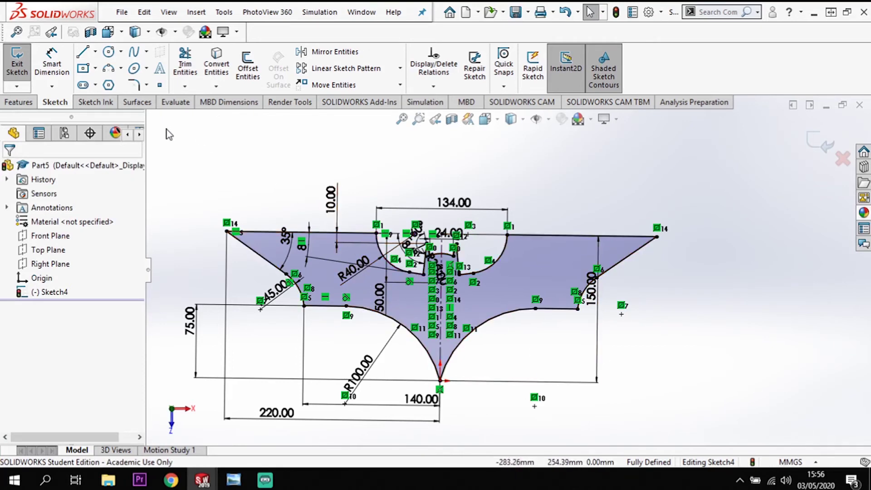
{"action": "left_click", "coordinate": [18, 102]}
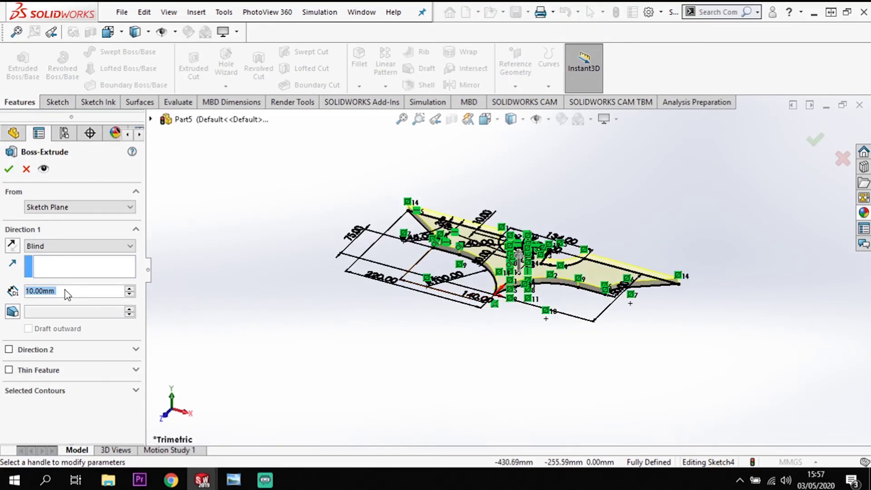
- Extrude the bat sketch Mid Plane with a 5 mm depth
{"action": "left_click", "coordinate": [42, 246]}
{"action": "left_click", "coordinate": [76, 300]}
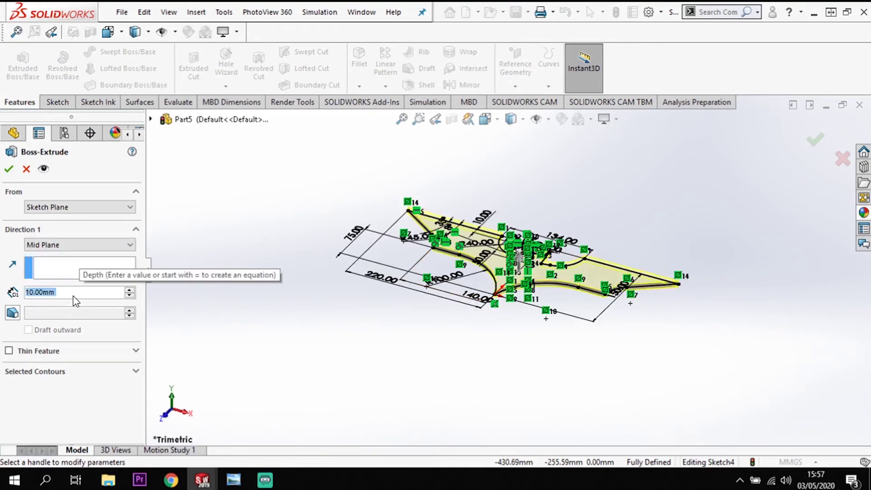
{"action": "type", "text": "5"}
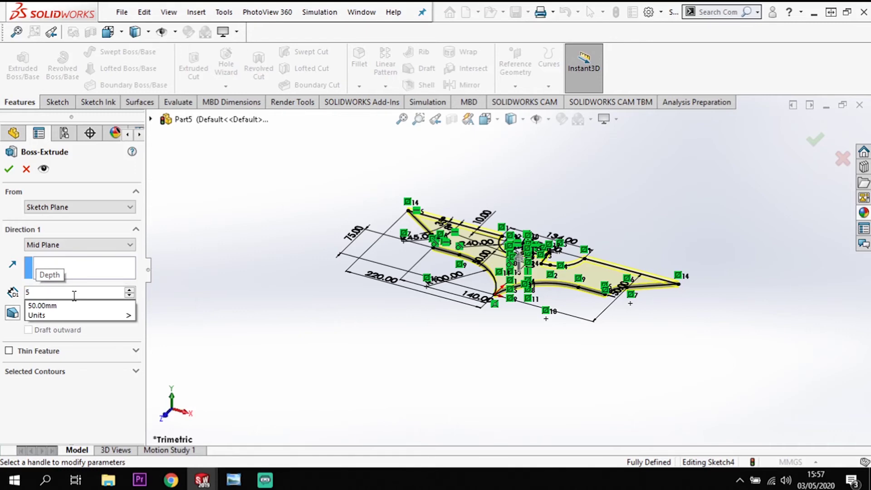
{"action": "key", "text": "Return"}
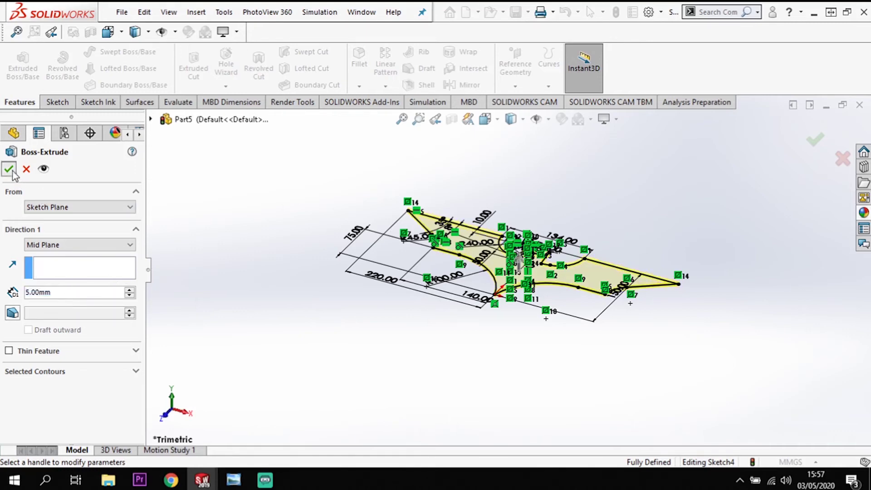
{"action": "left_click", "coordinate": [10, 172]}
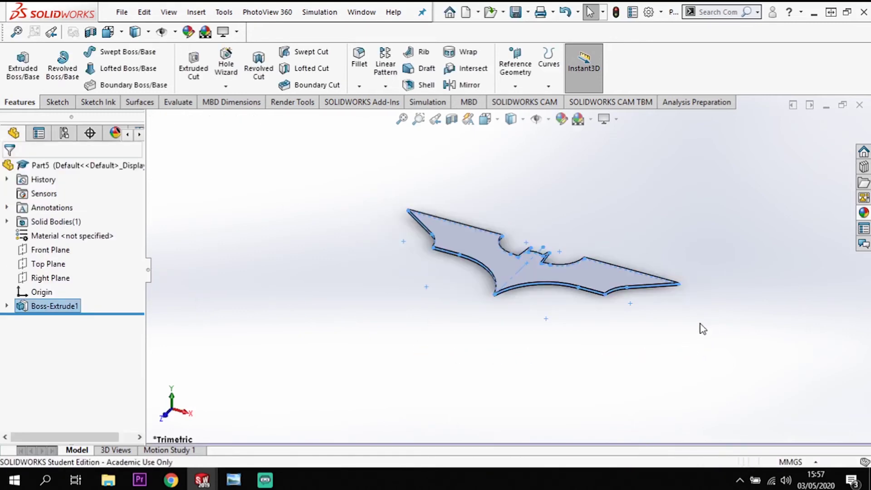
- Orbit the new bat solid to inspect it from several angles
{"action": "left_click", "coordinate": [663, 353]}
{"action": "middle_click_drag", "start_coordinate": [551, 291], "coordinate": [522, 436]}
{"action": "middle_click_drag", "start_coordinate": [550, 438], "coordinate": [537, 302]}
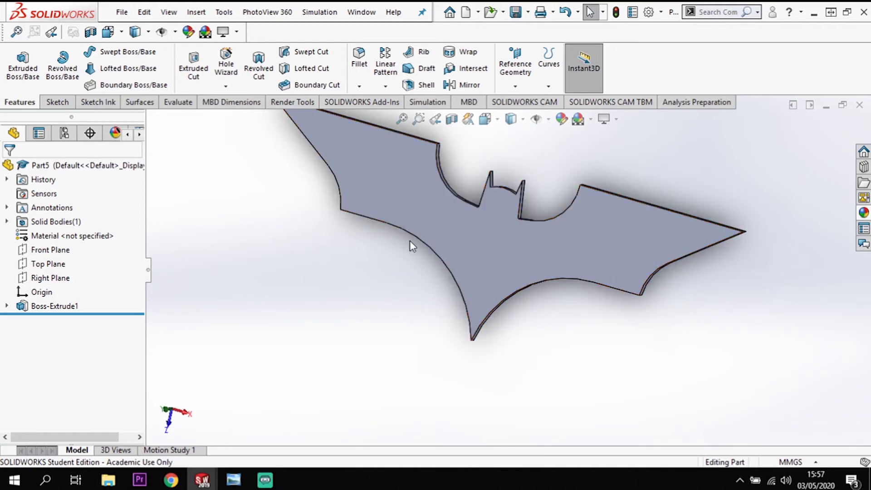
{"action": "middle_click_drag", "start_coordinate": [410, 241], "coordinate": [425, 222]}
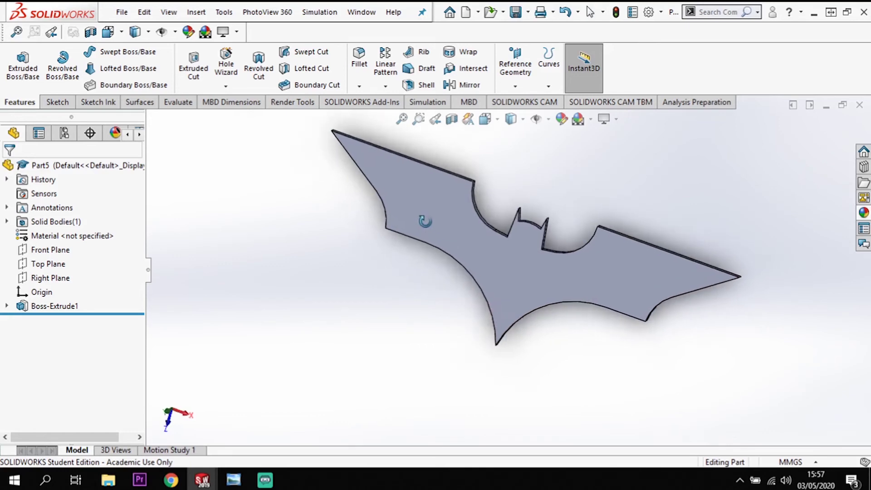
{"action": "scroll", "coordinate": [558, 182], "scroll_direction": "down", "scroll_amount": 2}
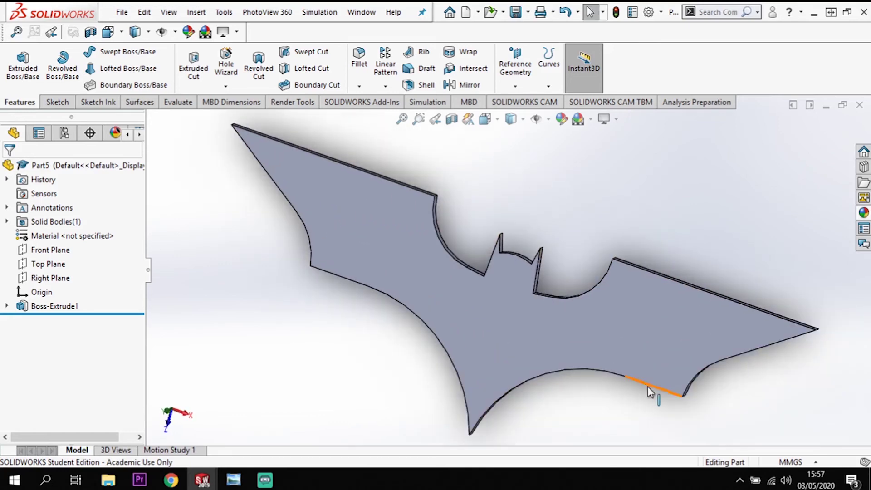
- Set the chamfer to Distance Distance, Asymmetric, with 10.00 mm and 2.50 mm distances
{"action": "left_click", "coordinate": [361, 86]}
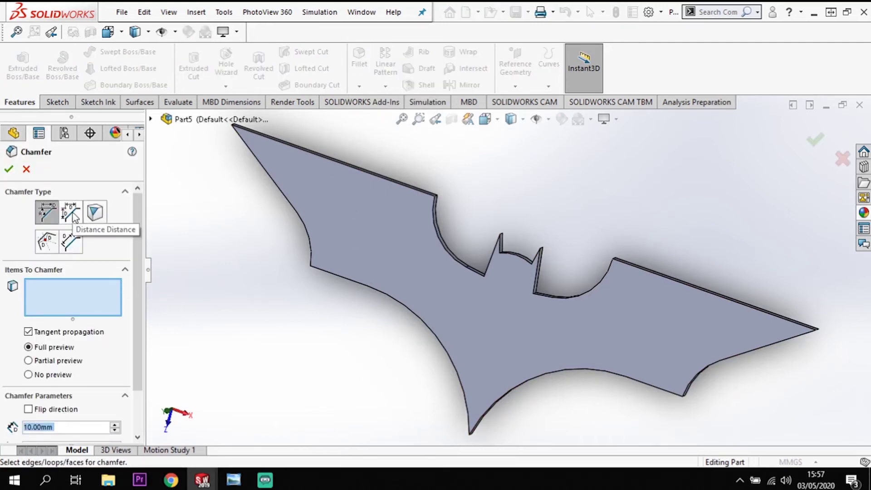
{"action": "left_click", "coordinate": [74, 217]}
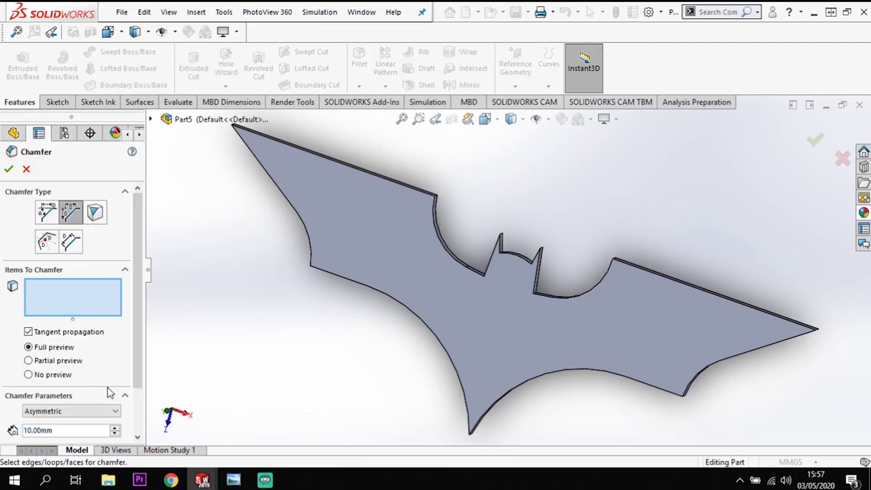
{"action": "scroll", "coordinate": [132, 345], "scroll_direction": "down", "scroll_amount": 2}
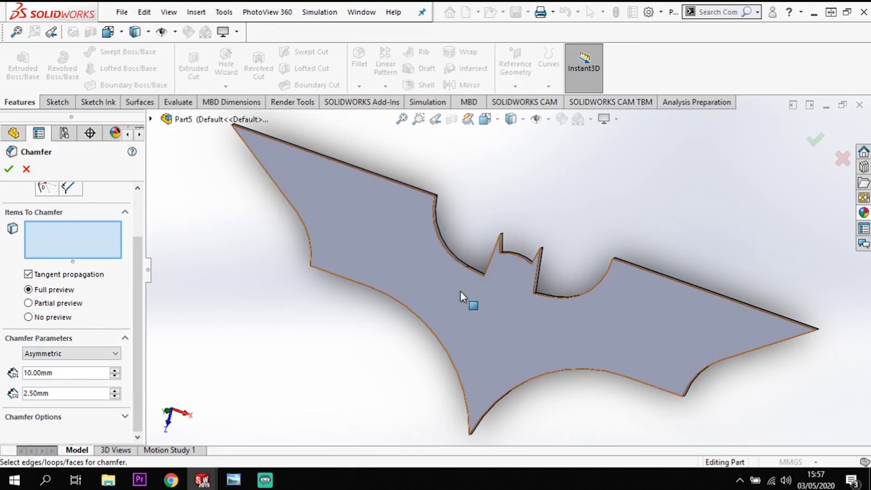
{"action": "left_click_drag", "start_coordinate": [141, 291], "coordinate": [135, 224]}
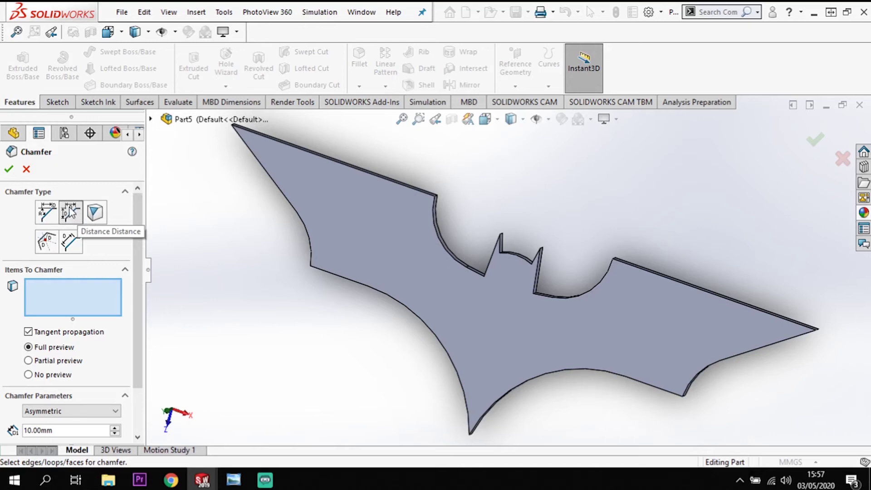
{"action": "scroll", "coordinate": [75, 215], "scroll_direction": "down", "scroll_amount": 1}
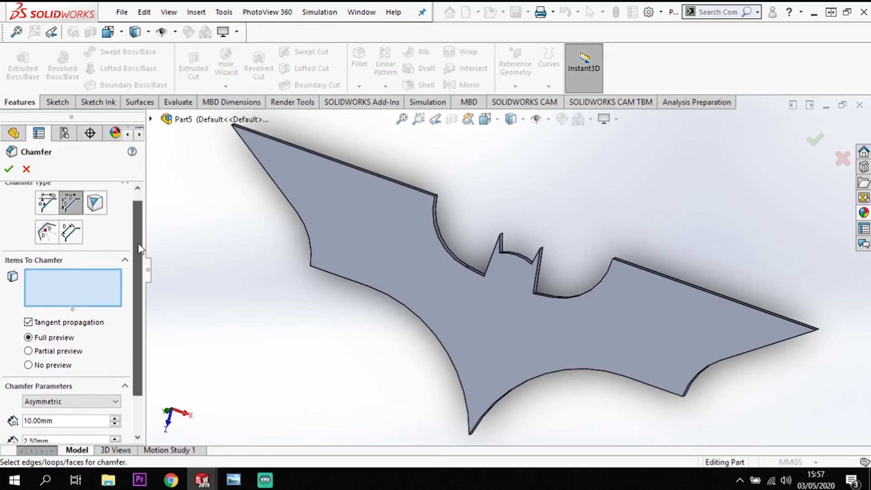
{"action": "left_click", "coordinate": [63, 212]}
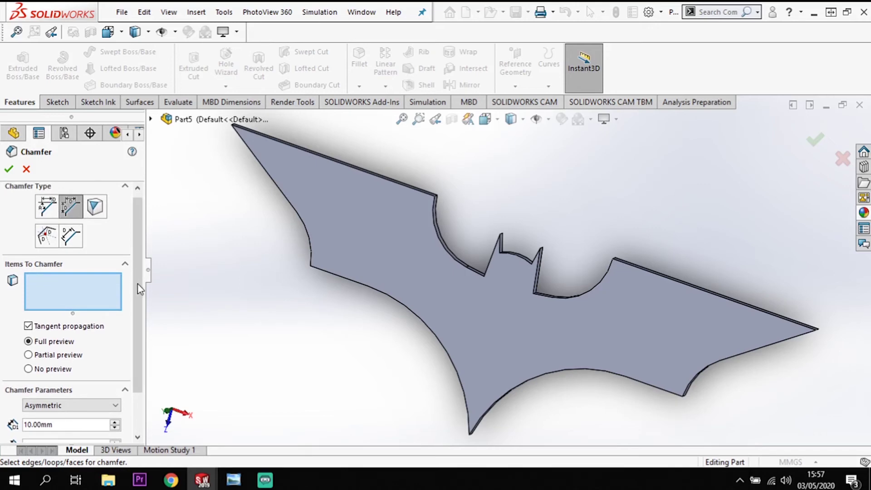
{"action": "left_click_drag", "start_coordinate": [140, 290], "coordinate": [142, 326]}
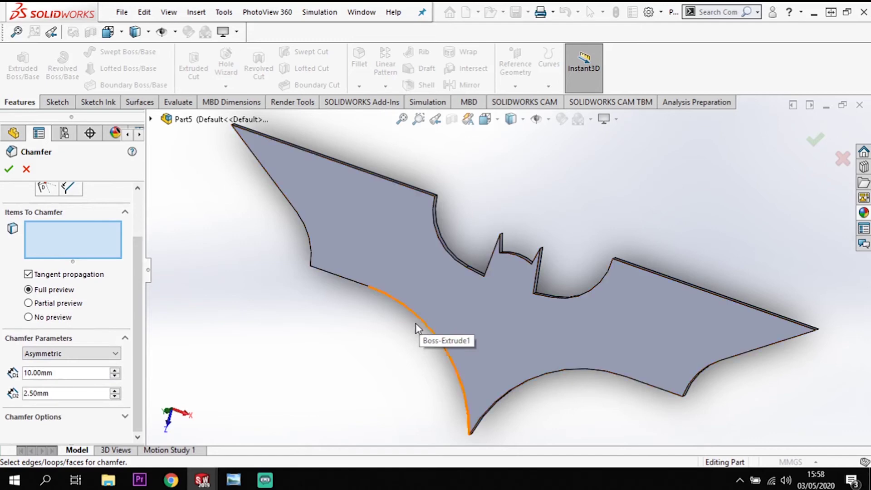
{"action": "middle_click_drag", "start_coordinate": [337, 360], "coordinate": [353, 284]}
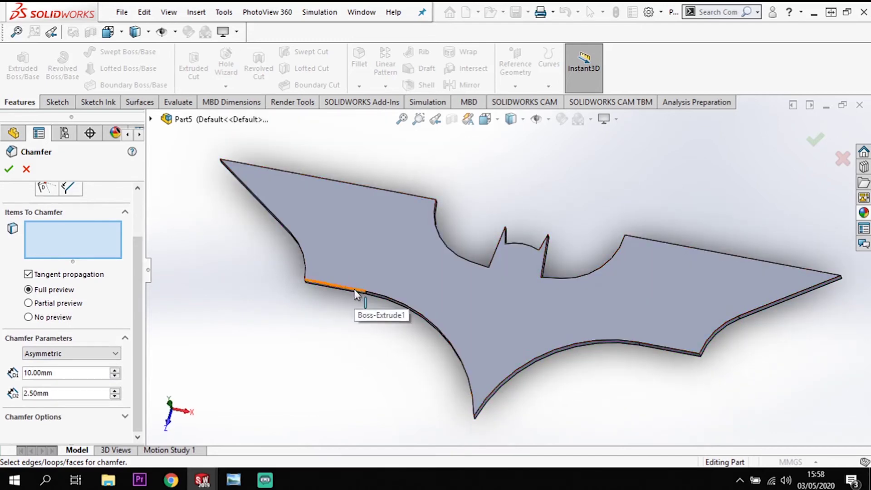
- Chamfer the lower-left curved edge asymmetrically with distances 2.5 mm and 10 mm
{"action": "left_click", "coordinate": [354, 290]}
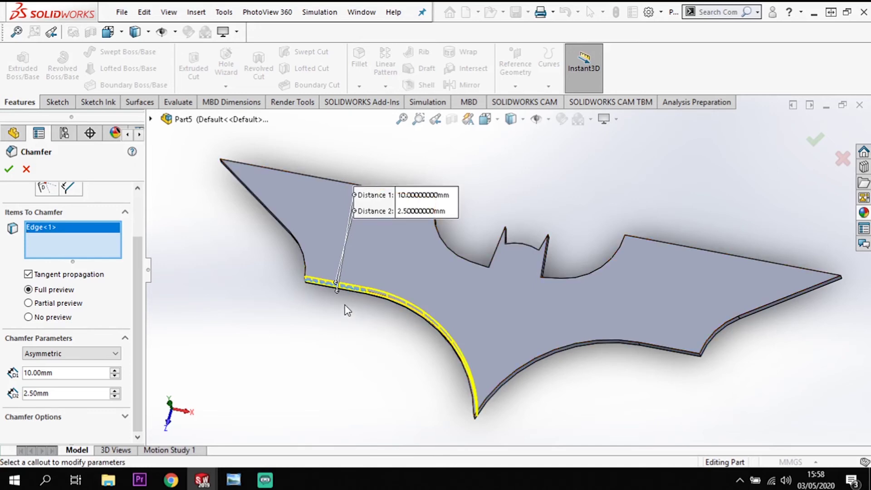
{"action": "middle_click_drag", "start_coordinate": [346, 310], "coordinate": [399, 283]}
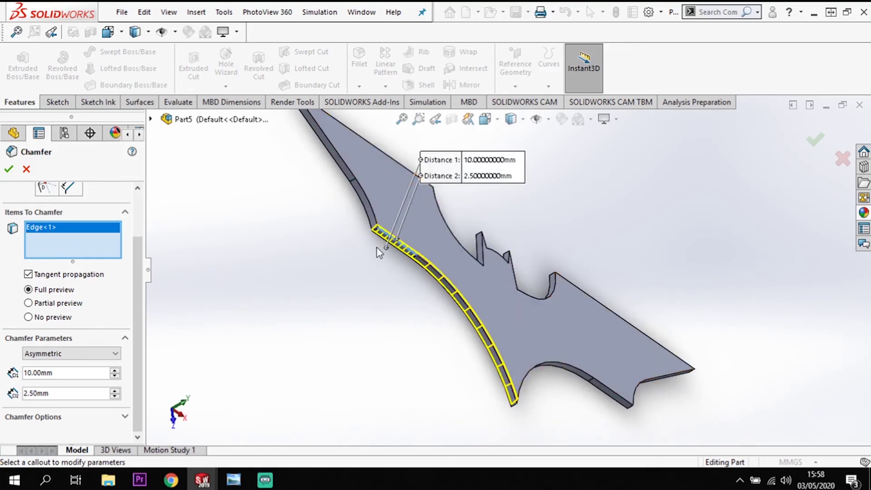
{"action": "middle_click_drag", "start_coordinate": [392, 276], "coordinate": [387, 286]}
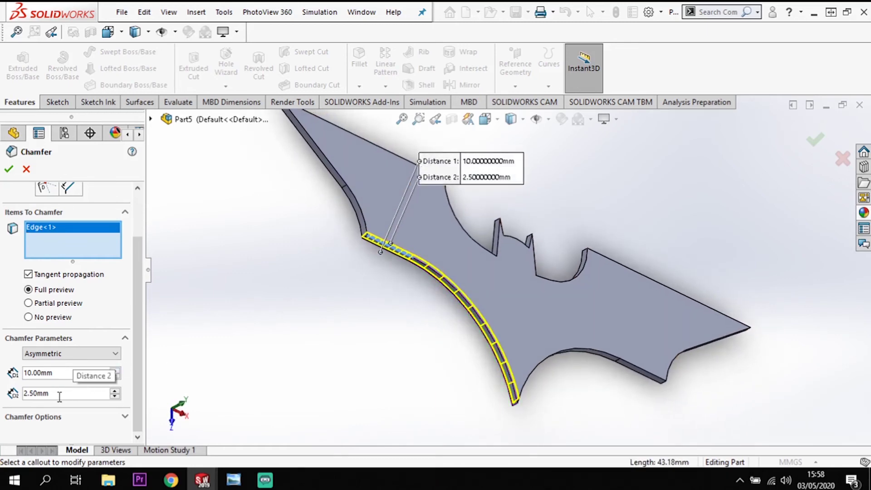
{"action": "left_click_drag", "start_coordinate": [59, 397], "coordinate": [29, 393]}
{"action": "type", "text": "10"}
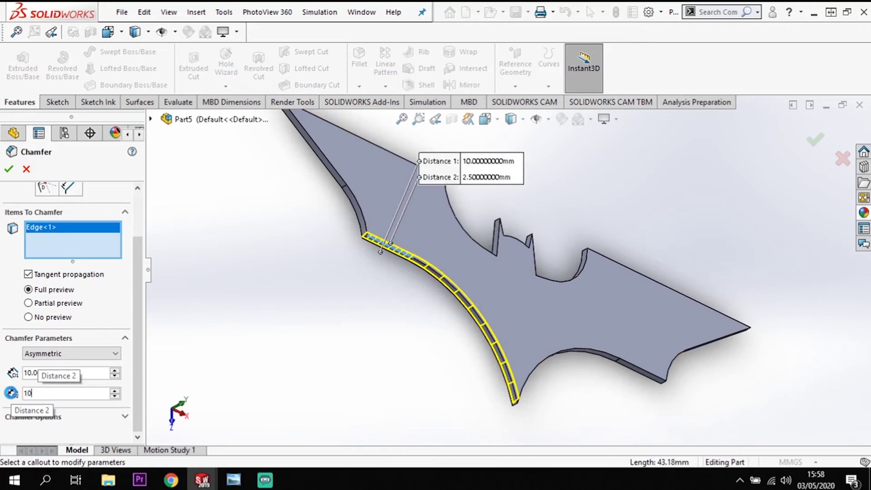
{"action": "key", "text": "Return"}
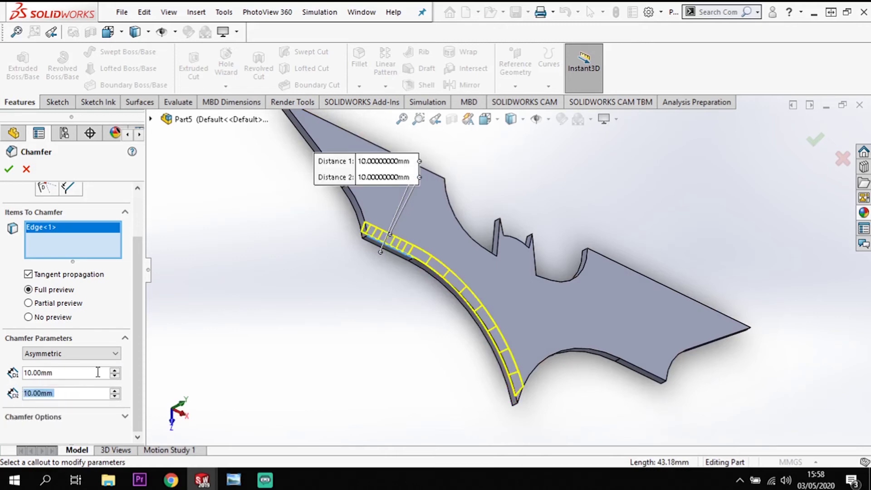
{"action": "left_click_drag", "start_coordinate": [97, 372], "coordinate": [19, 379]}
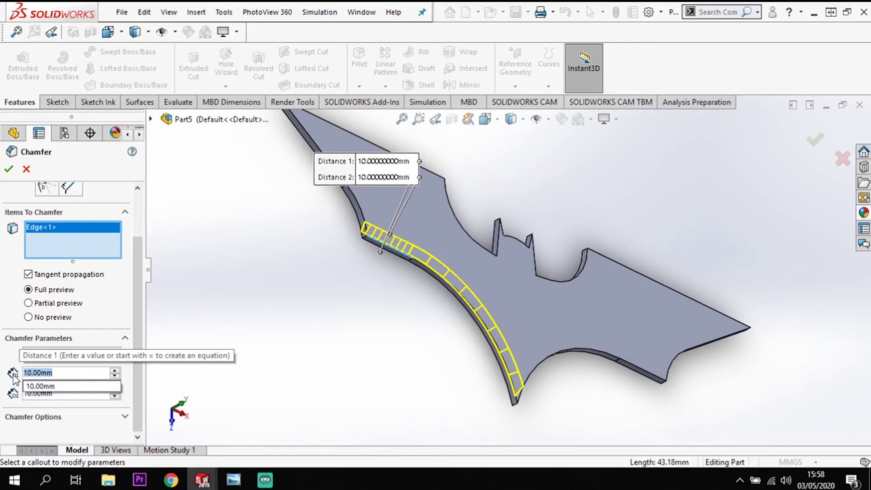
{"action": "type", "text": "2.5"}
{"action": "key", "text": "Return"}
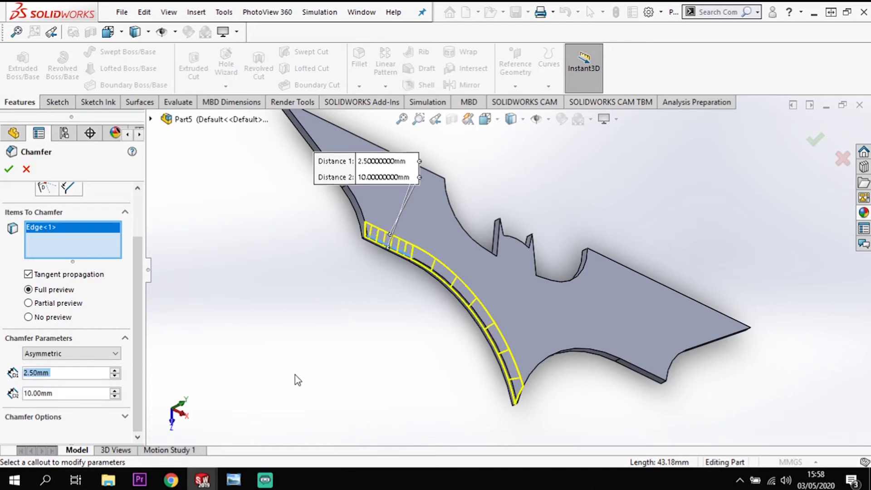
- Add the upper-left wing, top, concave arc, lower arc and right-wing lower edges
{"action": "middle_click_drag", "start_coordinate": [346, 336], "coordinate": [321, 364]}
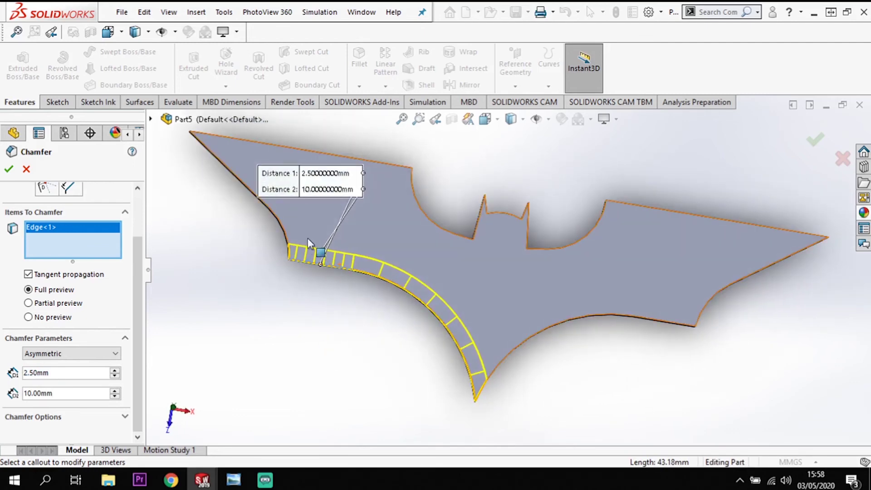
{"action": "left_click", "coordinate": [281, 225]}
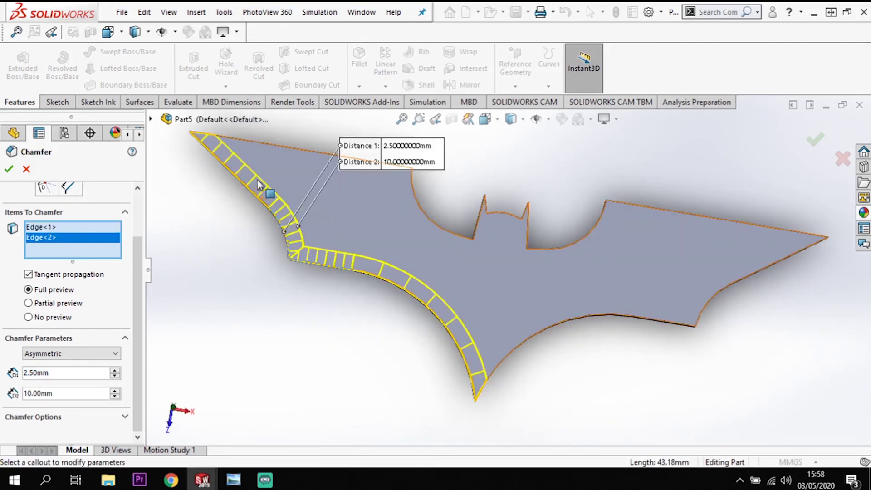
{"action": "left_click", "coordinate": [273, 145]}
{"action": "left_click", "coordinate": [418, 206]}
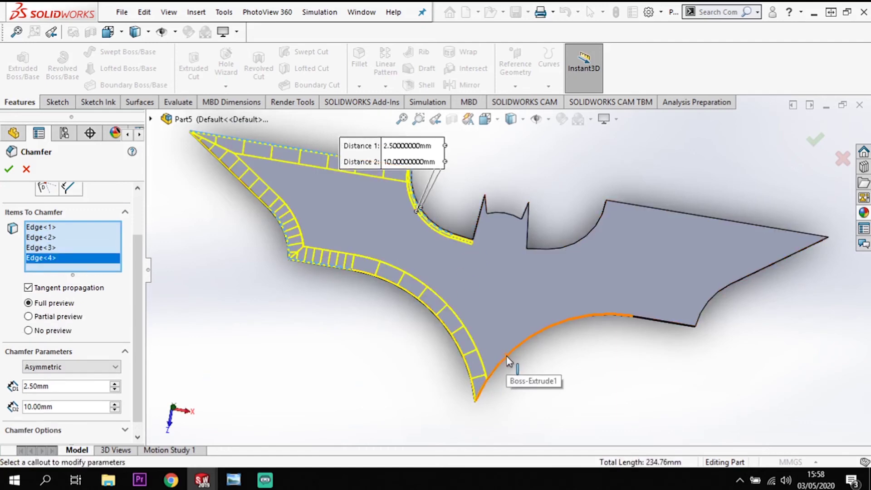
{"action": "left_click", "coordinate": [532, 340]}
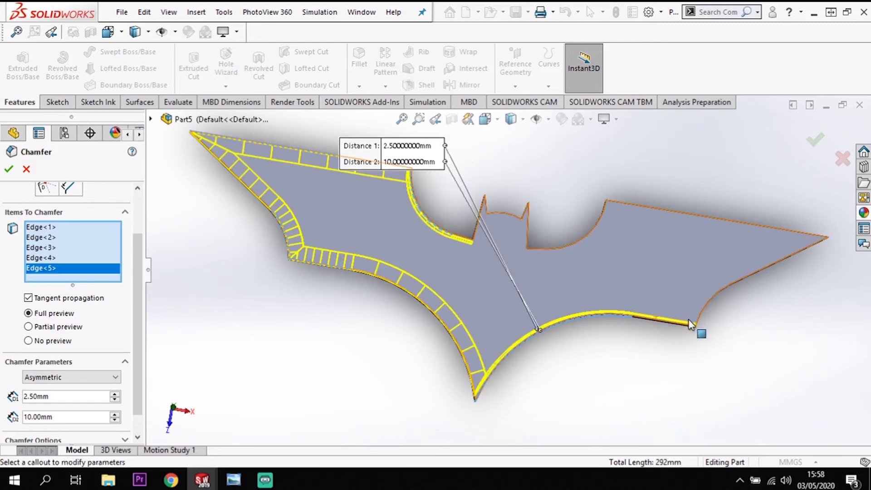
{"action": "left_click", "coordinate": [727, 287]}
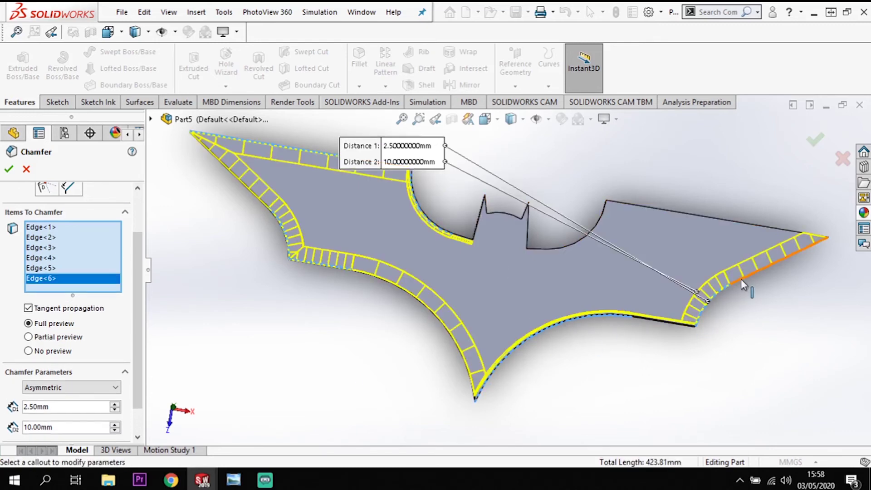
- Drop wrongly picked edges, add the remaining outline and notch edges, and accept the ten-edge chamfer
{"action": "middle_click_drag", "start_coordinate": [696, 304], "coordinate": [473, 279]}
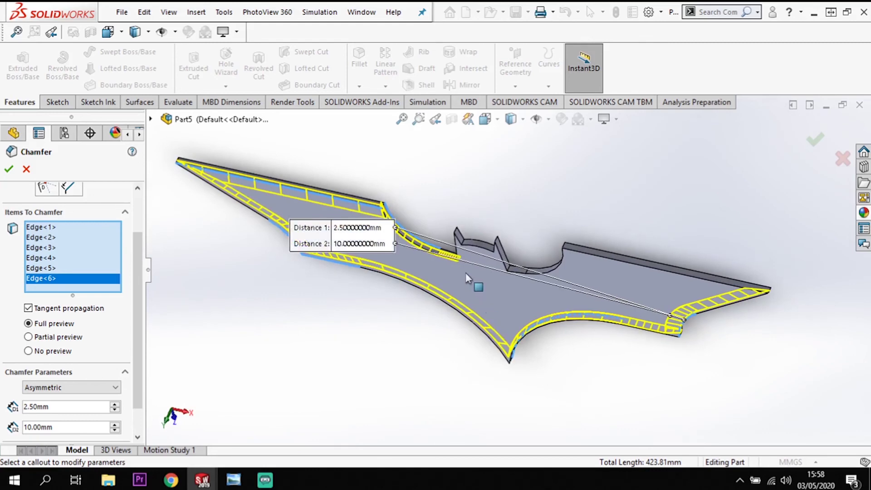
{"action": "left_click", "coordinate": [434, 250]}
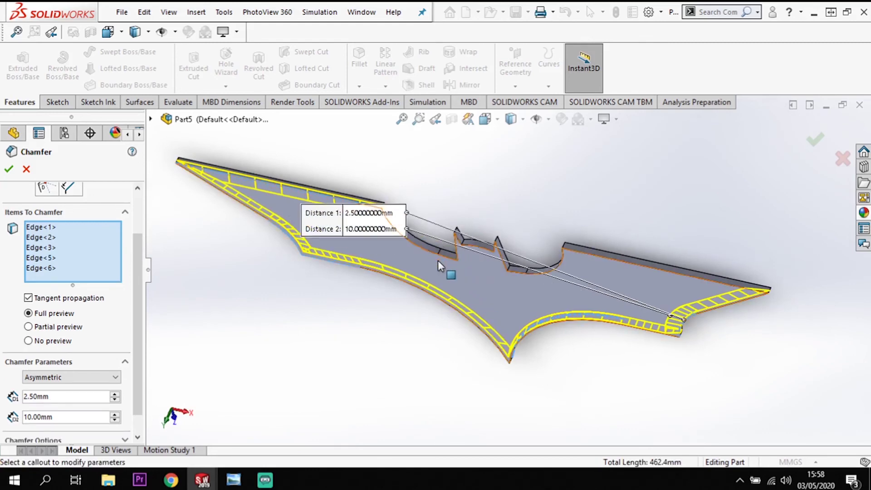
{"action": "left_click", "coordinate": [432, 252]}
{"action": "middle_click_drag", "start_coordinate": [432, 252], "coordinate": [504, 335]}
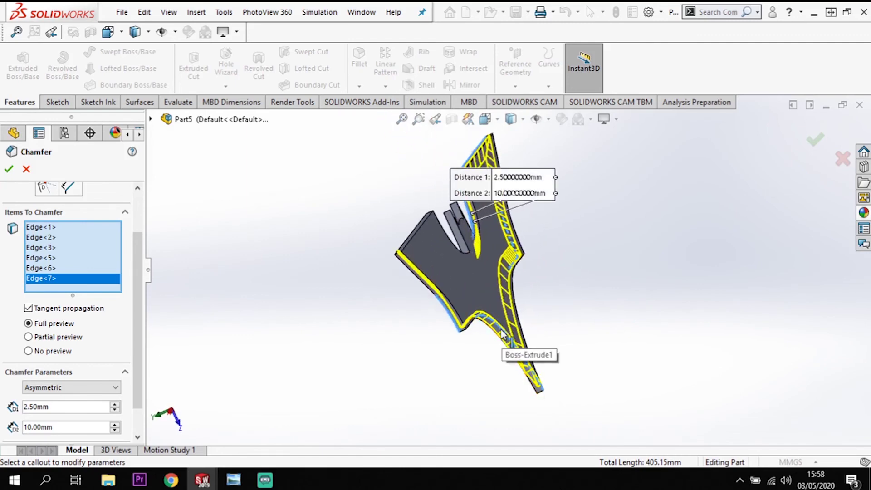
{"action": "left_click", "coordinate": [503, 334]}
{"action": "middle_click_drag", "start_coordinate": [464, 384], "coordinate": [557, 179]}
{"action": "left_click", "coordinate": [538, 289]}
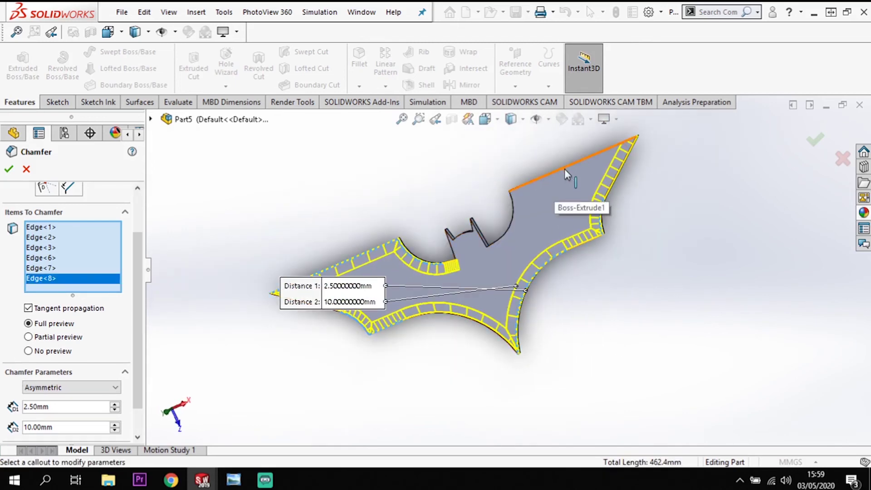
{"action": "left_click", "coordinate": [565, 169]}
{"action": "middle_click_drag", "start_coordinate": [629, 228], "coordinate": [614, 223]}
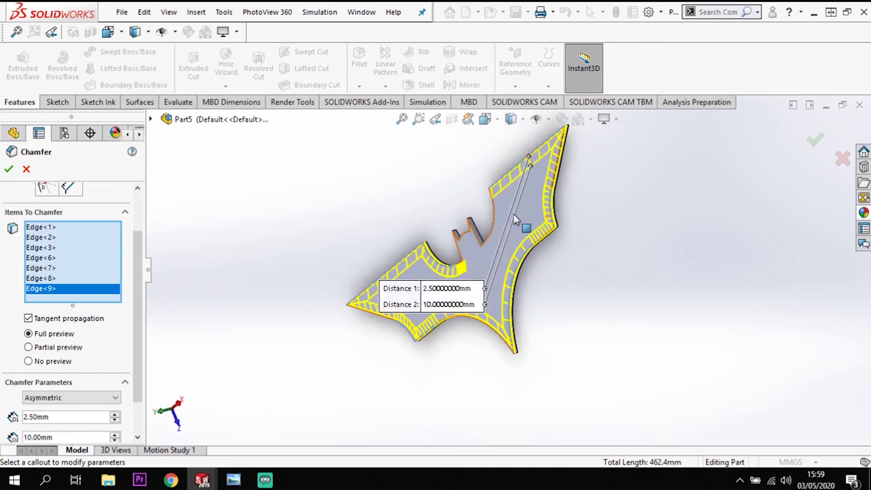
{"action": "left_click", "coordinate": [488, 227]}
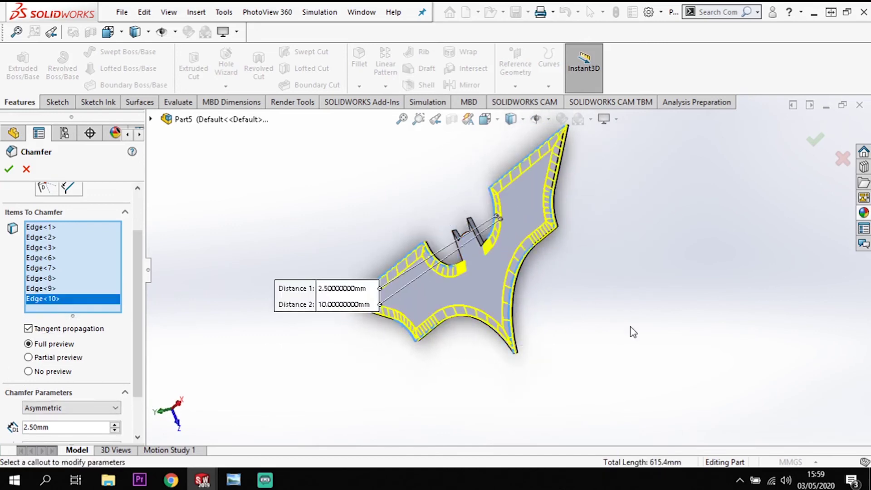
{"action": "middle_click_drag", "start_coordinate": [634, 332], "coordinate": [574, 342]}
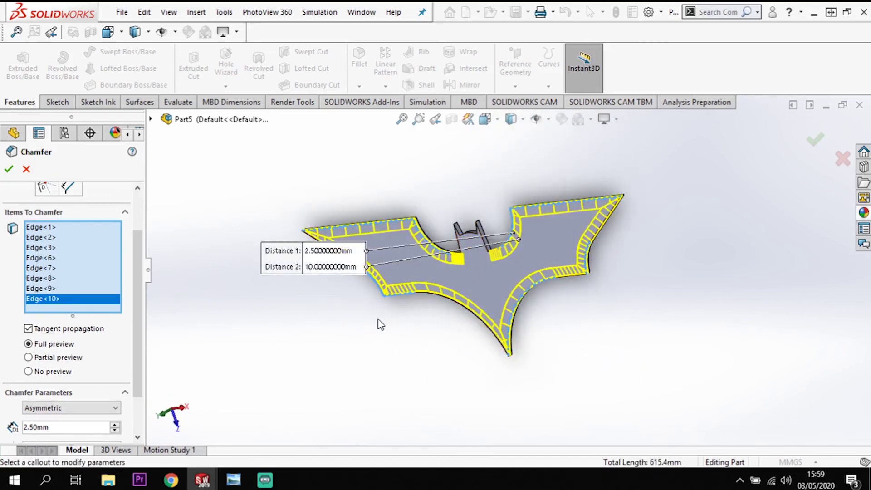
{"action": "left_click", "coordinate": [10, 169]}
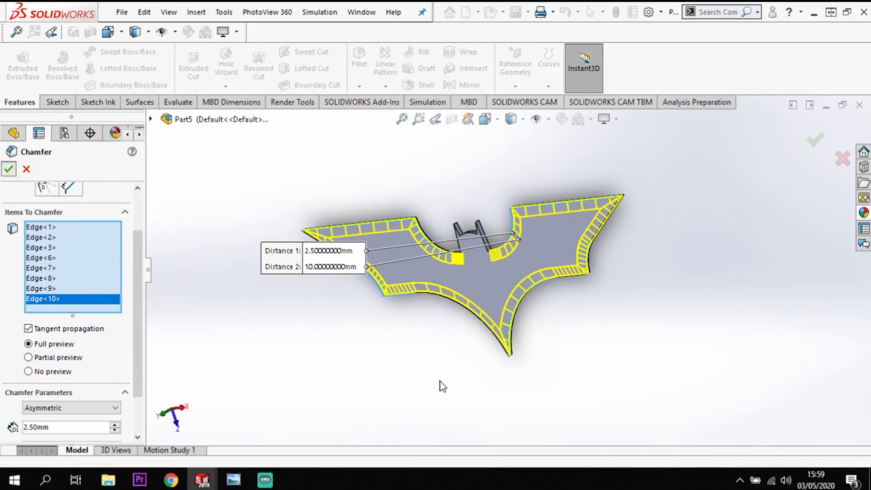
- On the back face, start a two-distance chamfer on the right wing's outer edge
{"action": "middle_click_drag", "start_coordinate": [430, 389], "coordinate": [256, 322]}
{"action": "middle_click_drag", "start_coordinate": [599, 311], "coordinate": [493, 159]}
{"action": "middle_click_drag", "start_coordinate": [423, 235], "coordinate": [463, 257]}
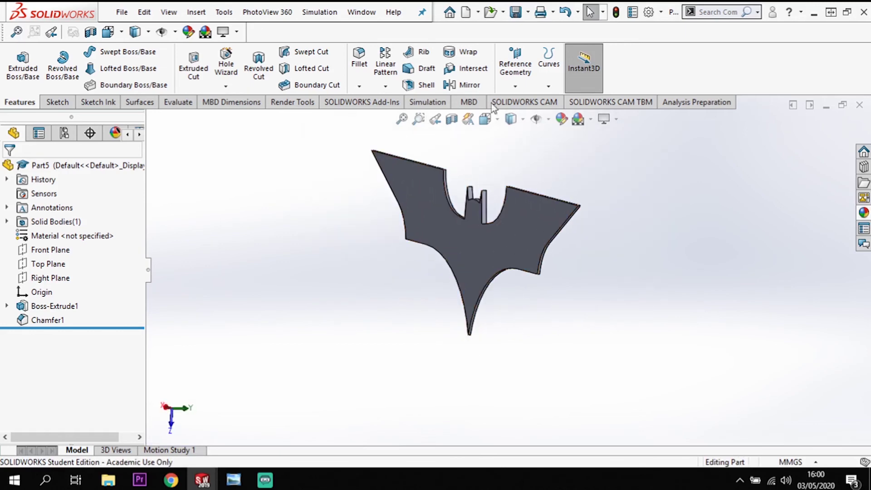
{"action": "left_click", "coordinate": [359, 86]}
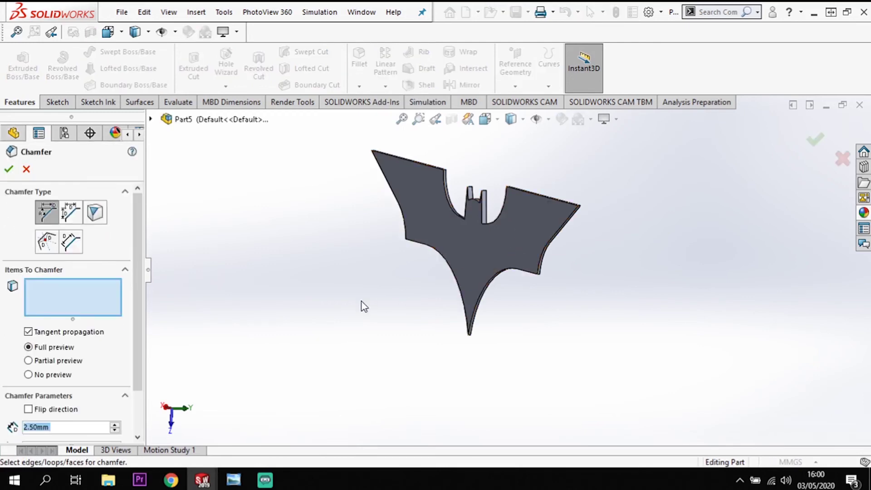
{"action": "left_click", "coordinate": [70, 217]}
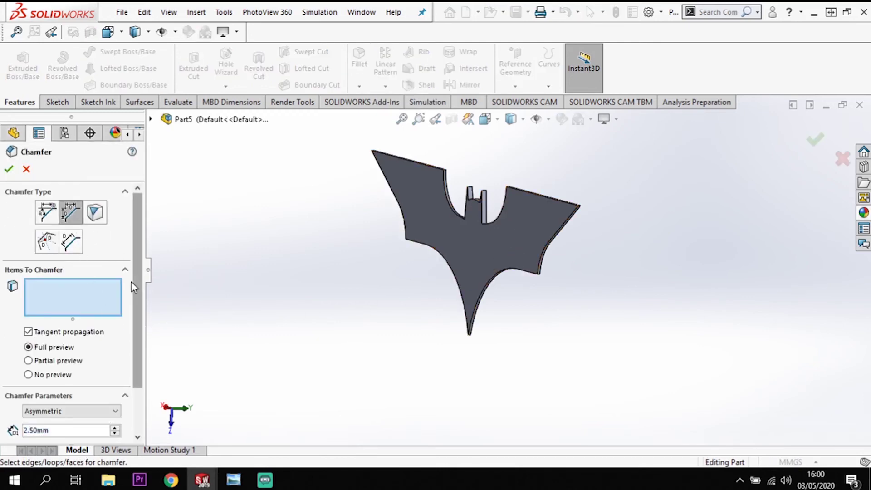
{"action": "scroll", "coordinate": [132, 282], "scroll_direction": "down", "scroll_amount": 2}
{"action": "scroll", "coordinate": [537, 236], "scroll_direction": "down", "scroll_amount": 3}
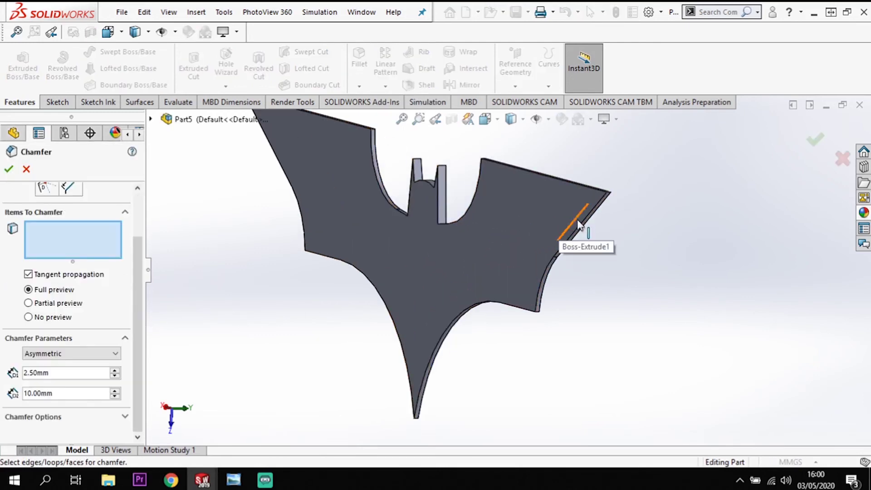
{"action": "left_click", "coordinate": [559, 257]}
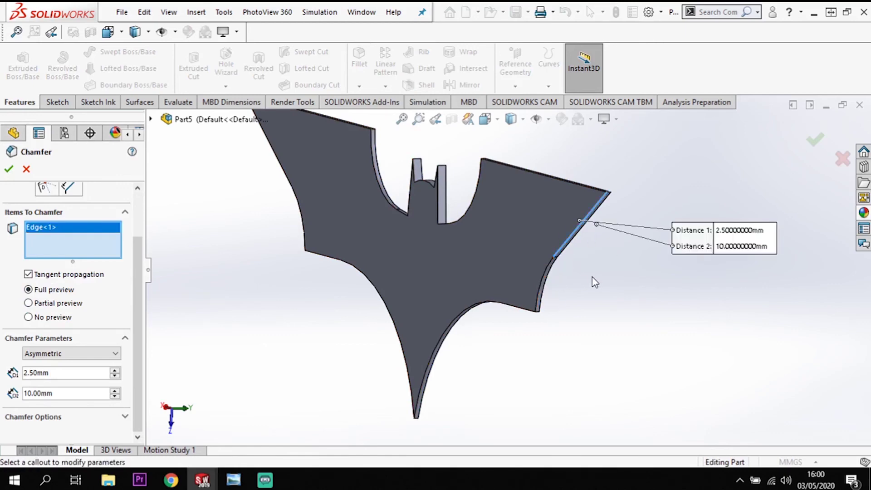
{"action": "middle_click_drag", "start_coordinate": [593, 282], "coordinate": [579, 269]}
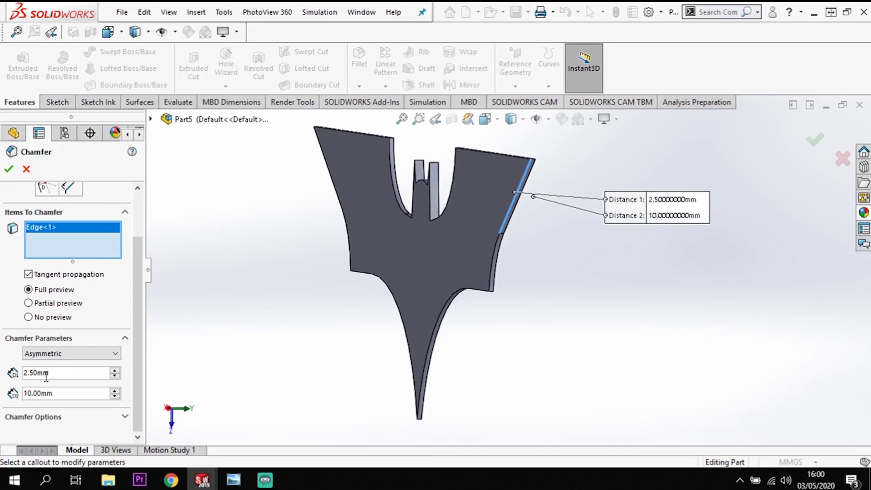
- Set chamfer distance D1 to 10 mm and D2 to 2.5 mm
{"action": "double_click", "coordinate": [73, 373]}
{"action": "type", "text": "10"}
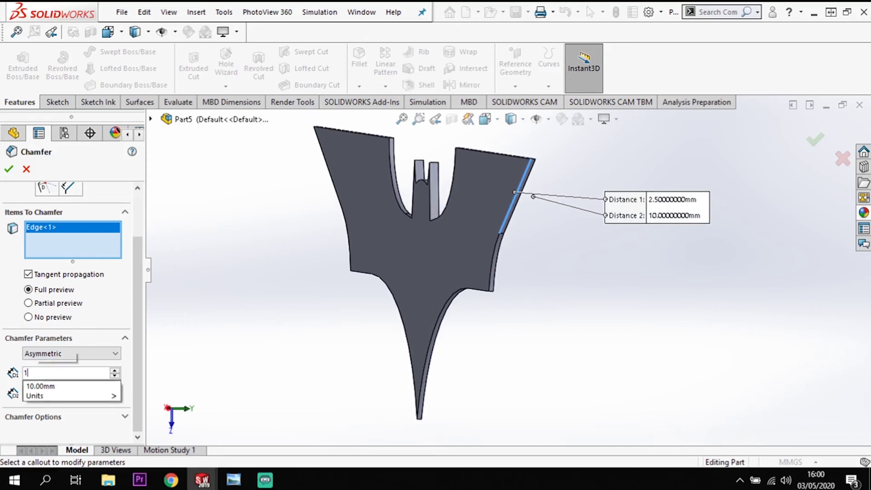
{"action": "key", "text": "Return"}
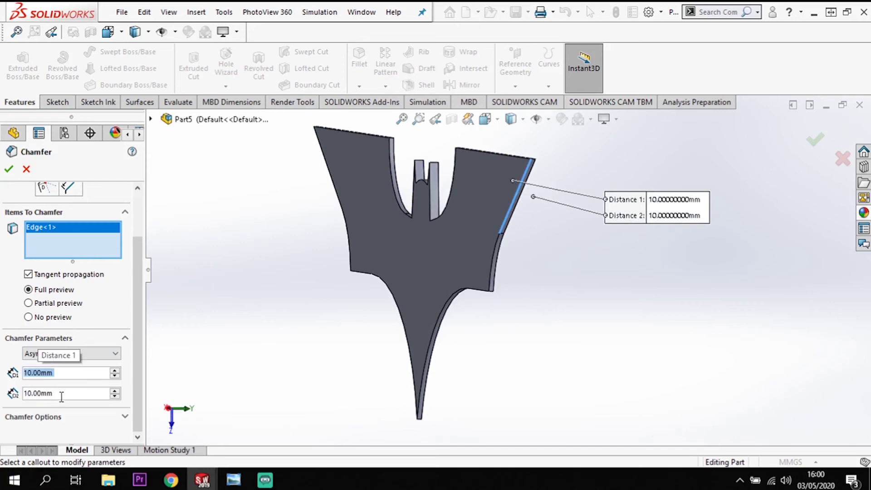
{"action": "double_click", "coordinate": [28, 394]}
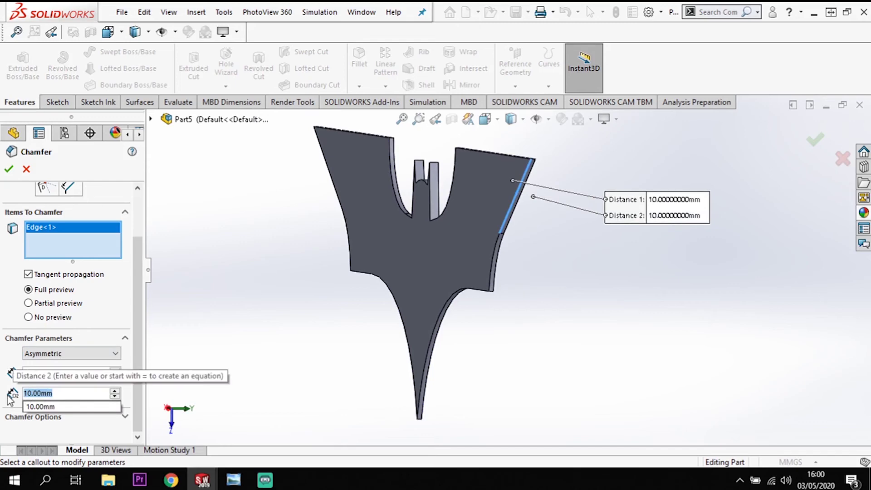
{"action": "type", "text": "2.5"}
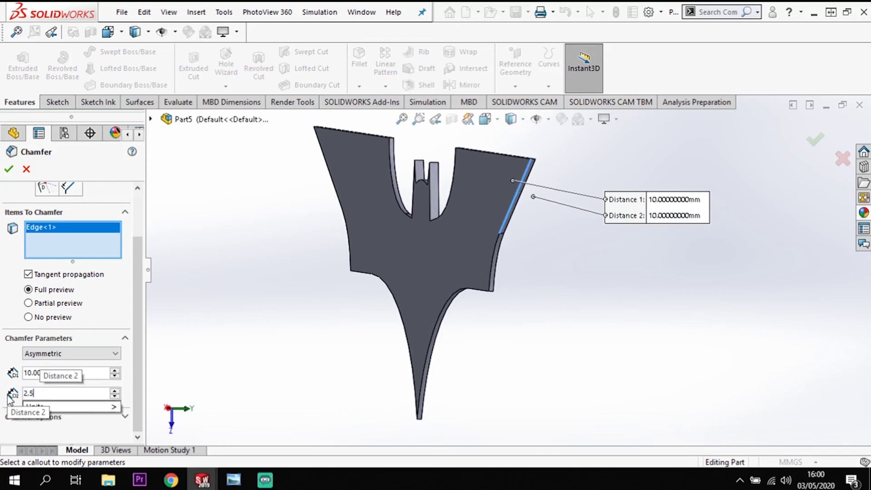
{"action": "key", "text": "Return"}
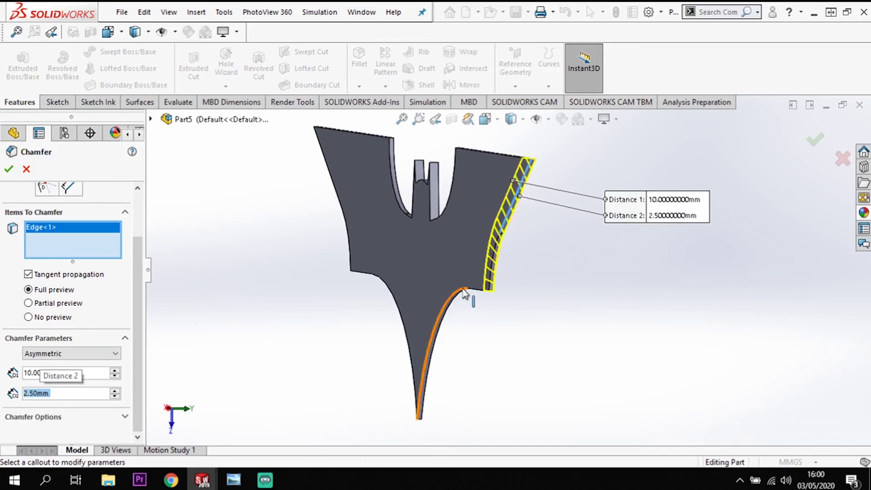
- Add the remaining seven outline edges and accept the eight-edge Chamfer2
{"action": "left_click", "coordinate": [460, 314]}
{"action": "left_click", "coordinate": [483, 153]}
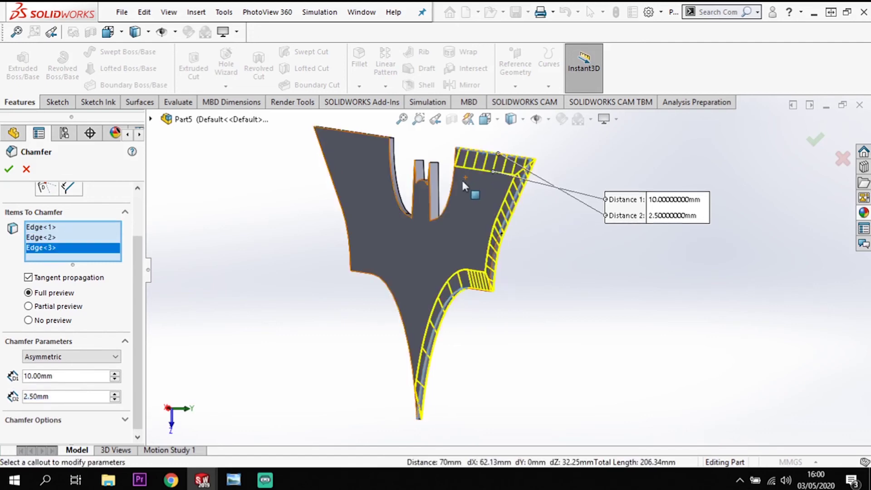
{"action": "left_click", "coordinate": [454, 184]}
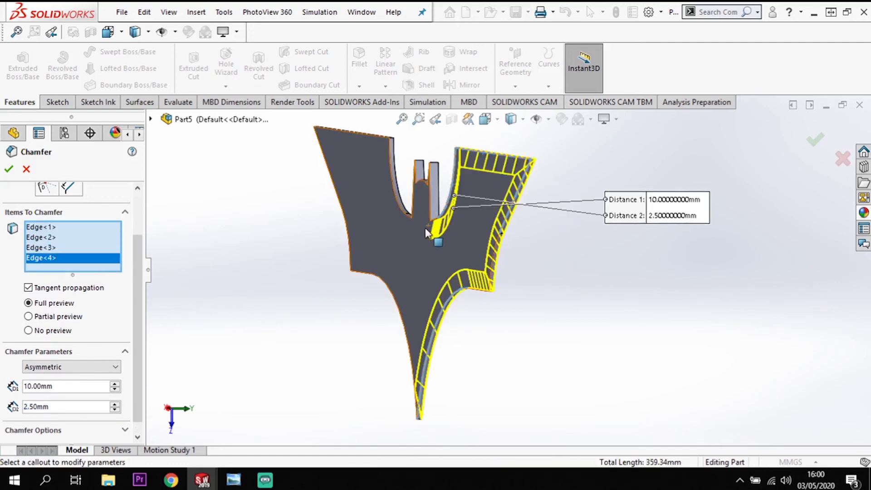
{"action": "left_click", "coordinate": [399, 206]}
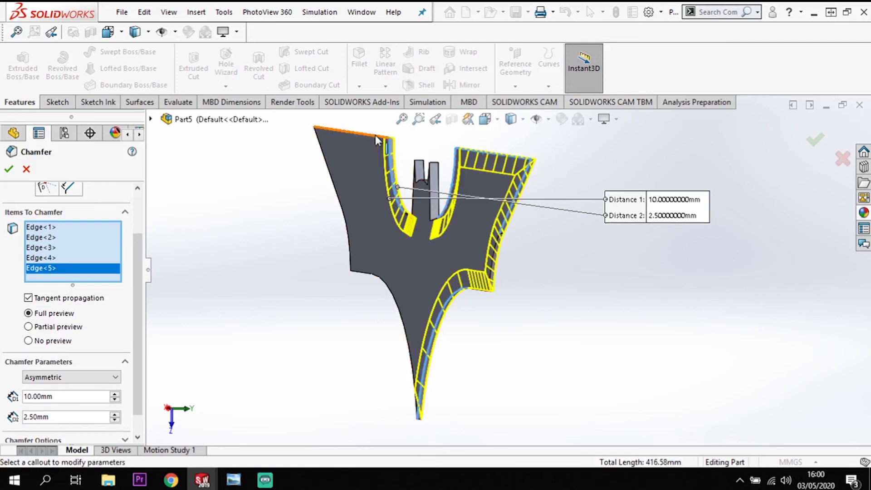
{"action": "left_click", "coordinate": [375, 137]}
{"action": "left_click", "coordinate": [334, 191]}
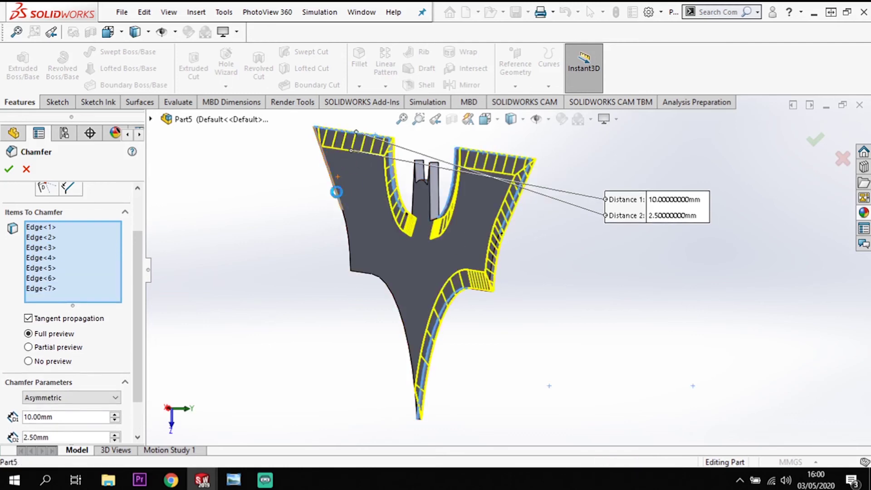
{"action": "left_click", "coordinate": [375, 278]}
{"action": "middle_click_drag", "start_coordinate": [375, 278], "coordinate": [345, 314]}
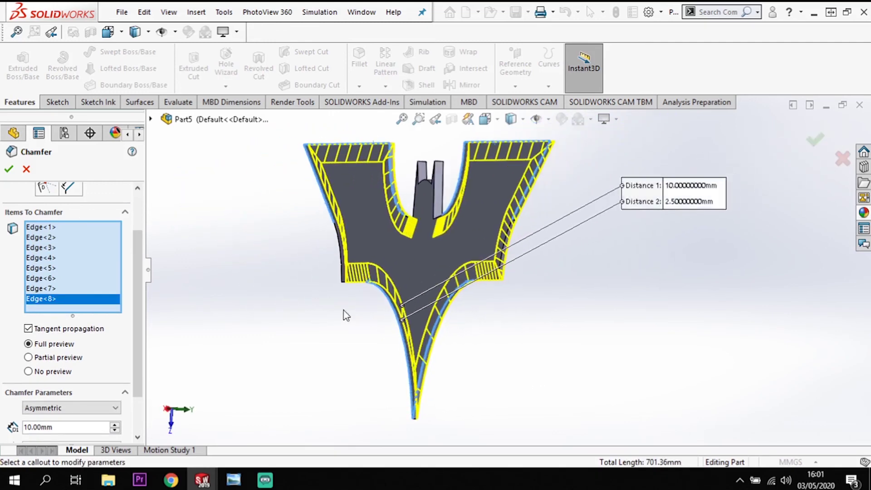
{"action": "left_click", "coordinate": [10, 171]}
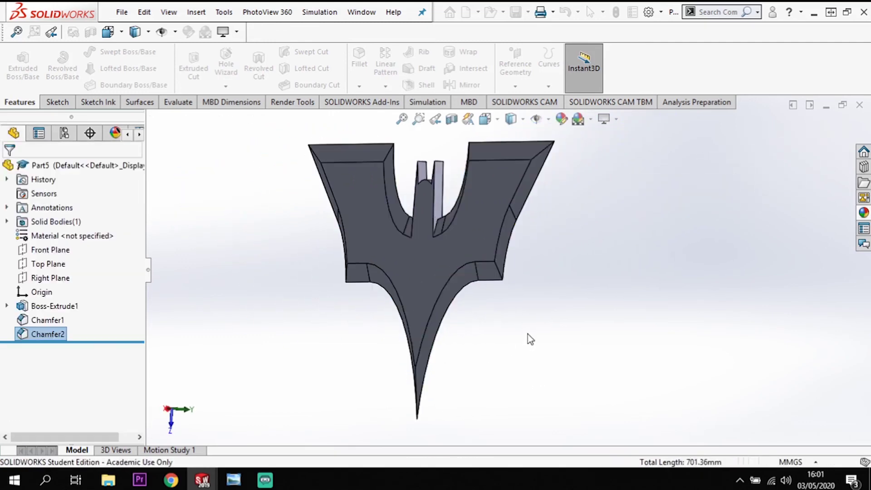
{"action": "middle_click_drag", "start_coordinate": [527, 334], "coordinate": [618, 369]}
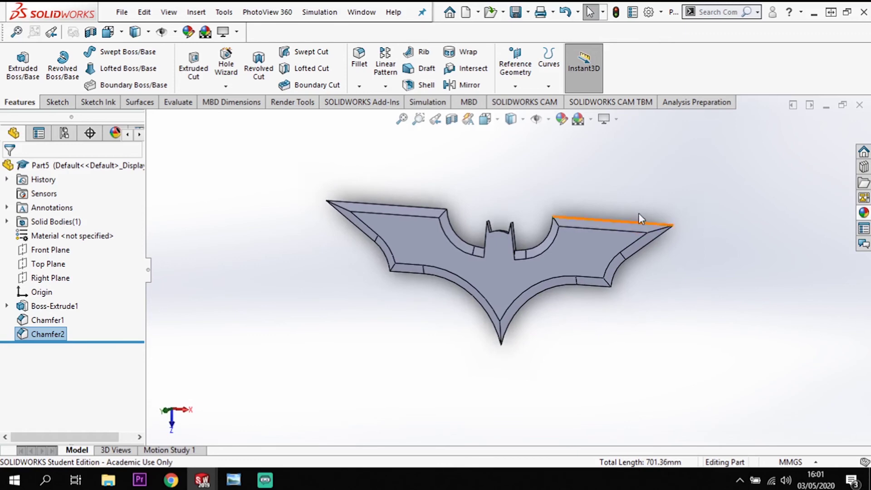
{"action": "scroll", "coordinate": [636, 211], "scroll_direction": "down", "scroll_amount": 2}
{"action": "scroll", "coordinate": [298, 257], "scroll_direction": "up", "scroll_amount": 1}
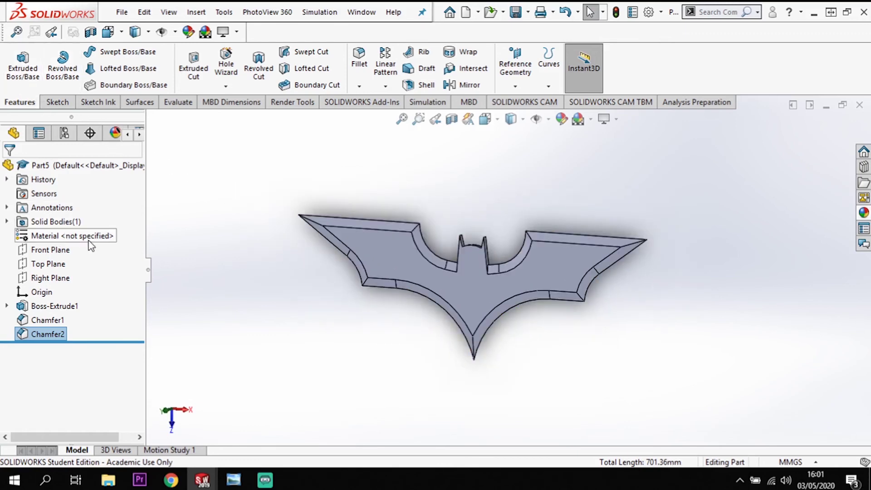
{"action": "scroll", "coordinate": [399, 233], "scroll_direction": "down", "scroll_amount": 3}
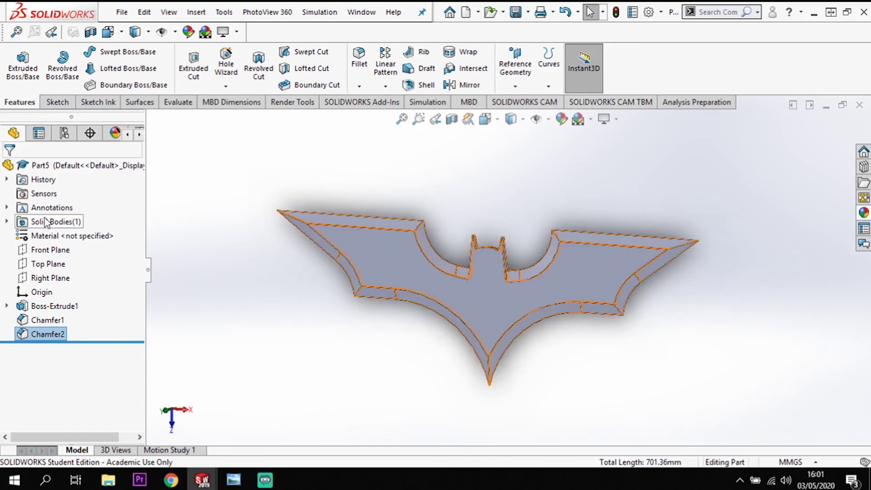
{"action": "right_click", "coordinate": [69, 235]}
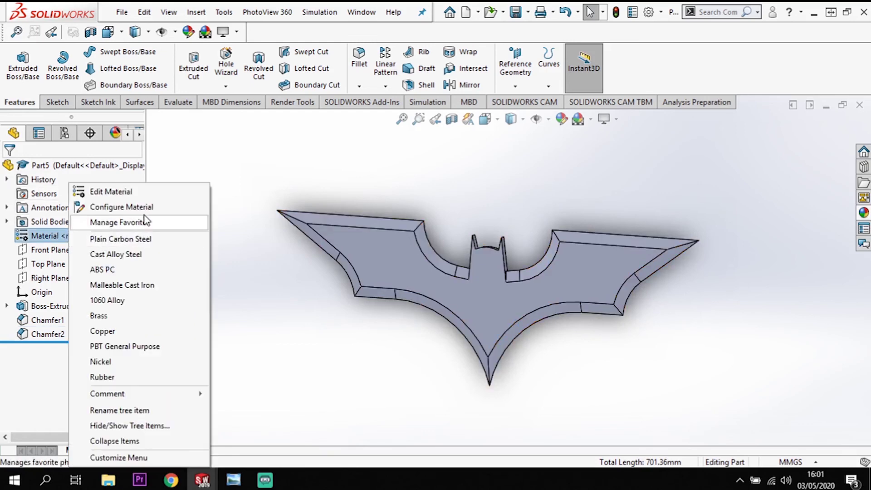
{"action": "left_click", "coordinate": [147, 195]}
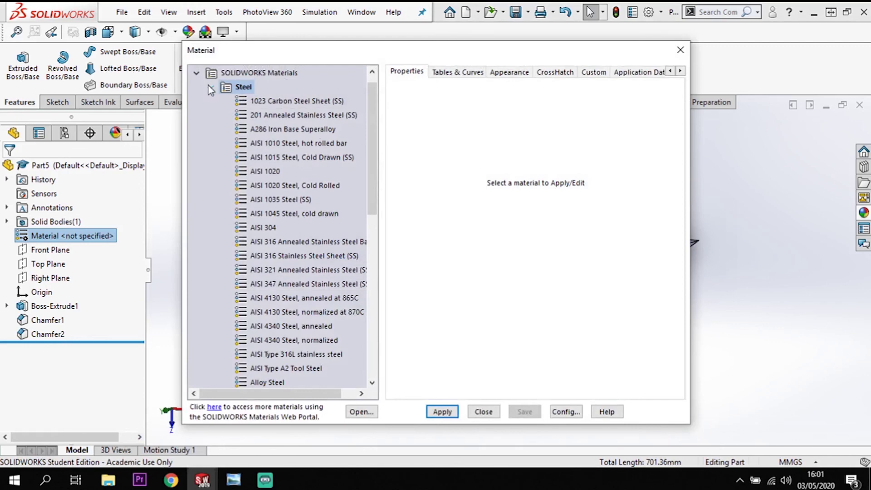
{"action": "left_click", "coordinate": [211, 87]}
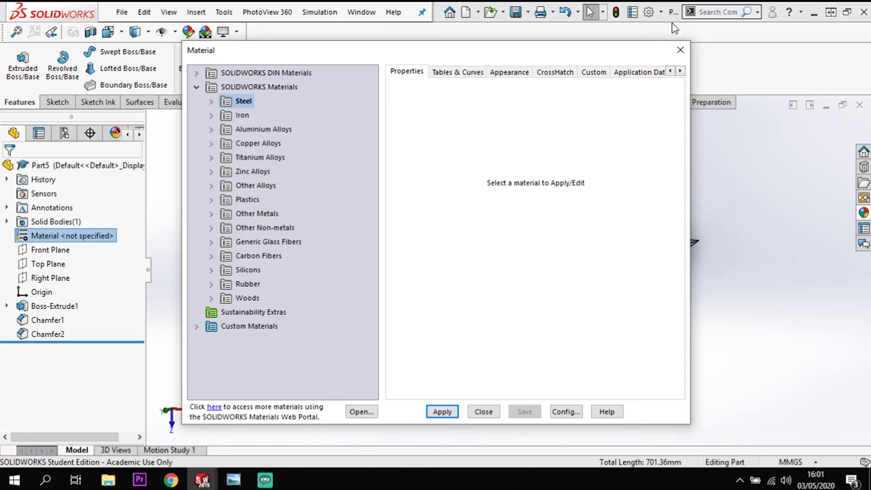
{"action": "left_click", "coordinate": [681, 49]}
- Apply the Metal > Gold polished gold appearance to the whole Part5 body
{"action": "right_click", "coordinate": [616, 281]}
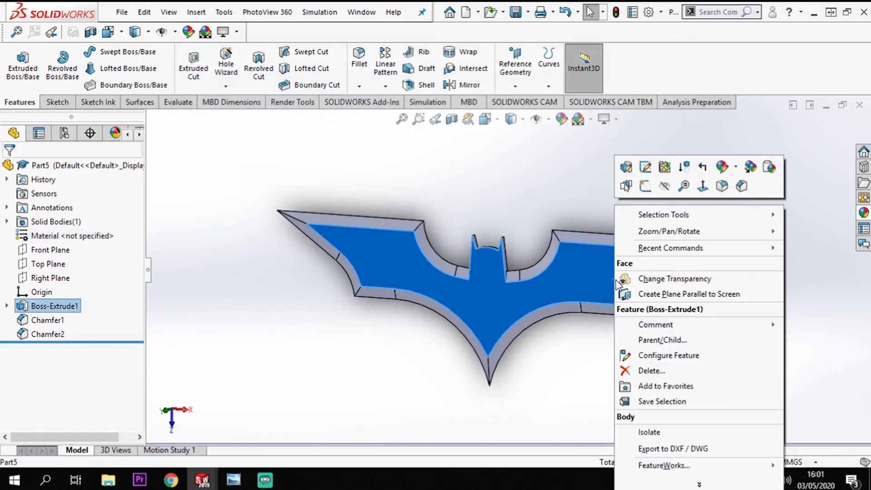
{"action": "left_click", "coordinate": [722, 167]}
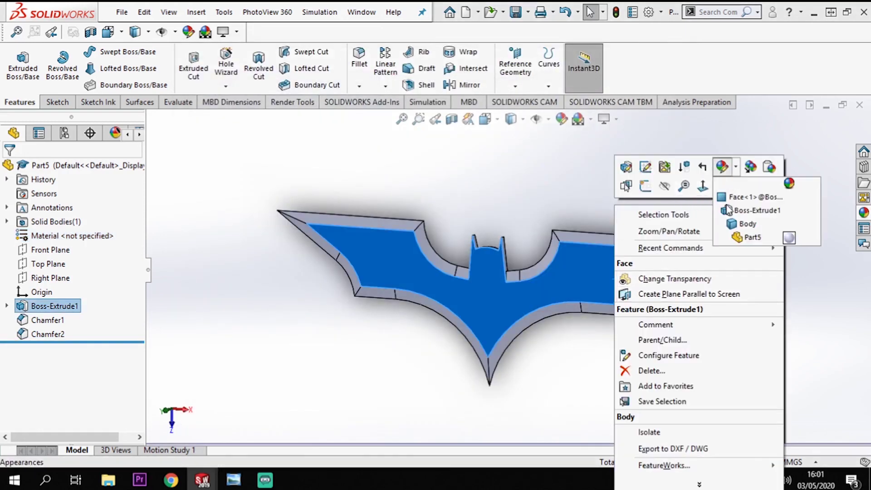
{"action": "left_click", "coordinate": [754, 227]}
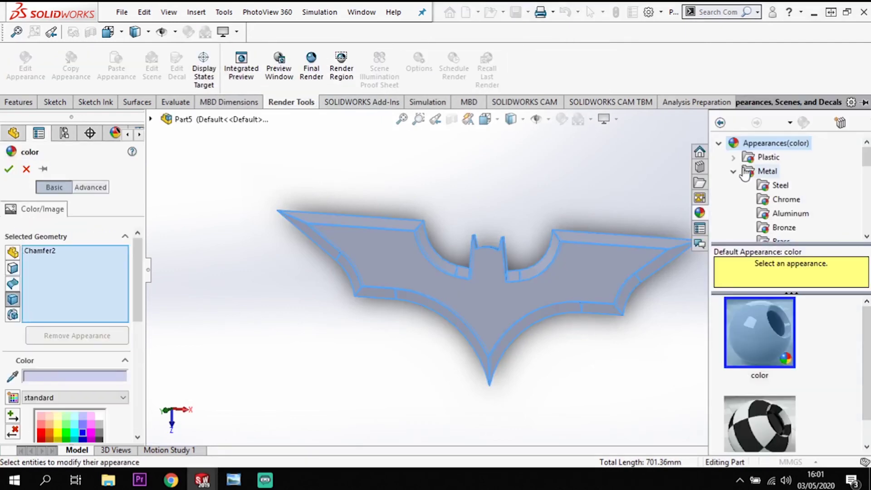
{"action": "scroll", "coordinate": [771, 196], "scroll_direction": "down", "scroll_amount": 2}
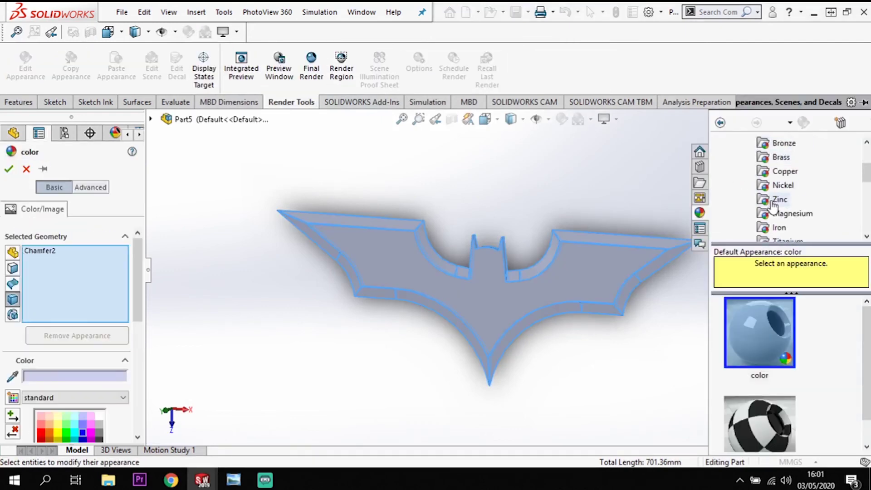
{"action": "scroll", "coordinate": [795, 236], "scroll_direction": "down", "scroll_amount": 1}
{"action": "left_click", "coordinate": [781, 227]}
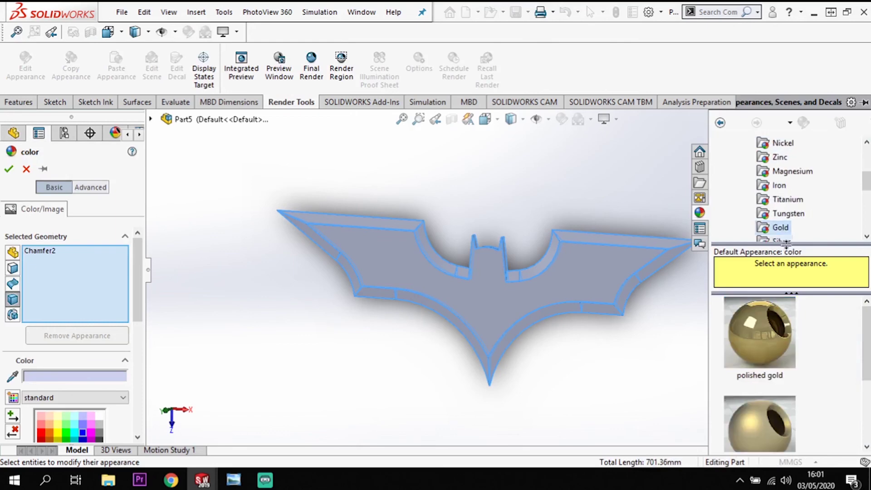
{"action": "left_click", "coordinate": [768, 328]}
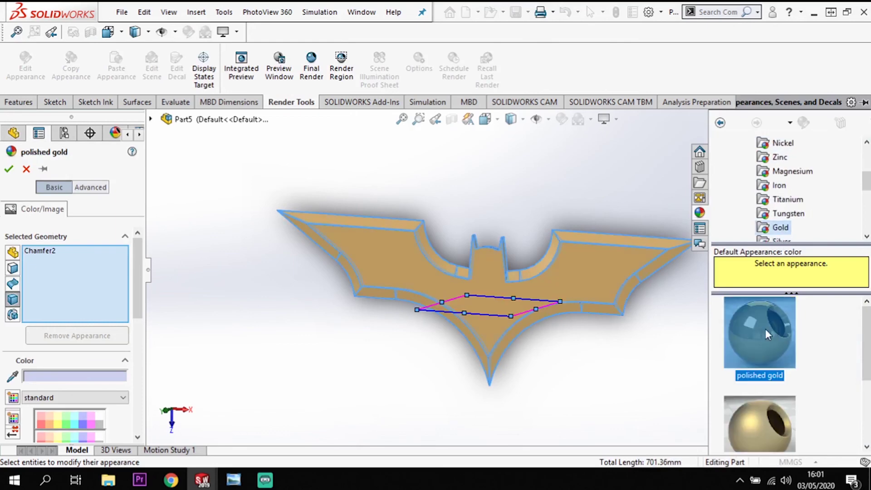
{"action": "left_click", "coordinate": [9, 169]}
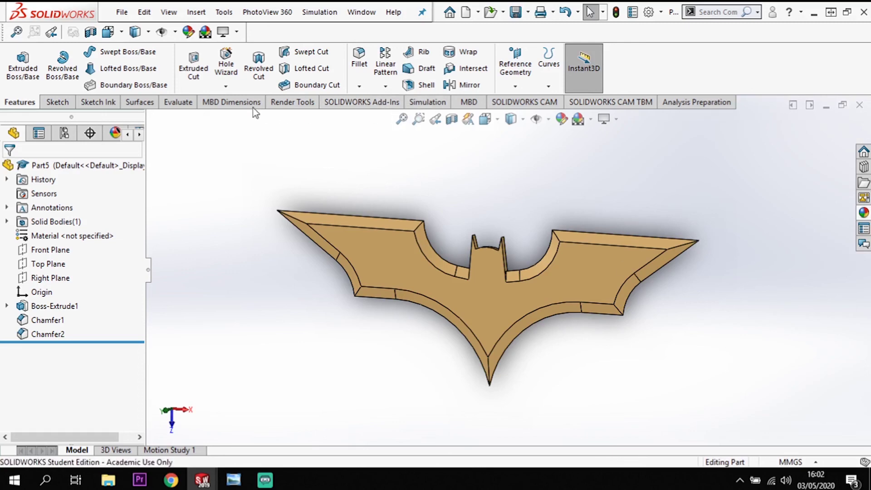
- Run a PhotoView 360 Final Render from the Render Tools tab
{"action": "left_click", "coordinate": [292, 102]}
{"action": "left_click", "coordinate": [311, 68]}
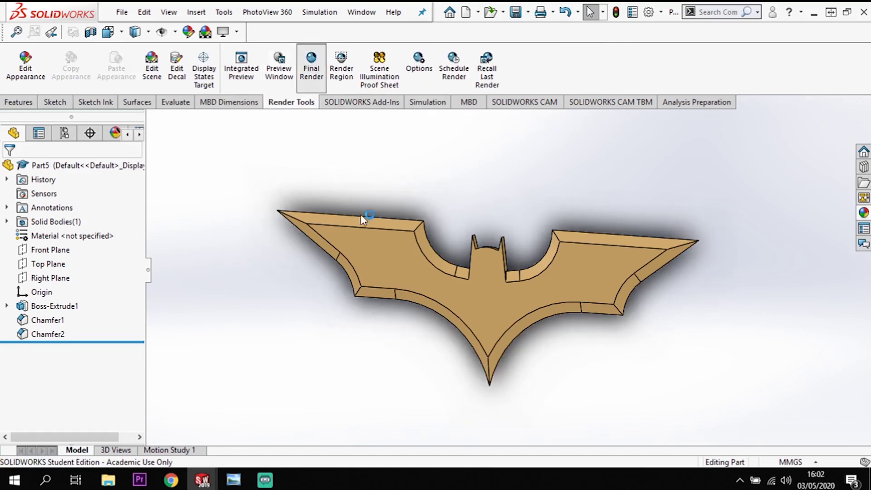